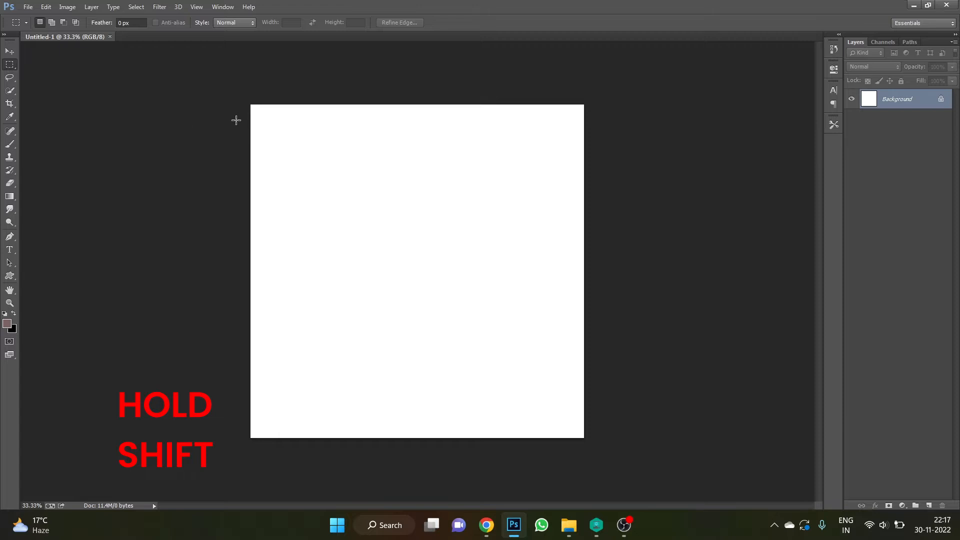
Select a series of horizontal bands of varying thickness across the full canvas width as one combined marquee selection.
{"action": "left_click_drag", "start_coordinate": [600, 113], "coordinate": [599, 114]}
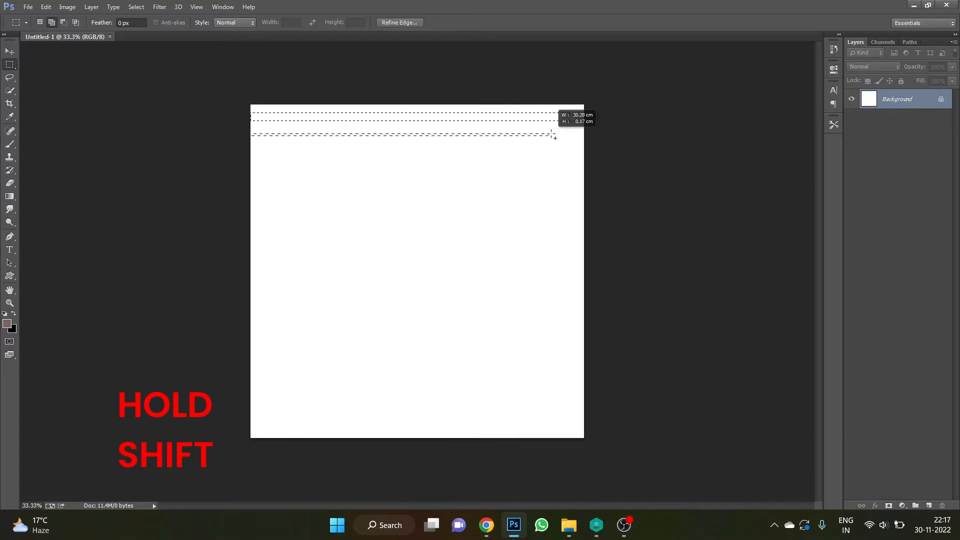
{"action": "left_click_drag", "start_coordinate": [553, 135], "coordinate": [236, 178]}
{"action": "left_click_drag", "start_coordinate": [236, 200], "coordinate": [175, 267]}
{"action": "left_click_drag", "start_coordinate": [200, 278], "coordinate": [635, 313]}
{"action": "left_click_drag", "start_coordinate": [634, 333], "coordinate": [660, 421]}
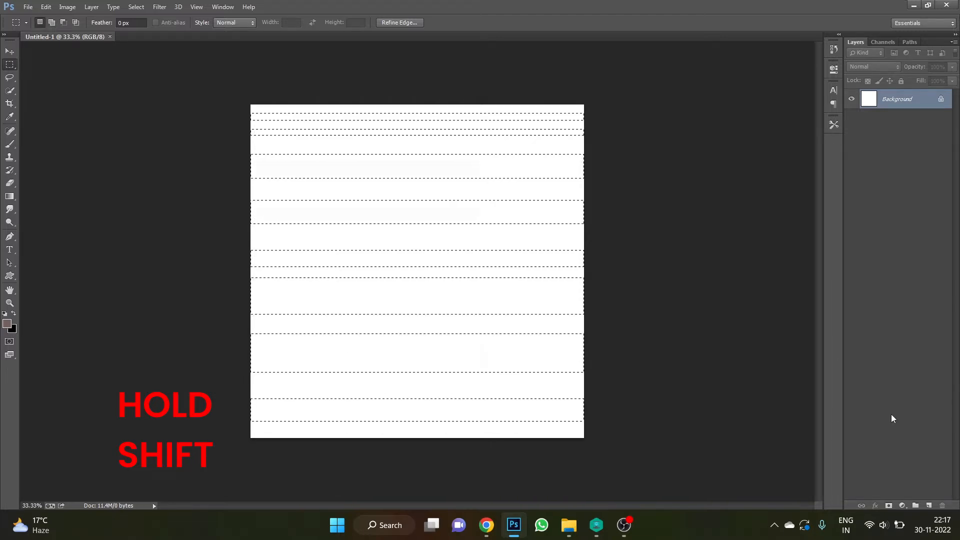
Fill the selected bands with a muted greyish-mauve foreground colour on a new layer and deselect.
{"action": "left_click", "coordinate": [928, 506]}
{"action": "left_click", "coordinate": [7, 324]}
{"action": "left_click", "coordinate": [743, 255]}
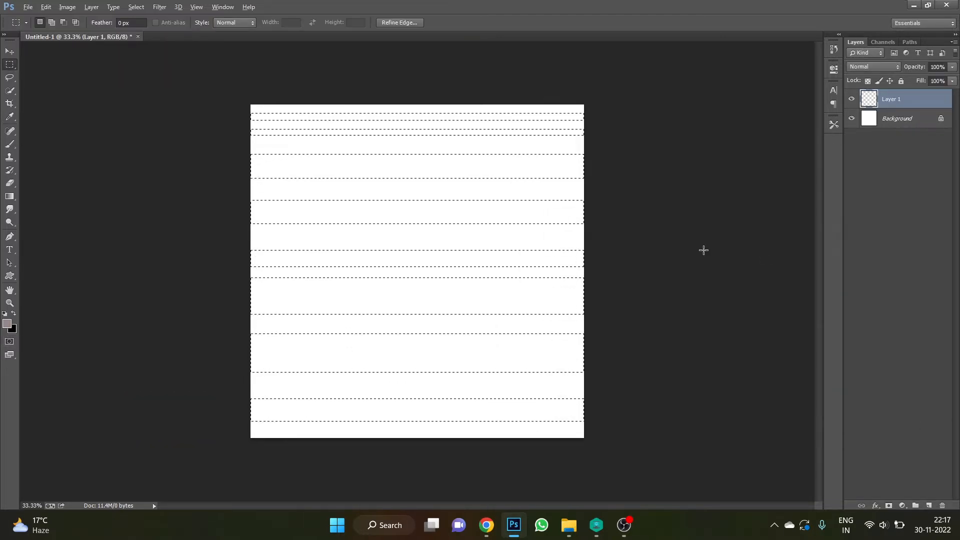
{"action": "key", "text": "alt+BackSpace"}
{"action": "key", "text": "ctrl+d"}
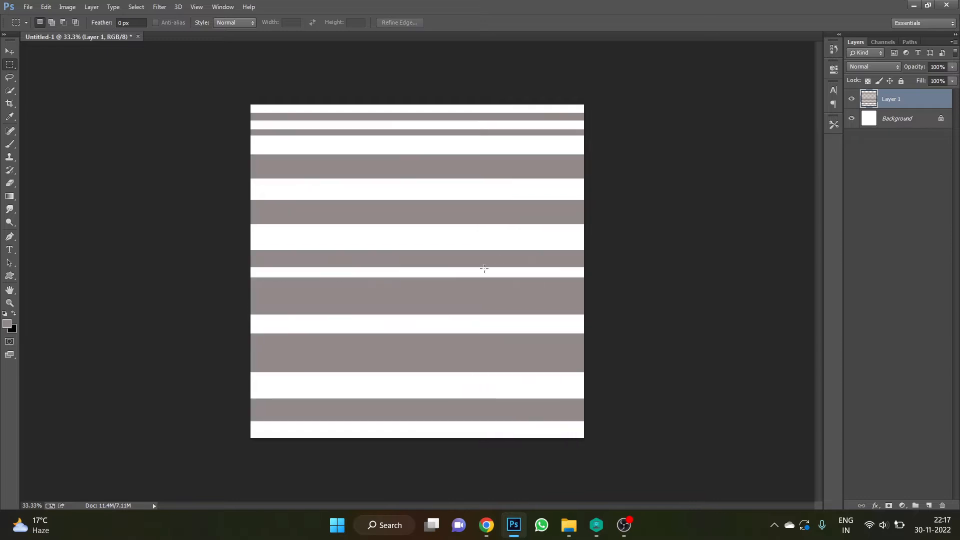
Warp the stripes into flowing swirls with the Liquify filter, using a brush size of 1020.
{"action": "left_click", "coordinate": [160, 7]}
{"action": "left_click", "coordinate": [170, 100]}
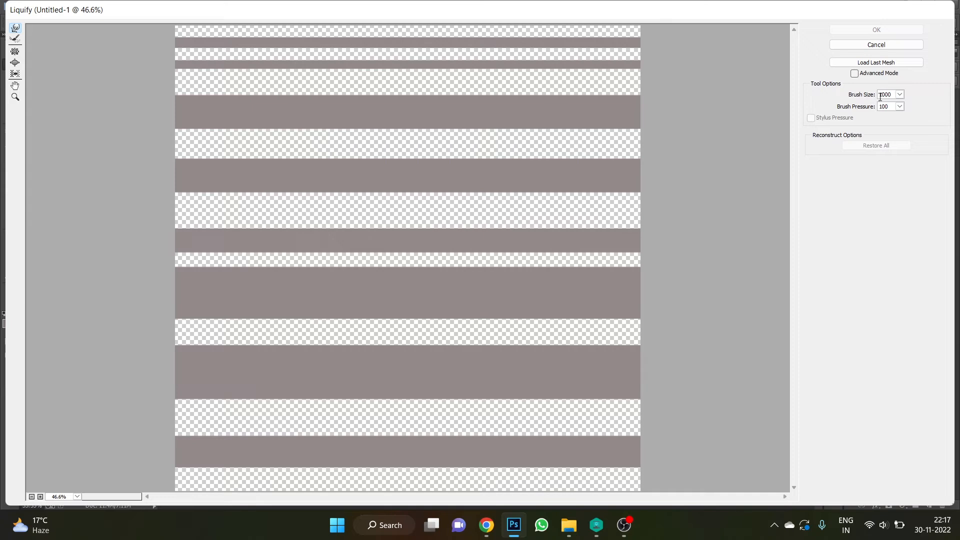
{"action": "left_click_drag", "start_coordinate": [869, 96], "coordinate": [874, 97]}
{"action": "mouse_move", "coordinate": [415, 100]}
{"action": "left_mouse_down"}
{"action": "mouse_move", "coordinate": [525, 175]}
{"action": "mouse_move", "coordinate": [322, 182]}
{"action": "mouse_move", "coordinate": [206, 235]}
{"action": "mouse_move", "coordinate": [456, 362]}
{"action": "mouse_move", "coordinate": [171, 428]}
{"action": "left_mouse_up"}
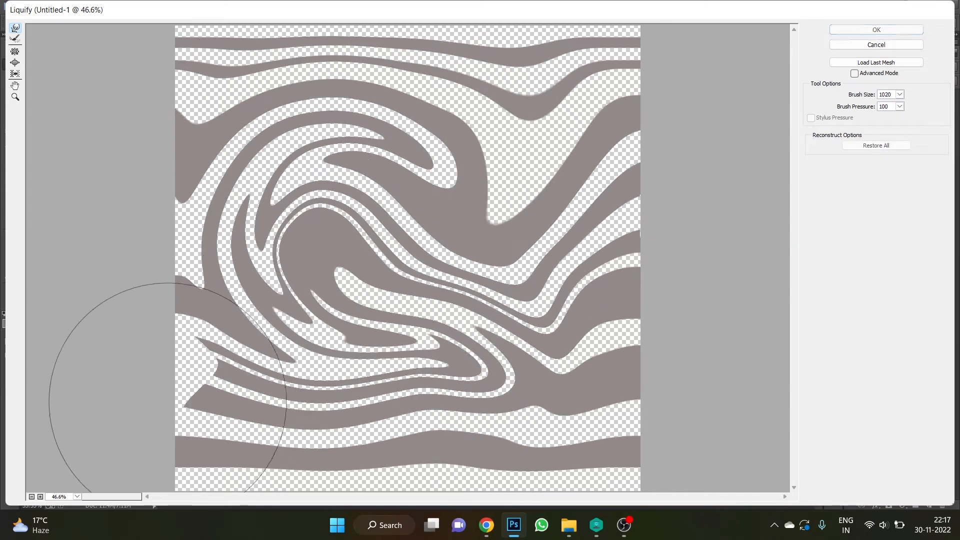
{"action": "mouse_move", "coordinate": [406, 193]}
{"action": "left_mouse_down"}
{"action": "mouse_move", "coordinate": [589, 385]}
{"action": "mouse_move", "coordinate": [506, 249]}
{"action": "mouse_move", "coordinate": [536, 322]}
{"action": "mouse_move", "coordinate": [321, 331]}
{"action": "mouse_move", "coordinate": [278, 160]}
{"action": "mouse_move", "coordinate": [559, 358]}
{"action": "left_mouse_up"}
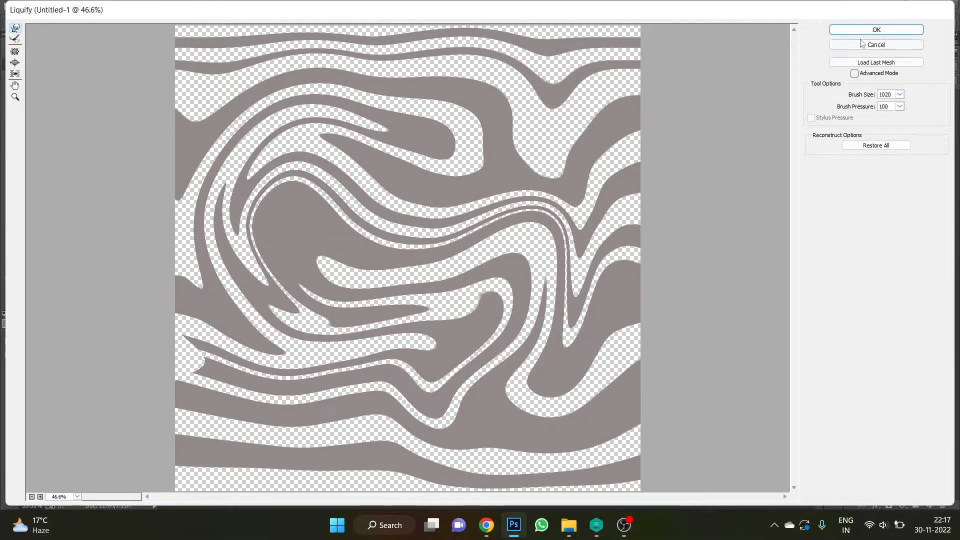
{"action": "left_click", "coordinate": [876, 30]}
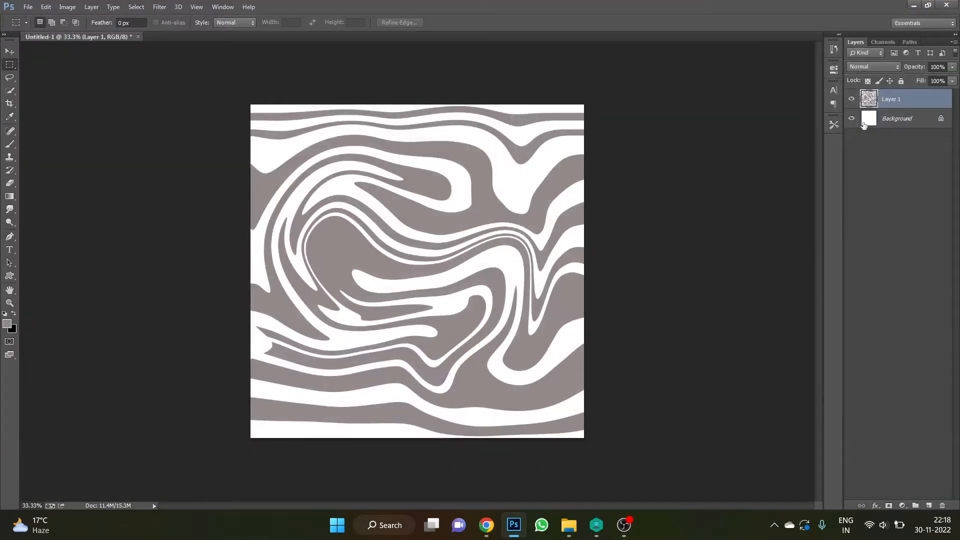
Add a gradient fill layer above the Background layer from the red-to-green preset, with #ff001c as the starting colour.
{"action": "left_click", "coordinate": [901, 122]}
{"action": "left_click", "coordinate": [902, 505]}
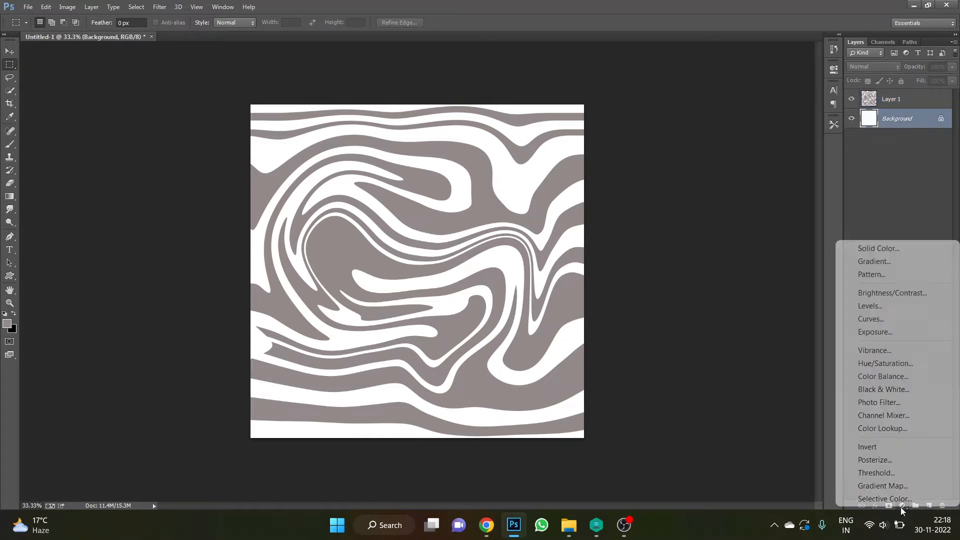
{"action": "left_click", "coordinate": [908, 264]}
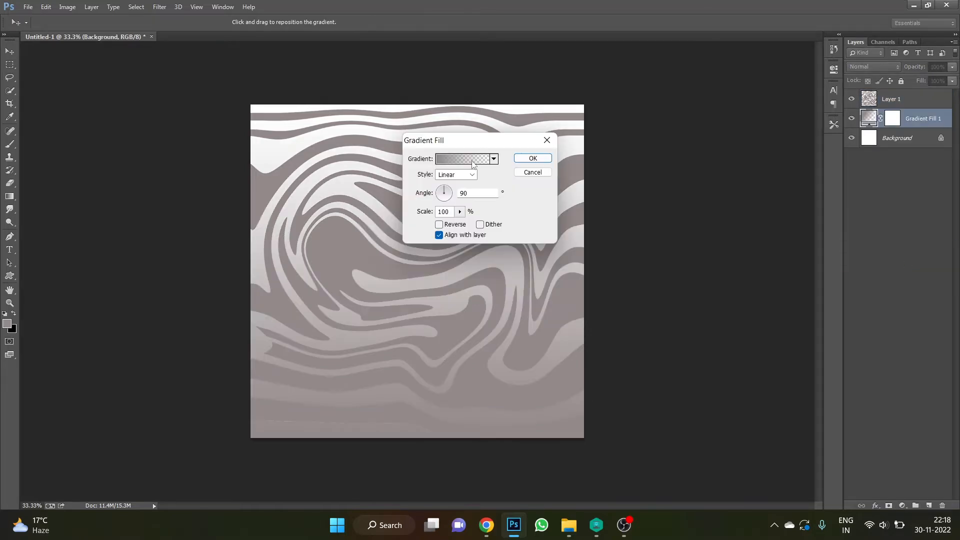
{"action": "left_click", "coordinate": [472, 161]}
{"action": "left_click", "coordinate": [462, 155]}
{"action": "double_click", "coordinate": [409, 292]}
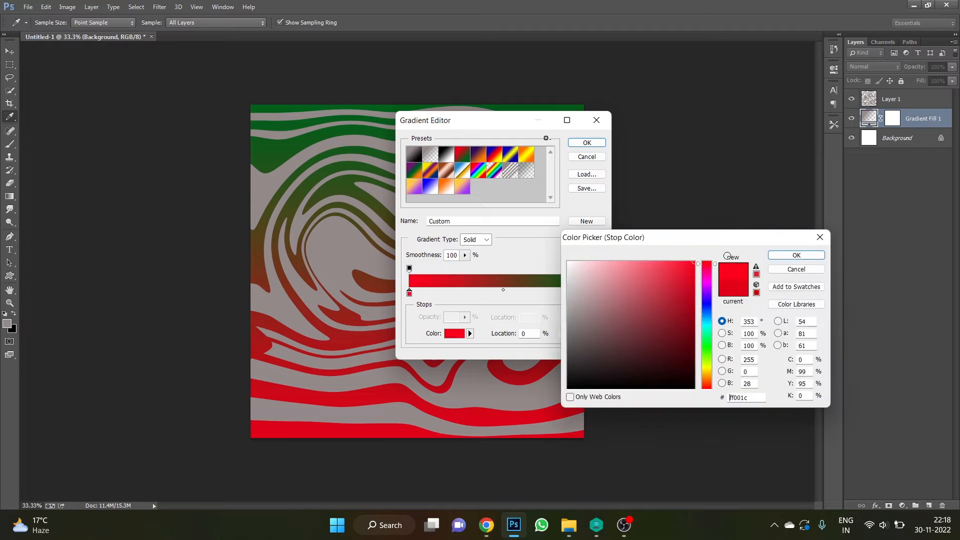
{"action": "left_click", "coordinate": [796, 255]}
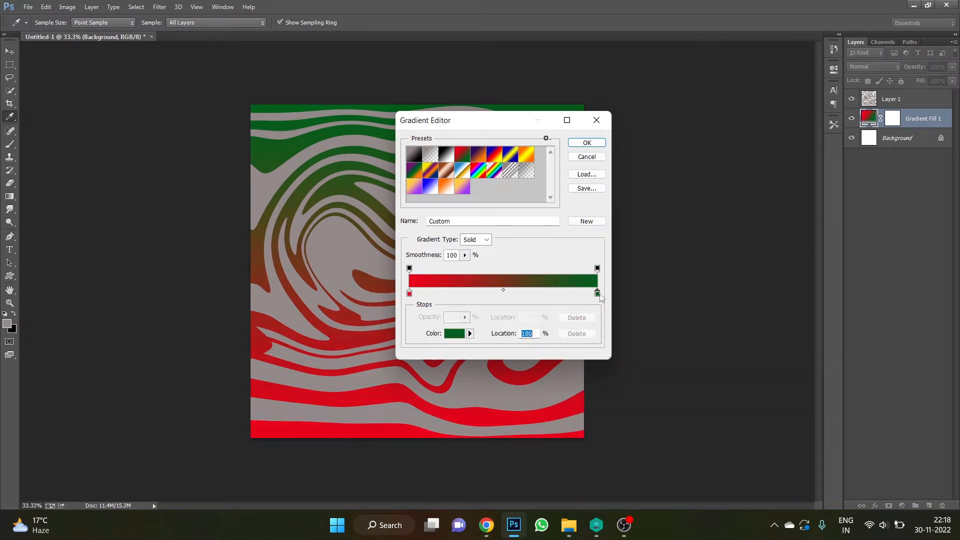
Set the gradient's end colour stop to black and accept the edited gradient.
{"action": "double_click", "coordinate": [598, 293]}
{"action": "left_click", "coordinate": [600, 392]}
{"action": "left_click", "coordinate": [775, 256]}
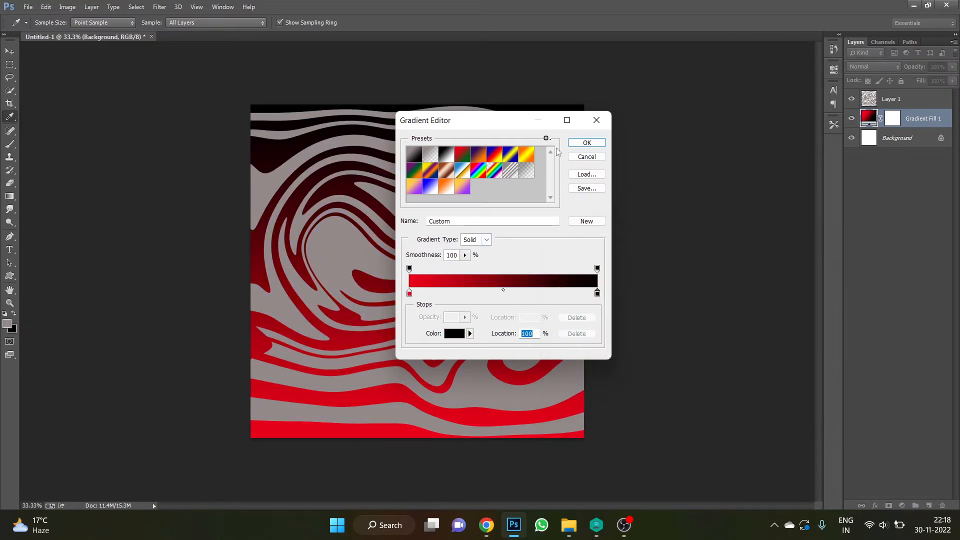
{"action": "left_click", "coordinate": [586, 143]}
Set the gradient fill's style to Radial and its scale to 209%.
{"action": "left_click", "coordinate": [455, 174]}
{"action": "left_click", "coordinate": [454, 196]}
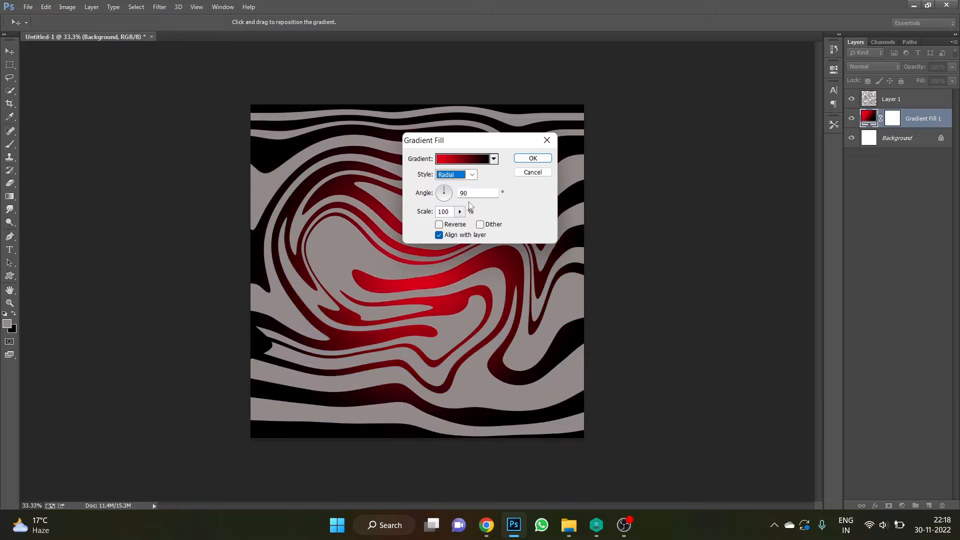
{"action": "left_click", "coordinate": [460, 211]}
{"action": "left_click_drag", "start_coordinate": [464, 227], "coordinate": [466, 226]}
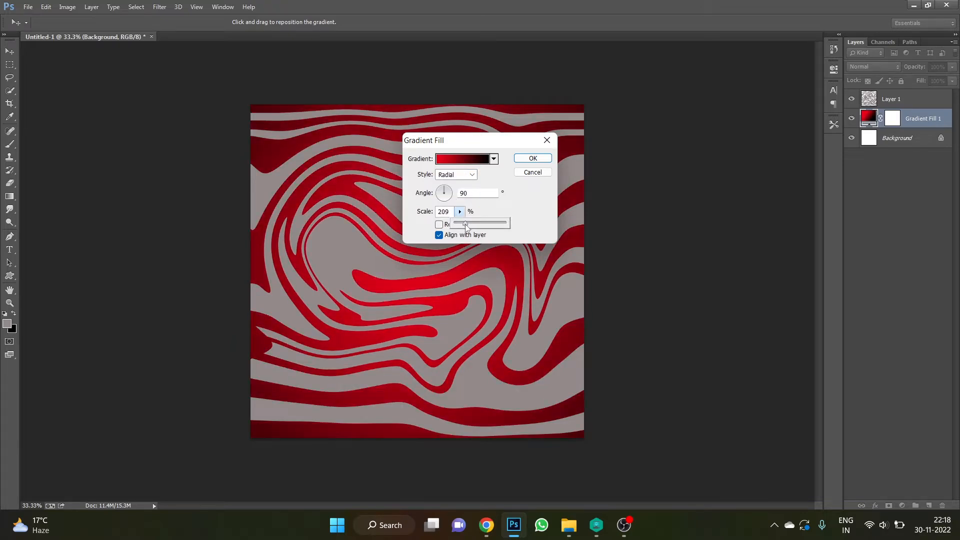
{"action": "left_click", "coordinate": [522, 160]}
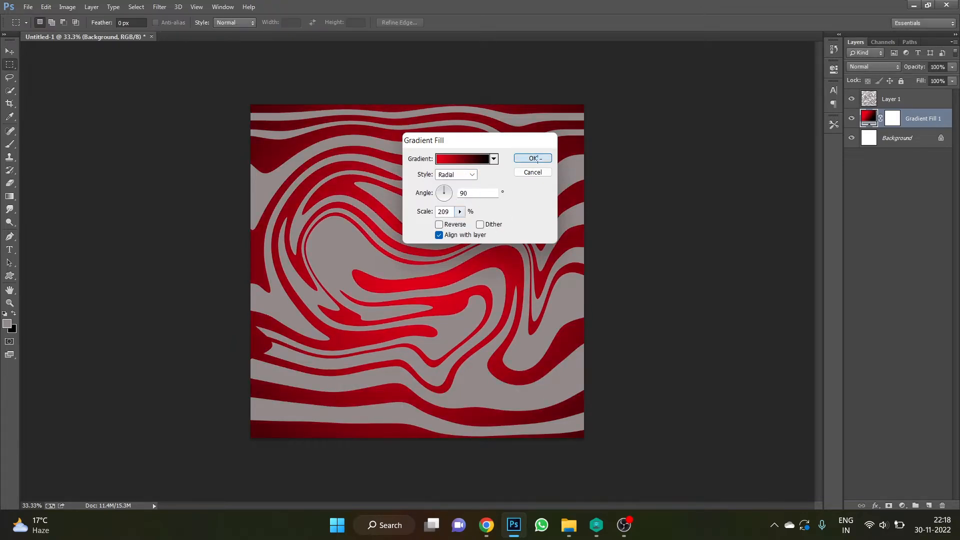
Apply a black (#000000) Color Overlay to the swirl layer, Layer 1.
{"action": "left_click", "coordinate": [920, 102]}
{"action": "left_click", "coordinate": [875, 506]}
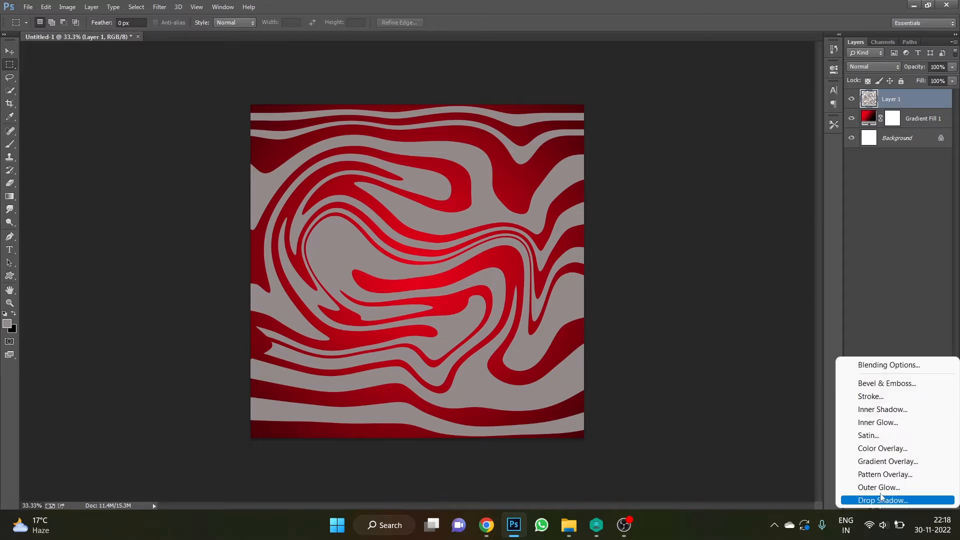
{"action": "left_click", "coordinate": [878, 448]}
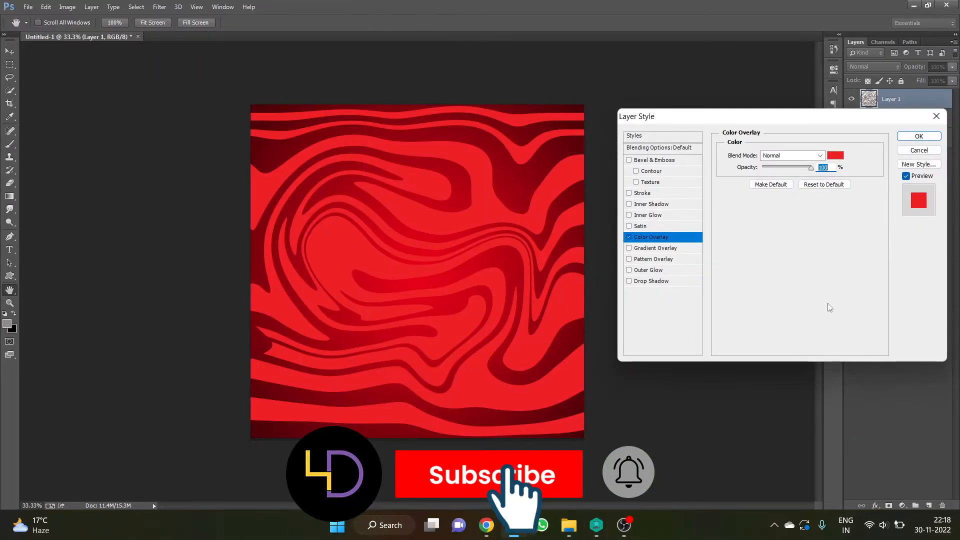
{"action": "left_click", "coordinate": [835, 156]}
{"action": "mouse_move", "coordinate": [582, 264]}
{"action": "left_mouse_down"}
{"action": "mouse_move", "coordinate": [577, 385]}
{"action": "mouse_move", "coordinate": [583, 376]}
{"action": "left_mouse_up"}
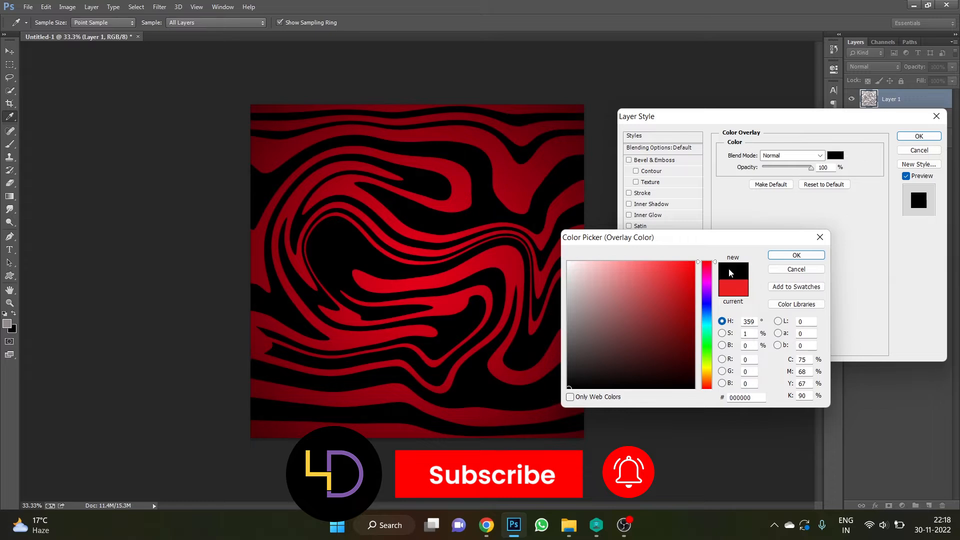
{"action": "left_click", "coordinate": [796, 255]}
{"action": "left_click", "coordinate": [918, 136]}
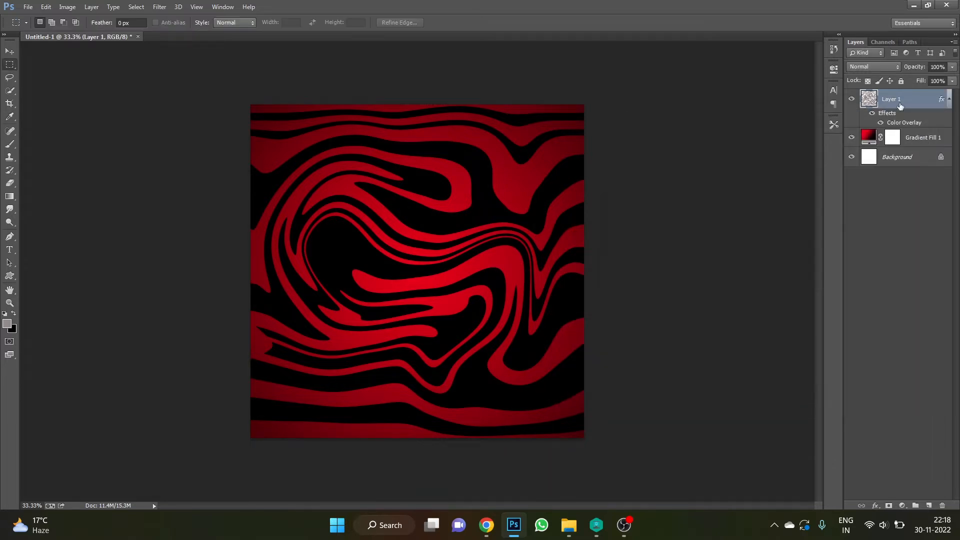
Add a layer mask to Layer 1 and fade its outer areas with a radial gradient drawn outward from the canvas centre.
{"action": "left_click", "coordinate": [888, 507]}
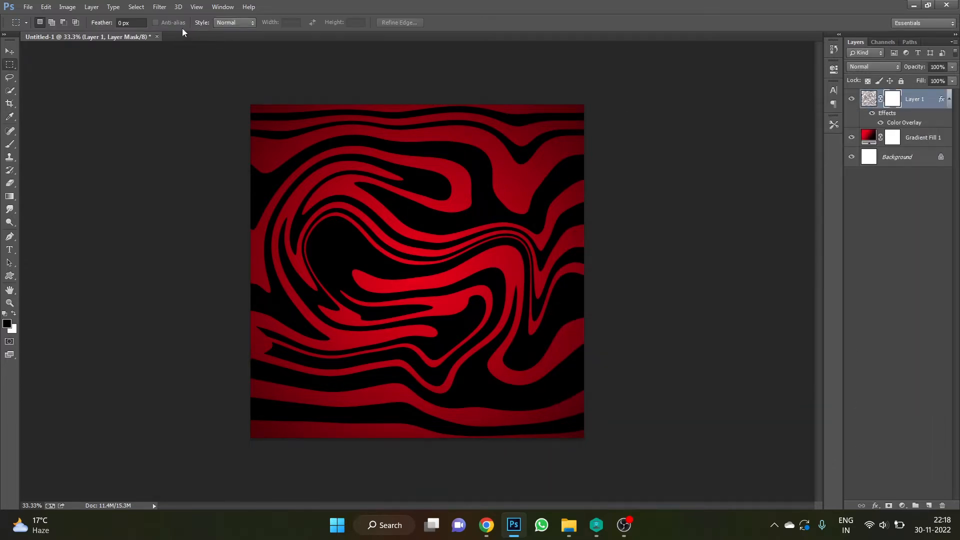
{"action": "key", "text": "g"}
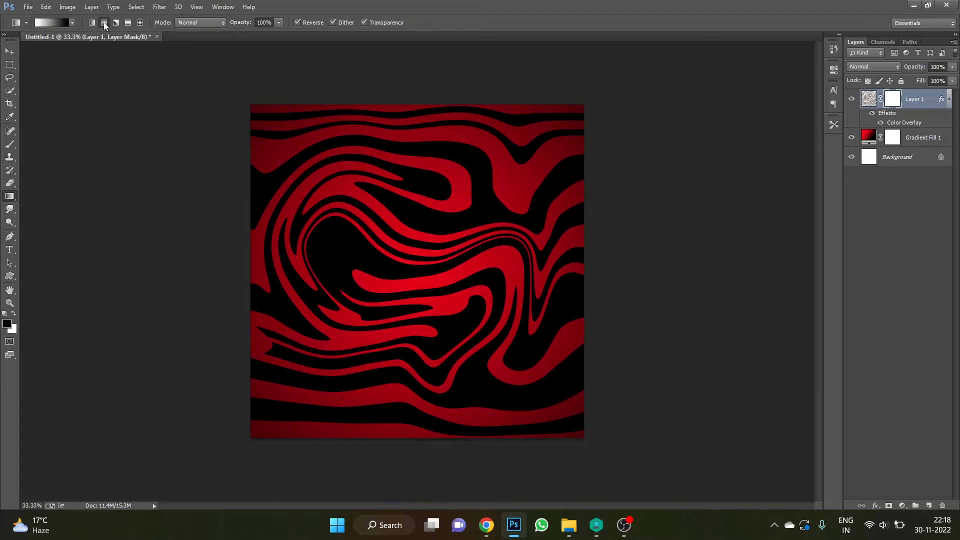
{"action": "left_click_drag", "start_coordinate": [559, 135], "coordinate": [558, 135]}
{"action": "left_click_drag", "start_coordinate": [413, 304], "coordinate": [563, 130]}
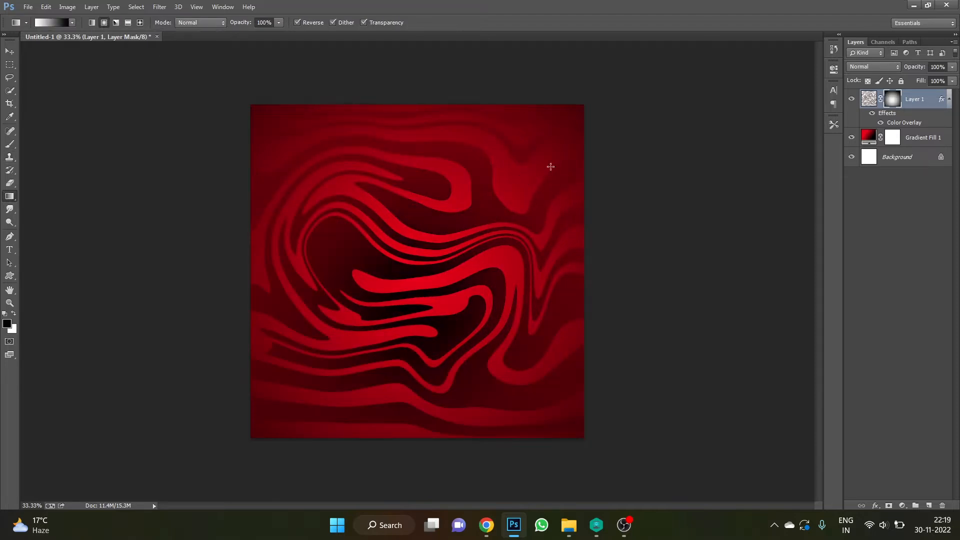
{"action": "left_click_drag", "start_coordinate": [433, 271], "coordinate": [565, 137]}
Place the wood plank texture above Layer 1, enlarge it to cover the canvas, and set its blend mode to Lighten.
{"action": "left_click", "coordinate": [873, 141]}
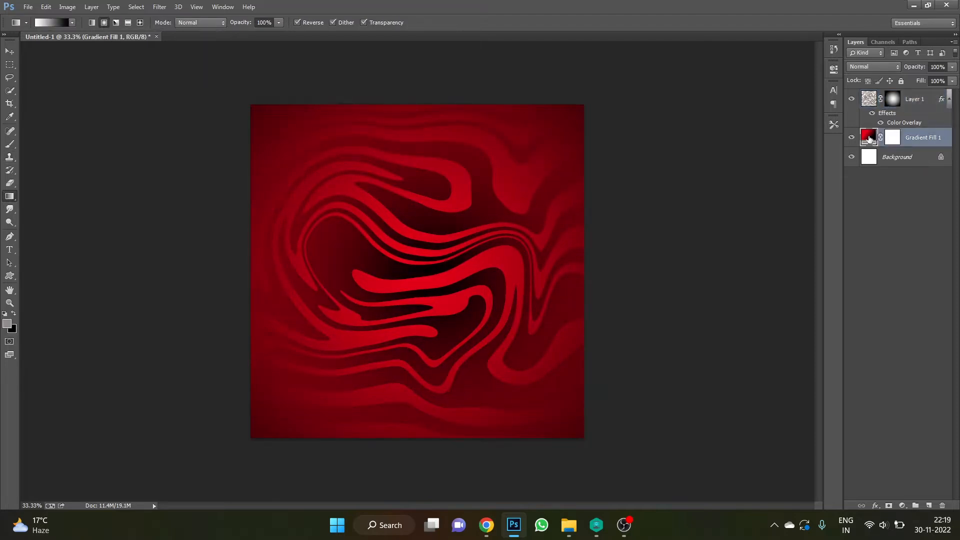
{"action": "left_click", "coordinate": [908, 104]}
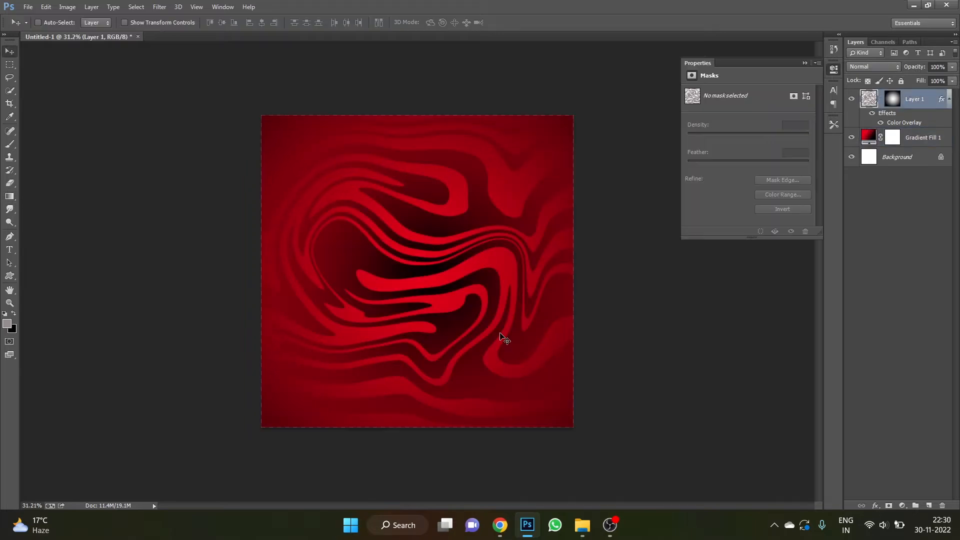
{"action": "left_click", "coordinate": [582, 525]}
{"action": "left_click_drag", "start_coordinate": [775, 175], "coordinate": [479, 254]}
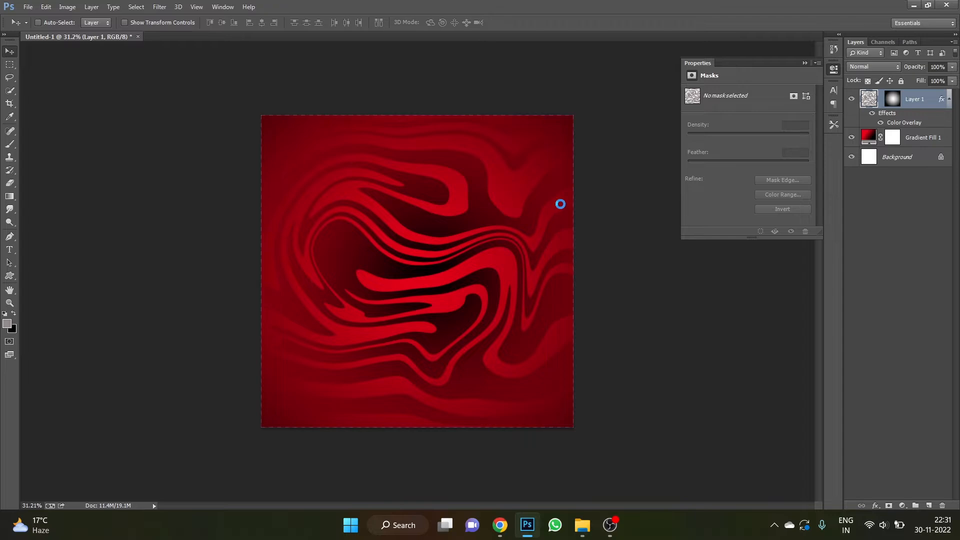
{"action": "left_click_drag", "start_coordinate": [530, 120], "coordinate": [601, 21]}
{"action": "left_click_drag", "start_coordinate": [492, 141], "coordinate": [493, 237]}
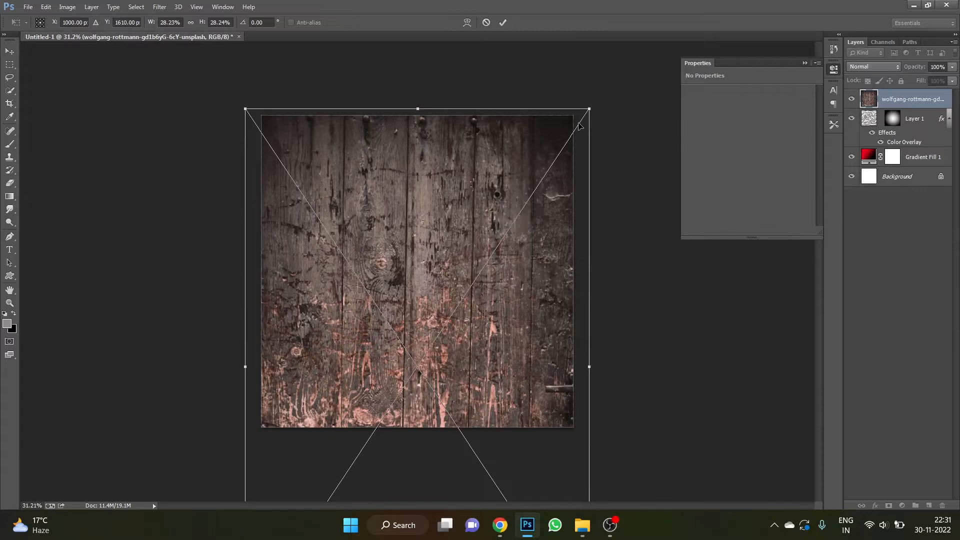
{"action": "left_click_drag", "start_coordinate": [590, 107], "coordinate": [598, 97]}
{"action": "key", "text": "Return"}
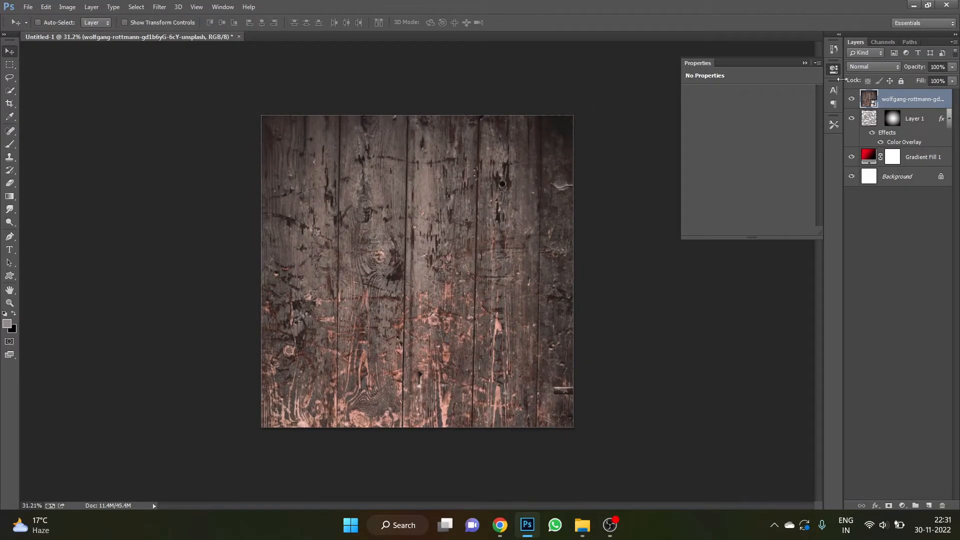
{"action": "left_click", "coordinate": [868, 64]}
{"action": "left_click", "coordinate": [867, 168]}
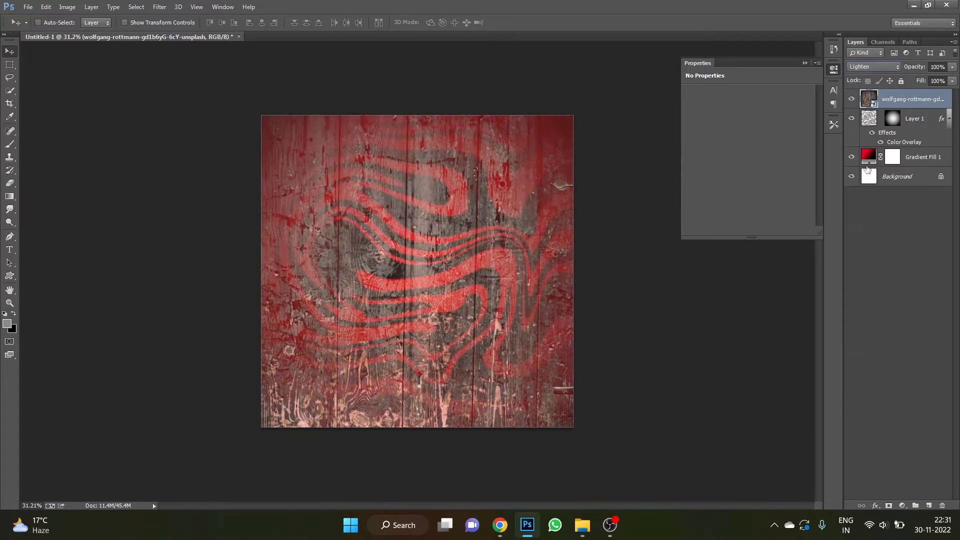
Add a Levels adjustment above the wood texture and darken the midtones to about 0.59.
{"action": "left_click", "coordinate": [907, 505]}
{"action": "left_click", "coordinate": [913, 307]}
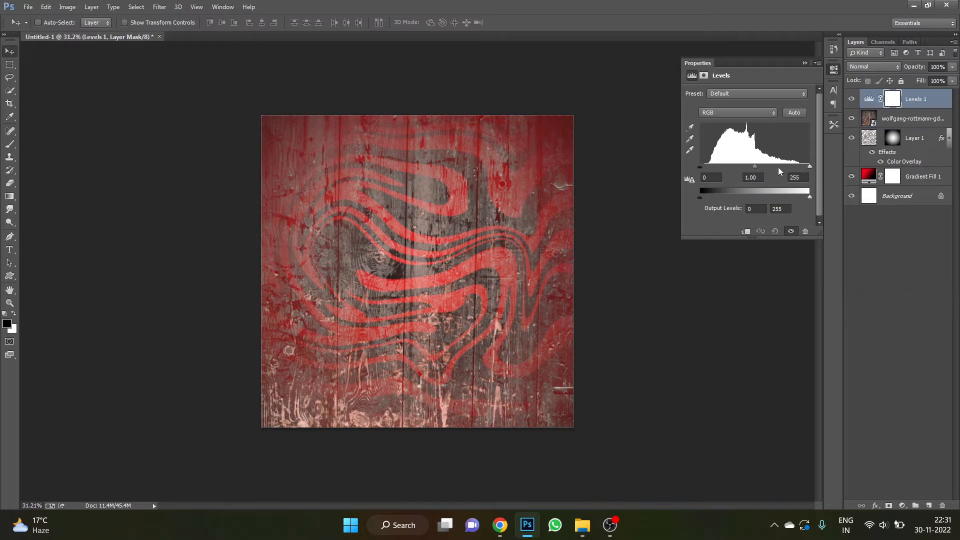
{"action": "left_click_drag", "start_coordinate": [756, 168], "coordinate": [773, 167]}
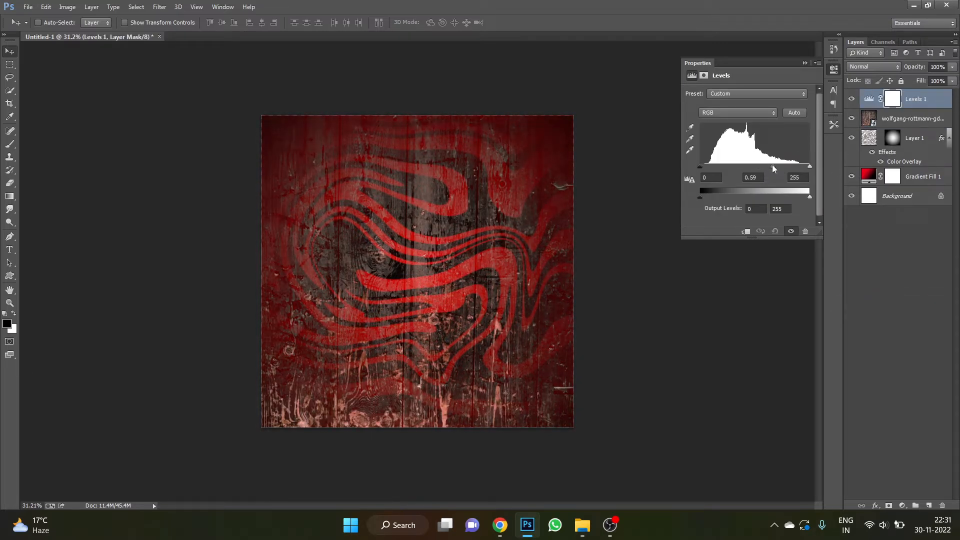
{"action": "left_click_drag", "start_coordinate": [776, 168], "coordinate": [776, 167]}
Group the layers from Levels 1 down to Gradient Fill 1 and name the group "Background".
{"action": "left_click", "coordinate": [914, 179], "text": "shift"}
{"action": "key", "text": "ctrl+g"}
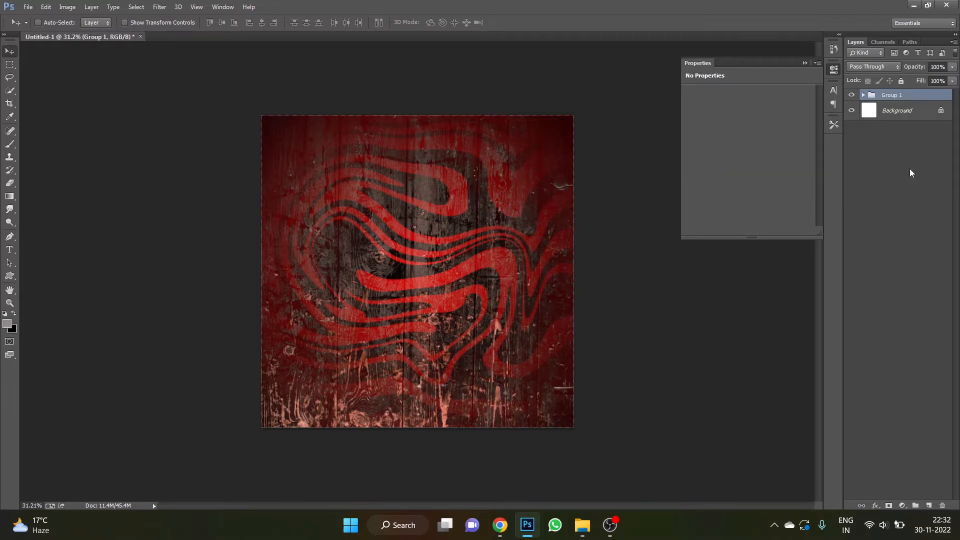
{"action": "double_click", "coordinate": [899, 95]}
{"action": "type", "text": "Background"}
{"action": "key", "text": "Return"}
Place Log-PNG-Image from the Asset folder at the bottom centre of the canvas, slightly reduced in size.
{"action": "mouse_move", "coordinate": [582, 525]}
{"action": "left_click", "coordinate": [540, 462]}
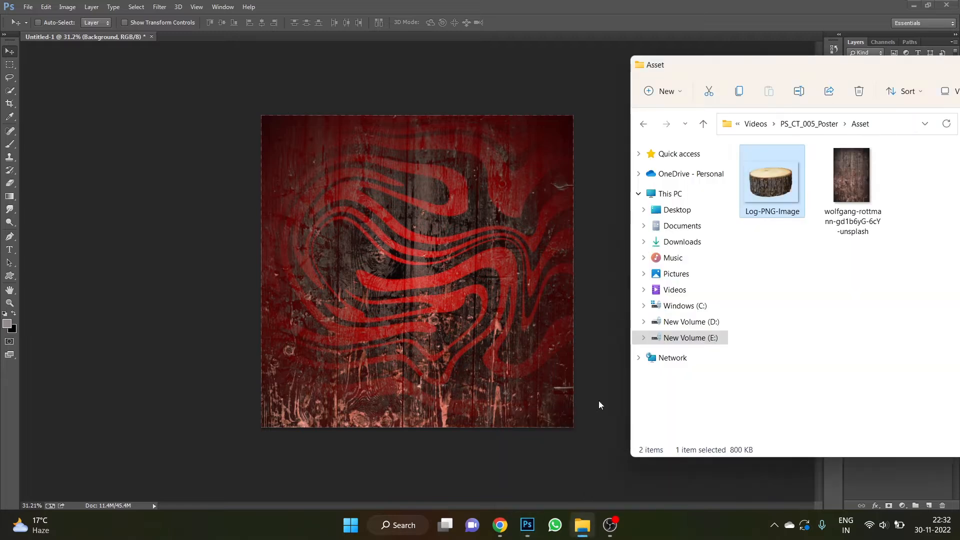
{"action": "left_click_drag", "start_coordinate": [768, 178], "coordinate": [486, 380]}
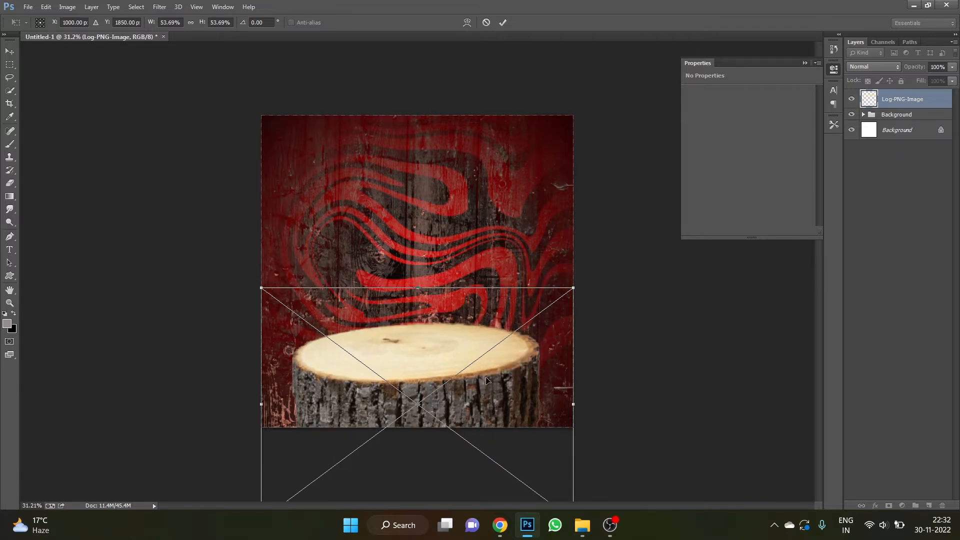
{"action": "left_click_drag", "start_coordinate": [574, 286], "coordinate": [566, 293]}
{"action": "key", "text": "Return"}
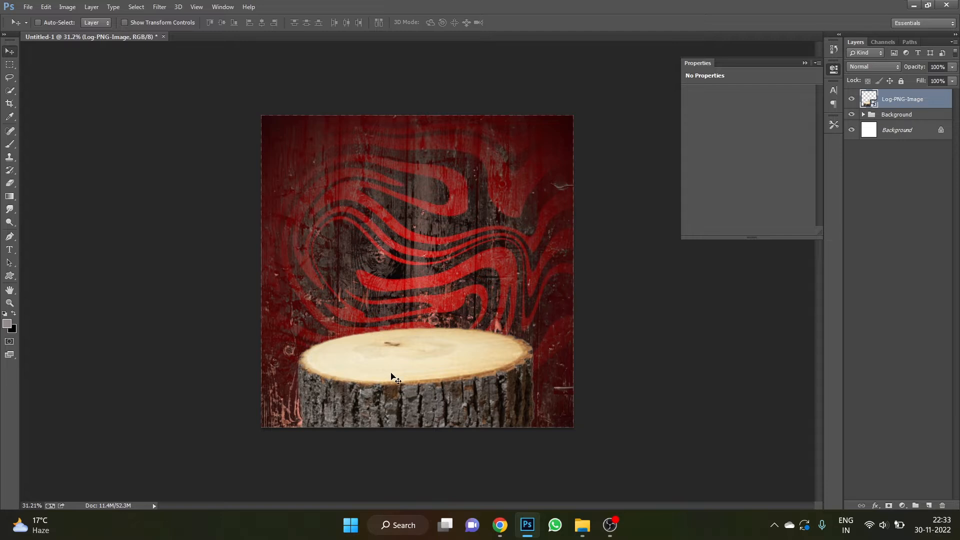
Nudge the log slightly up and left, then clip a Levels adjustment to Log-PNG-Image and darken its midtones.
{"action": "left_click_drag", "start_coordinate": [390, 372], "coordinate": [387, 370]}
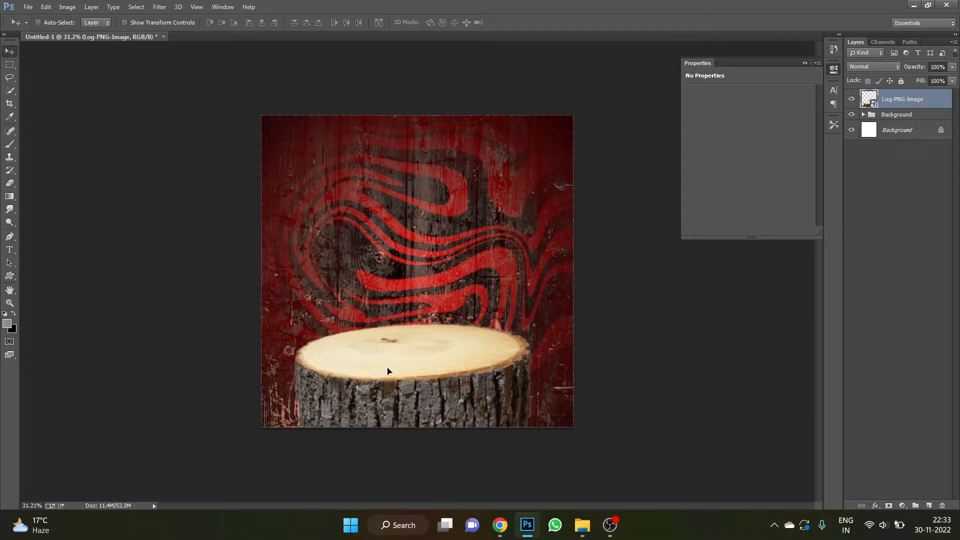
{"action": "left_click", "coordinate": [902, 505]}
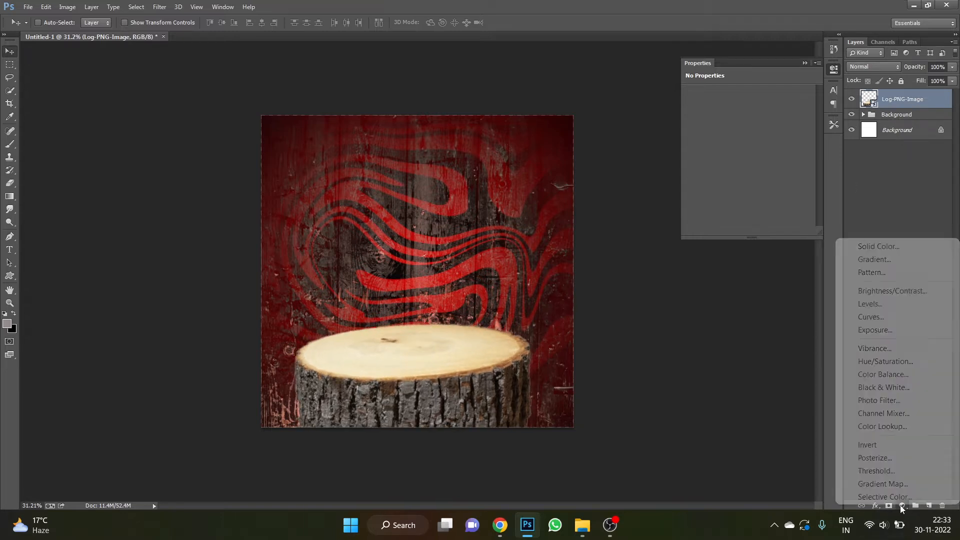
{"action": "left_click", "coordinate": [916, 305]}
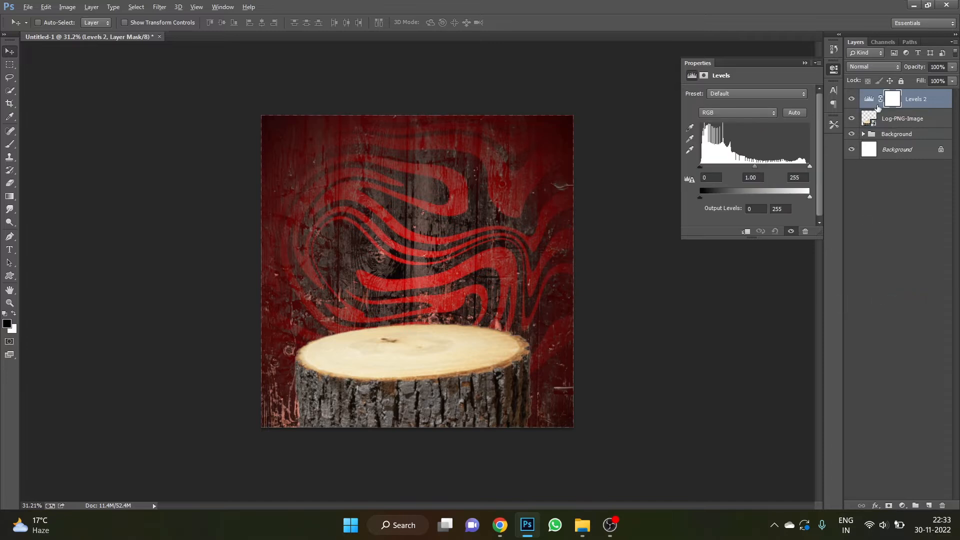
{"action": "left_click", "coordinate": [864, 105], "text": "alt"}
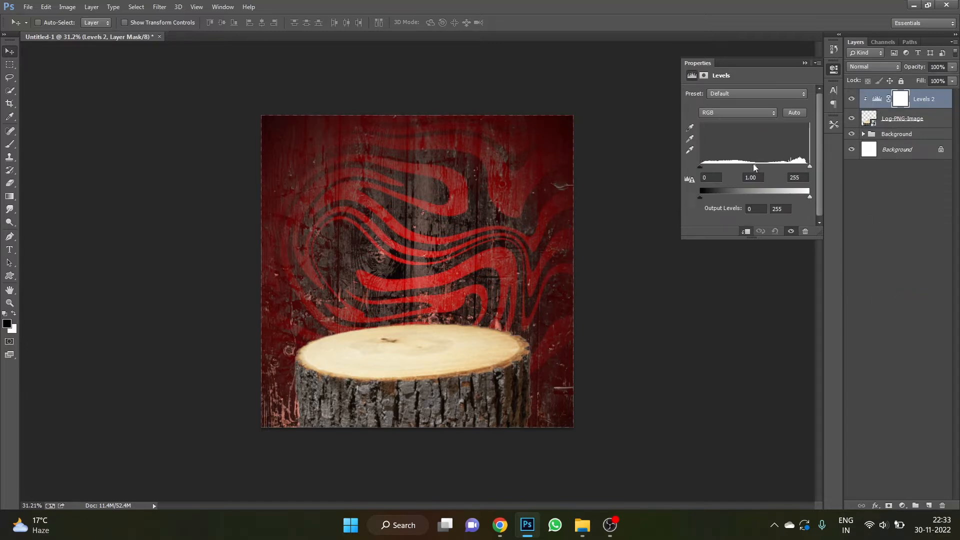
{"action": "left_click_drag", "start_coordinate": [755, 167], "coordinate": [775, 168]}
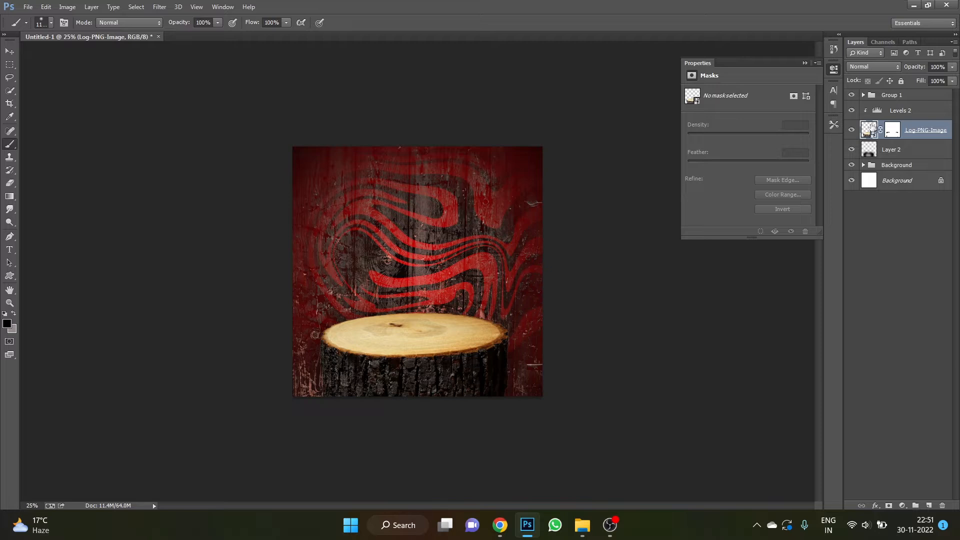
Apply a Gaussian Blur smart filter with a radius of about 4.8 pixels to the Log-PNG-Image layer.
{"action": "left_click", "coordinate": [161, 7]}
{"action": "mouse_move", "coordinate": [256, 149]}
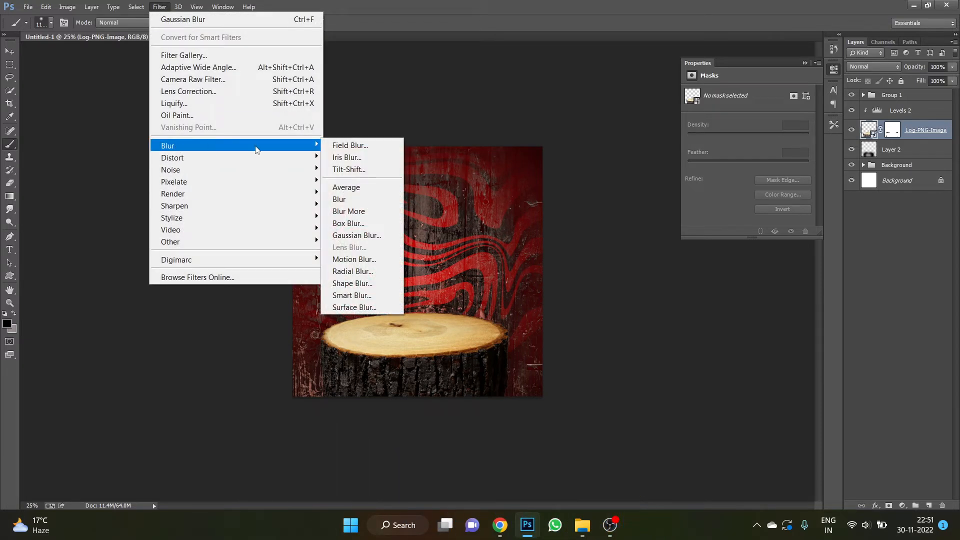
{"action": "left_click", "coordinate": [357, 235]}
{"action": "key", "text": "ctrl+plus"}
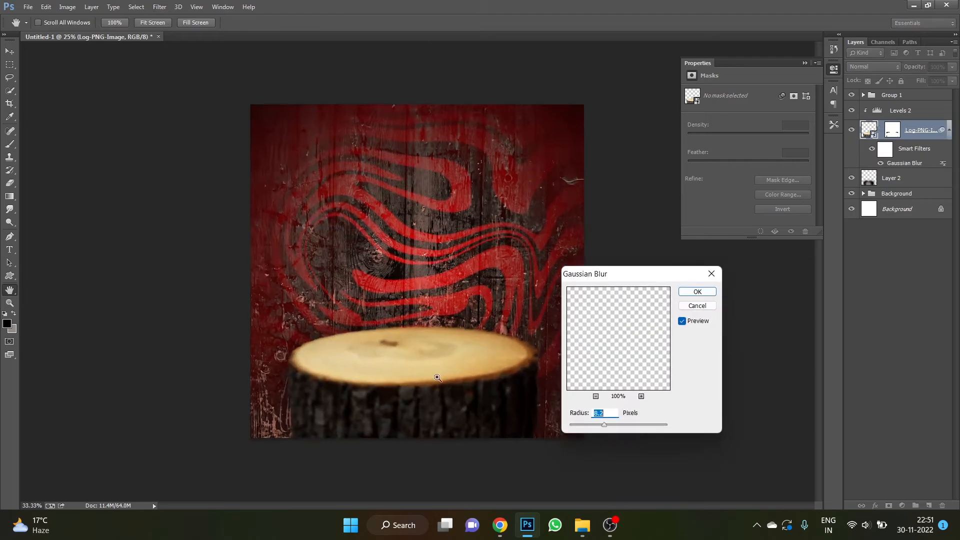
{"action": "left_click", "coordinate": [437, 378], "text": "ctrl"}
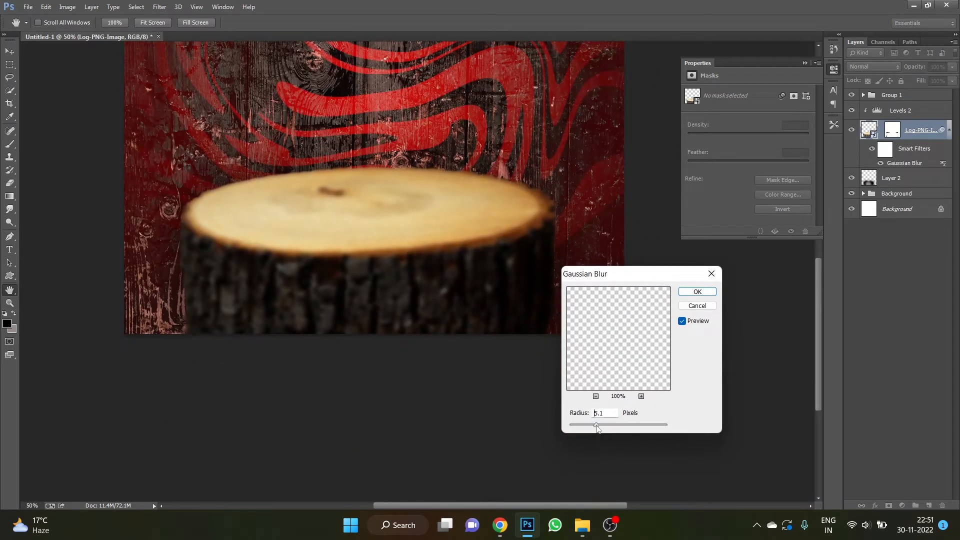
{"action": "left_click_drag", "start_coordinate": [597, 427], "coordinate": [596, 428]}
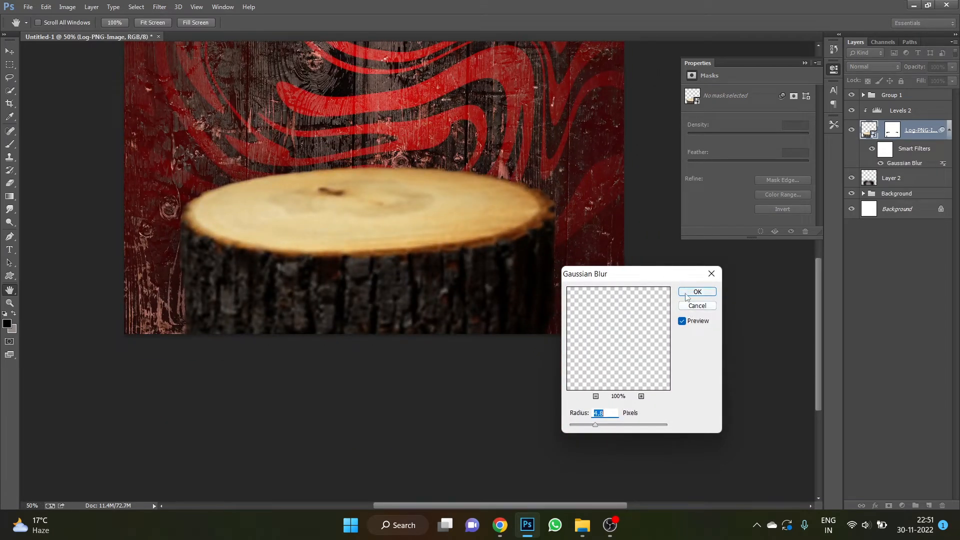
{"action": "left_click", "coordinate": [697, 292]}
Paint black on the log's smart filter mask to remove the blur from the front and centre of the log.
{"action": "key", "text": "b"}
{"action": "left_click", "coordinate": [884, 149]}
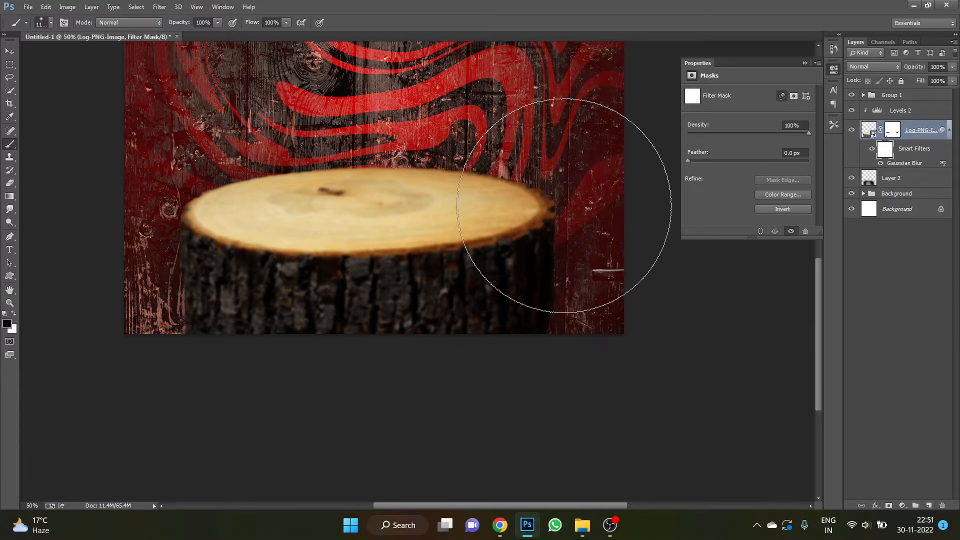
{"action": "mouse_move", "coordinate": [337, 257]}
{"action": "left_mouse_down"}
{"action": "mouse_move", "coordinate": [343, 268]}
{"action": "mouse_move", "coordinate": [316, 254]}
{"action": "mouse_move", "coordinate": [369, 265]}
{"action": "mouse_move", "coordinate": [418, 257]}
{"action": "mouse_move", "coordinate": [425, 270]}
{"action": "mouse_move", "coordinate": [303, 291]}
{"action": "left_mouse_up"}
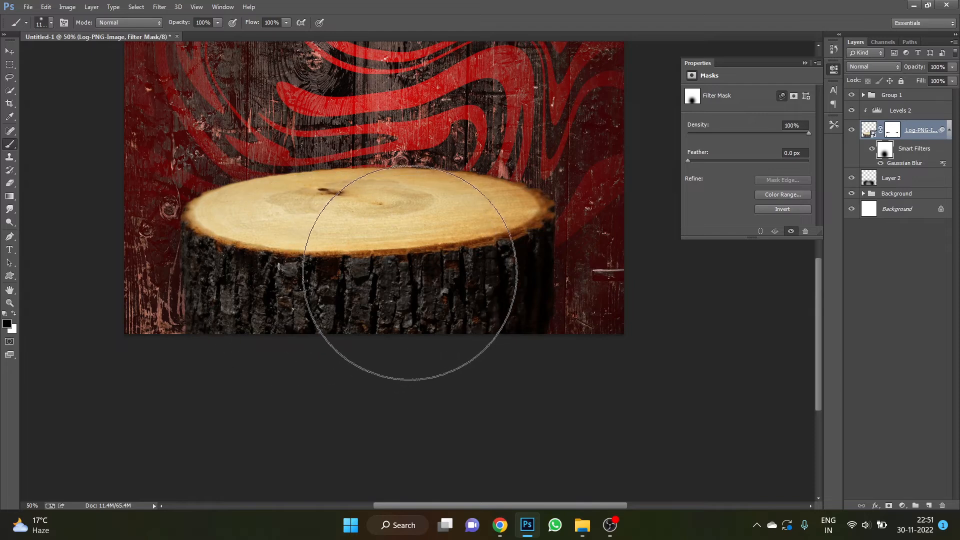
{"action": "scroll", "coordinate": [632, 442], "scroll_direction": "down", "scroll_amount": 3}
{"action": "scroll", "coordinate": [462, 351], "scroll_direction": "up", "scroll_amount": 3}
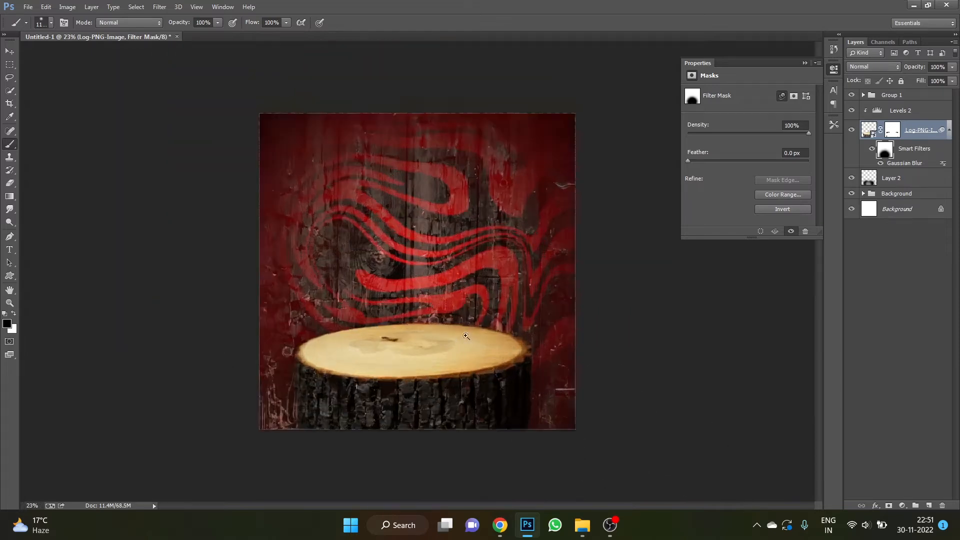
Place the wide flames image from the Asset folder below Layer 2 and clip Levels 2 to the log again.
{"action": "left_click", "coordinate": [582, 524]}
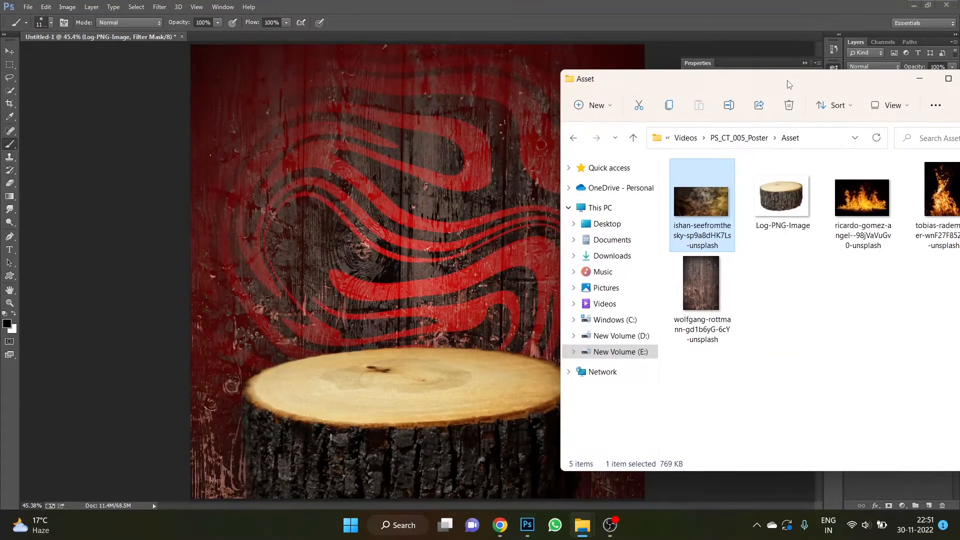
{"action": "left_click_drag", "start_coordinate": [889, 228], "coordinate": [347, 319]}
{"action": "scroll", "coordinate": [461, 298], "scroll_direction": "down", "scroll_amount": 2}
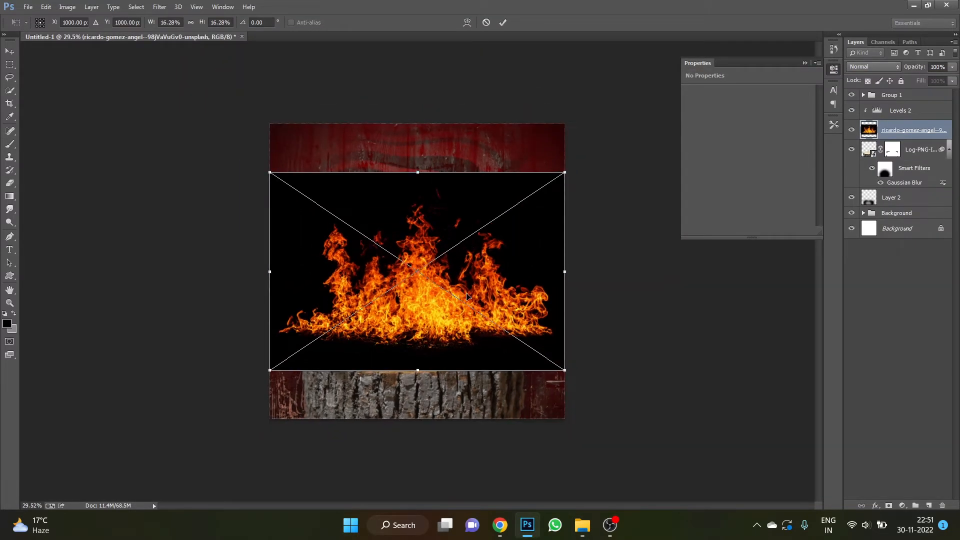
{"action": "key", "text": "Return"}
{"action": "mouse_move", "coordinate": [899, 131]}
{"action": "left_mouse_down"}
{"action": "mouse_move", "coordinate": [902, 201]}
{"action": "mouse_move", "coordinate": [880, 220]}
{"action": "left_mouse_up"}
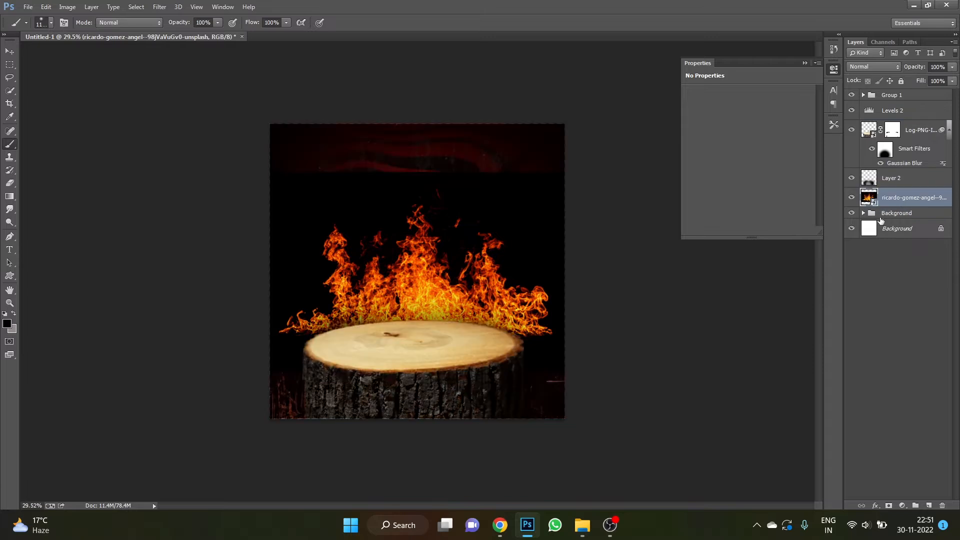
{"action": "left_click", "coordinate": [880, 118], "text": "alt"}
Move the wide flames down behind the log and set their layer's blend mode to Screen.
{"action": "key", "text": "v"}
{"action": "left_click_drag", "start_coordinate": [438, 245], "coordinate": [438, 303]}
{"action": "left_click", "coordinate": [870, 67]}
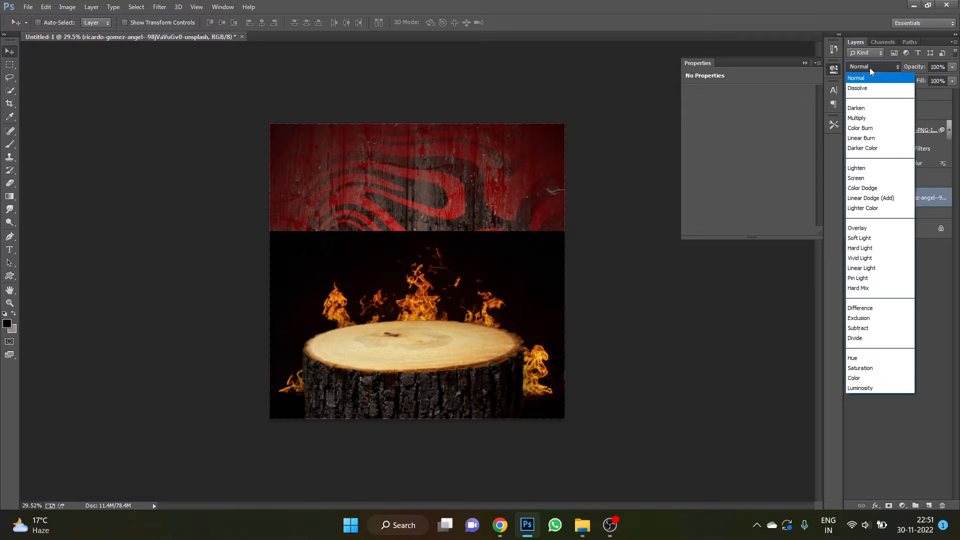
{"action": "left_click", "coordinate": [864, 179]}
{"action": "left_click_drag", "start_coordinate": [559, 306], "coordinate": [563, 327]}
Place the tall flame image from the Asset folder at the canvas's left side, on top of the layer stack, with Screen blending.
{"action": "mouse_move", "coordinate": [583, 525]}
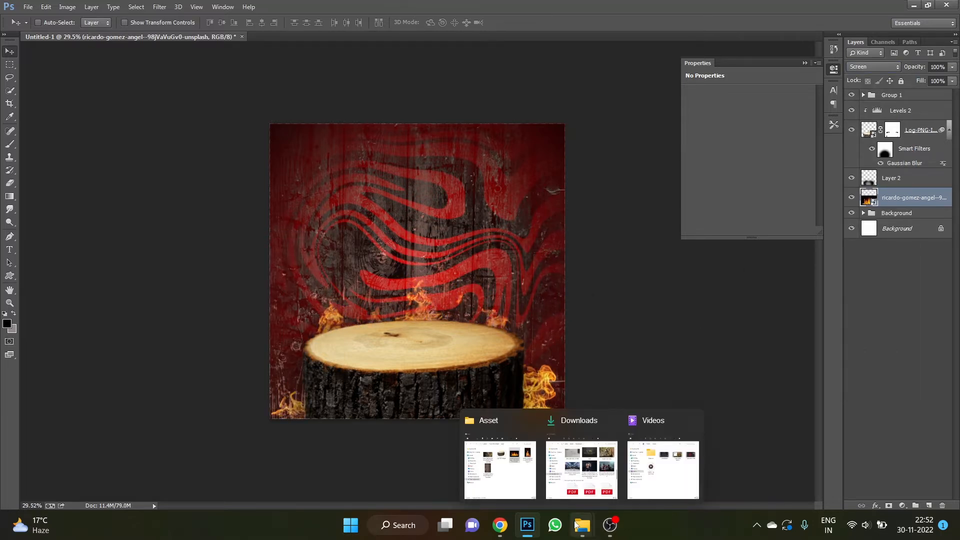
{"action": "left_click", "coordinate": [513, 483]}
{"action": "left_click_drag", "start_coordinate": [955, 191], "coordinate": [289, 283]}
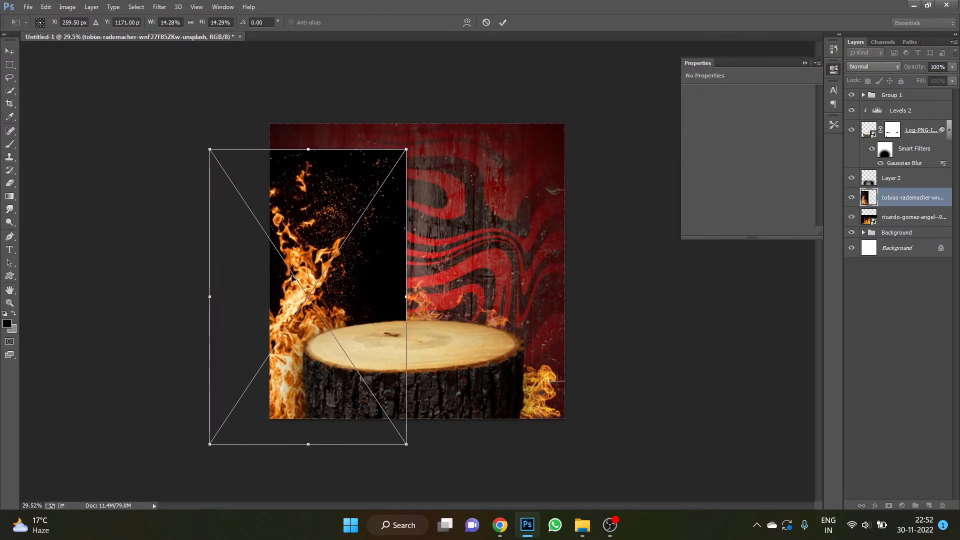
{"action": "key", "text": "Return"}
{"action": "left_click_drag", "start_coordinate": [899, 200], "coordinate": [894, 92]}
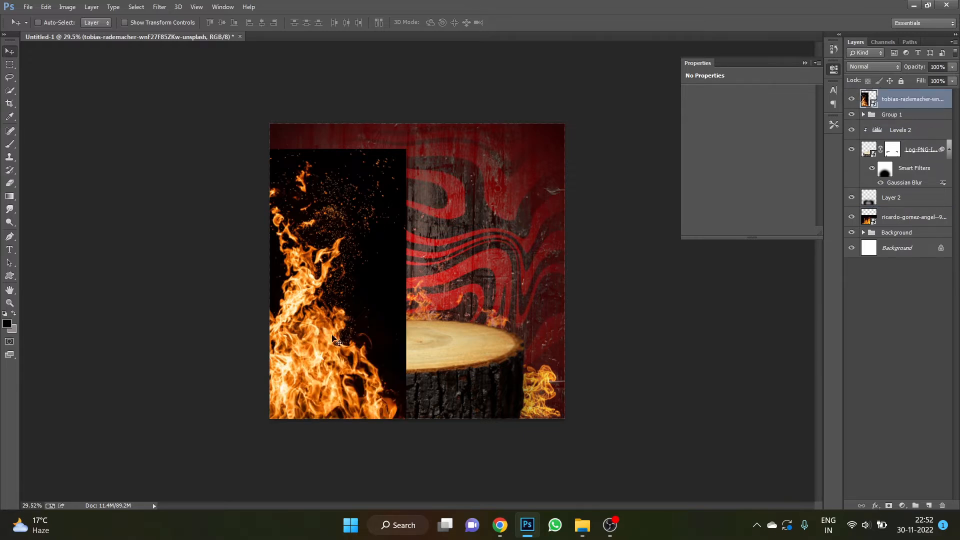
{"action": "left_click_drag", "start_coordinate": [333, 340], "coordinate": [327, 342]}
{"action": "left_click", "coordinate": [875, 67]}
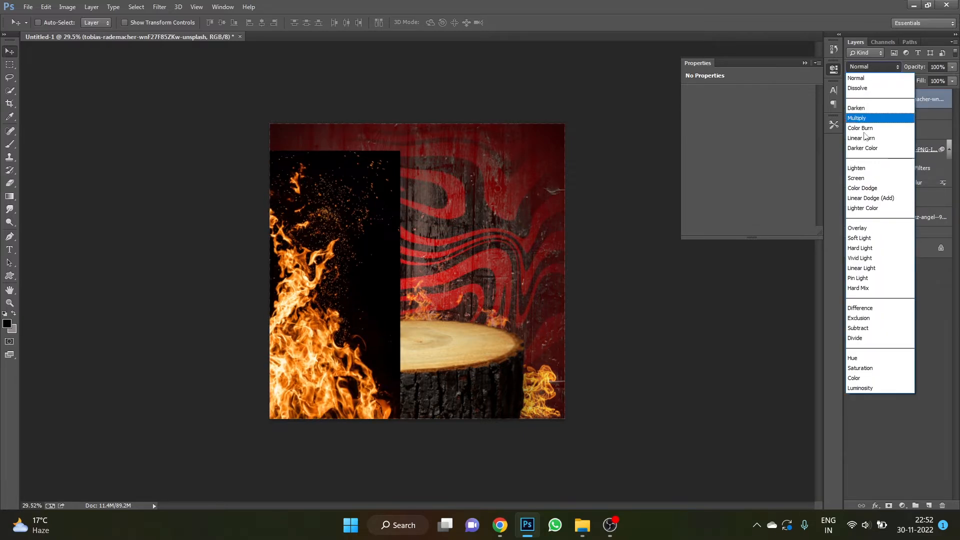
{"action": "left_click", "coordinate": [867, 181]}
Duplicate the tall flame to the right side of the canvas and flip the copy horizontally.
{"action": "left_click_drag", "start_coordinate": [319, 309], "coordinate": [590, 337]}
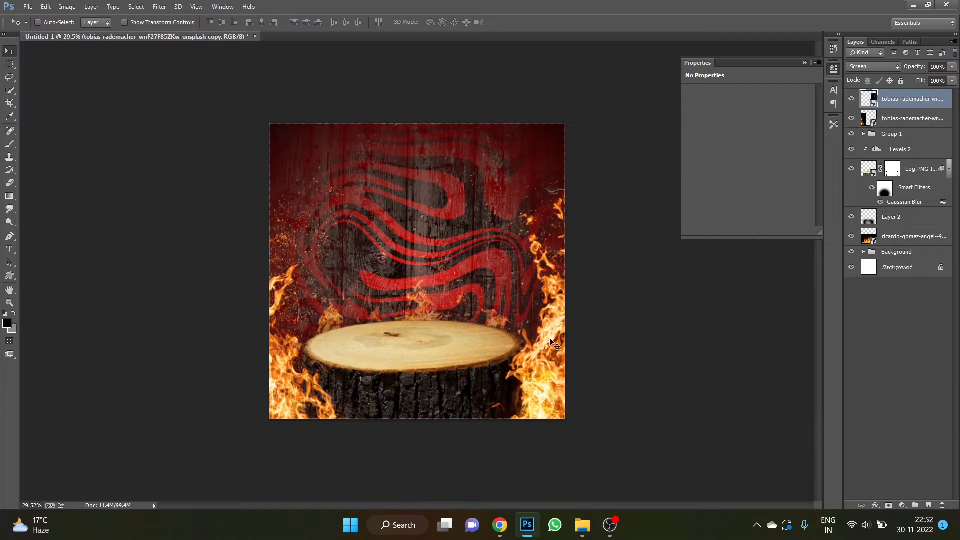
{"action": "key", "text": "ctrl+t"}
{"action": "right_click", "coordinate": [561, 338]}
{"action": "left_click", "coordinate": [582, 323]}
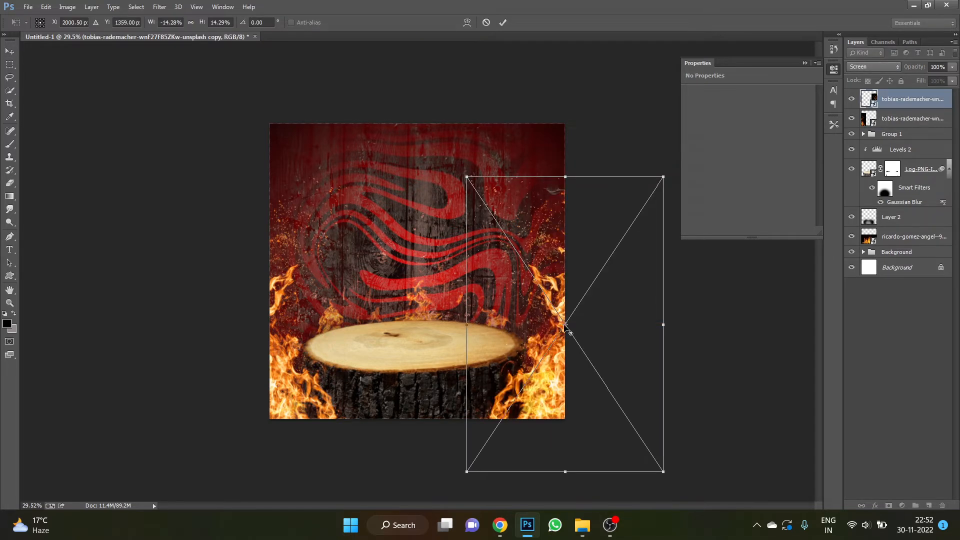
{"action": "left_click_drag", "start_coordinate": [578, 326], "coordinate": [560, 324]}
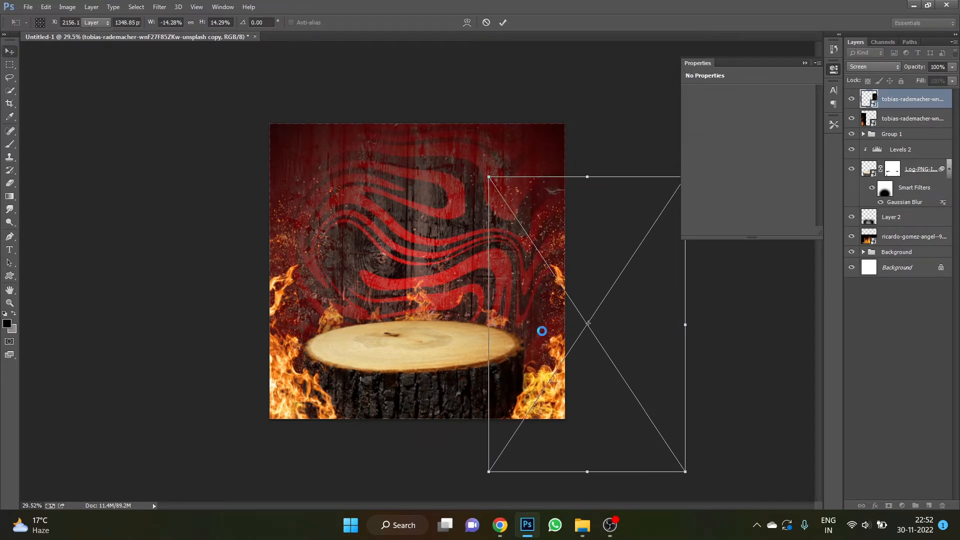
{"action": "key", "text": "Return"}
Fine-tune the horizontal positions of the two tall flames so they frame the log at the canvas edges.
{"action": "left_click", "coordinate": [905, 118]}
{"action": "left_click_drag", "start_coordinate": [483, 203], "coordinate": [465, 202]}
{"action": "left_click", "coordinate": [898, 96]}
{"action": "left_click_drag", "start_coordinate": [654, 243], "coordinate": [649, 243]}
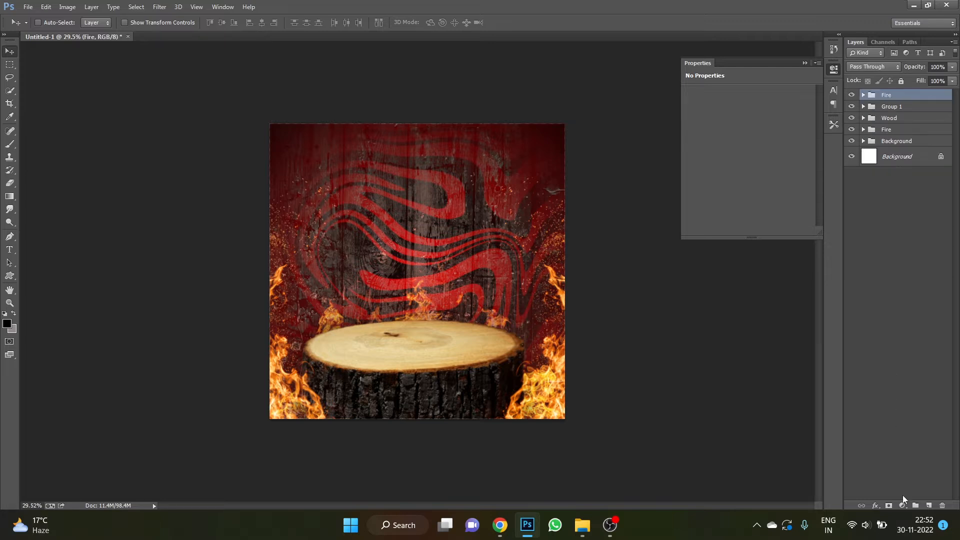
Add an orange ff7e00 Solid Color fill layer above the top Fire group.
{"action": "left_click", "coordinate": [902, 505]}
{"action": "left_click", "coordinate": [878, 247]}
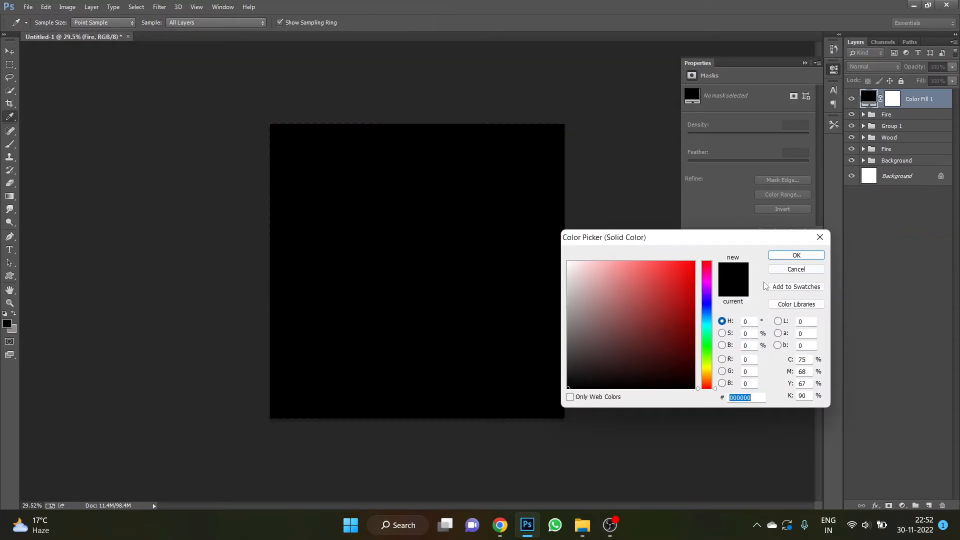
{"action": "left_click_drag", "start_coordinate": [709, 270], "coordinate": [707, 383]}
{"action": "left_click", "coordinate": [695, 257]}
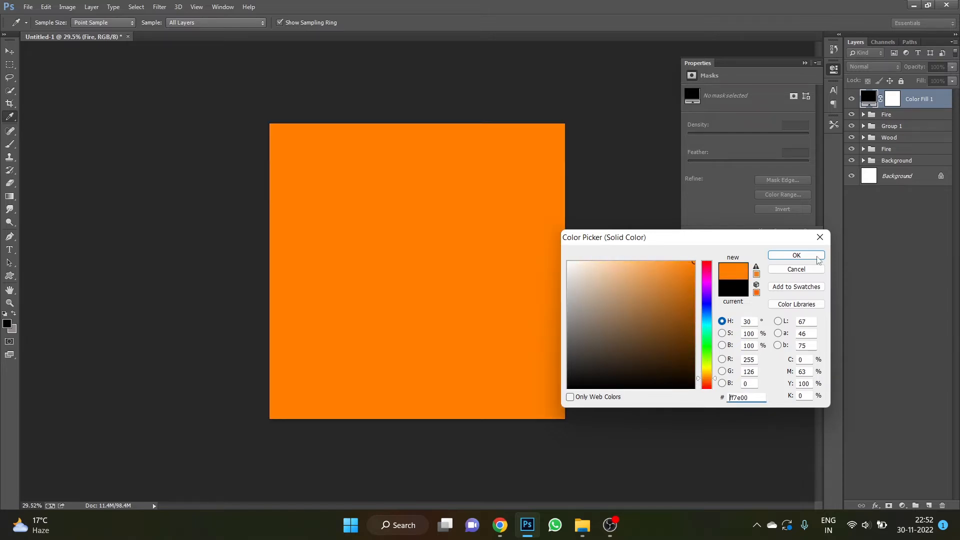
{"action": "left_click", "coordinate": [796, 255]}
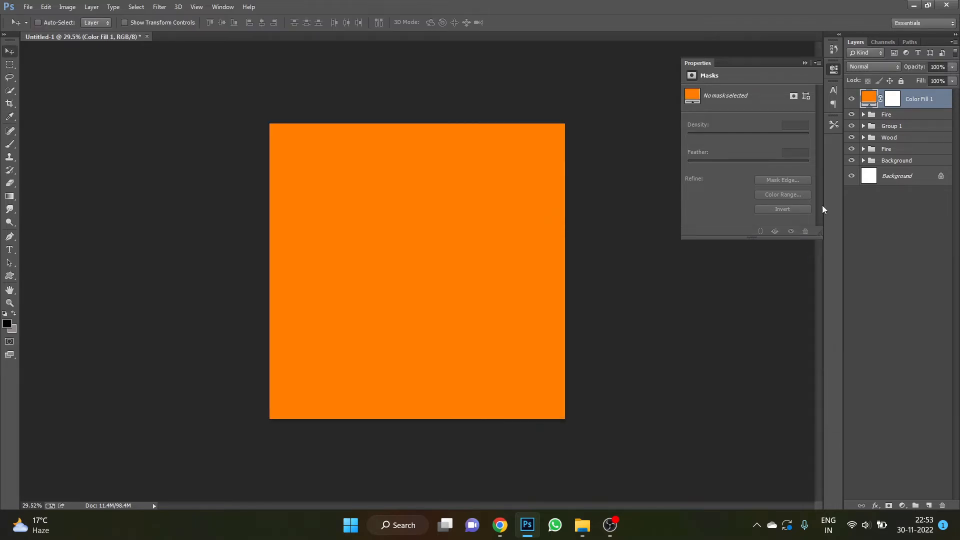
Set the orange fill's blend mode to Linear Dodge (Add) and invert its layer mask to black.
{"action": "left_click", "coordinate": [857, 69]}
{"action": "left_click", "coordinate": [876, 195]}
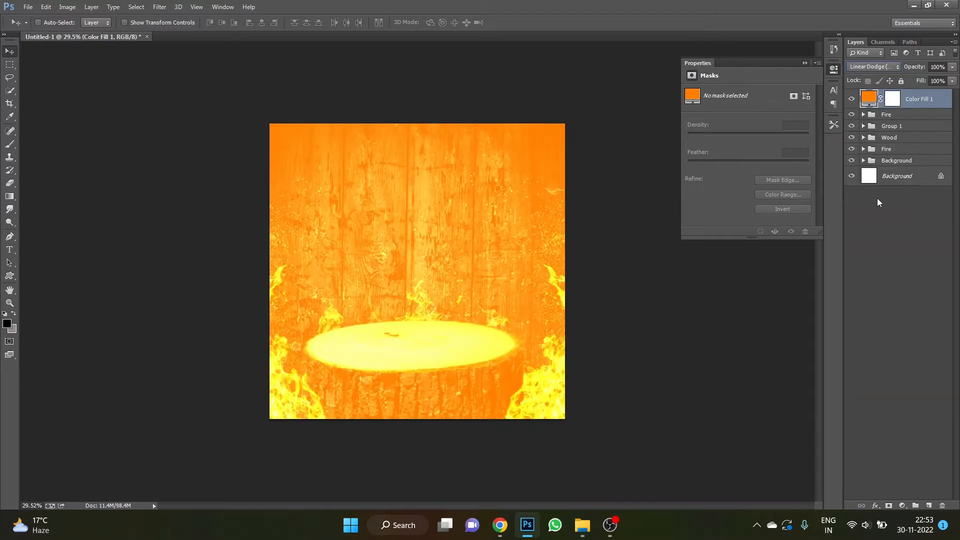
{"action": "left_click", "coordinate": [892, 100]}
{"action": "key", "text": "ctrl+i"}
Paint with soft white (ffffff) on the orange fill's mask to add a glow over the left and right flames.
{"action": "key", "text": "b"}
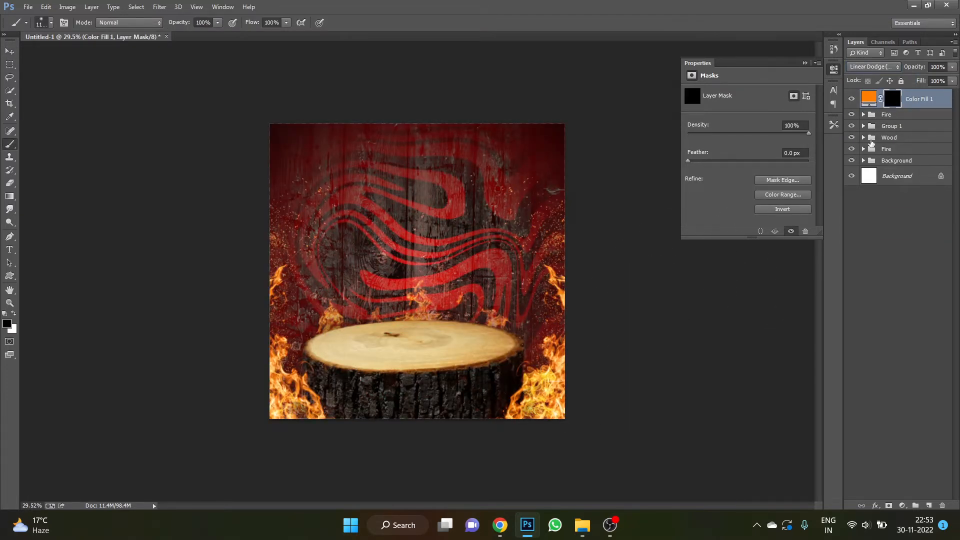
{"action": "key", "text": "x"}
{"action": "left_click", "coordinate": [7, 323]}
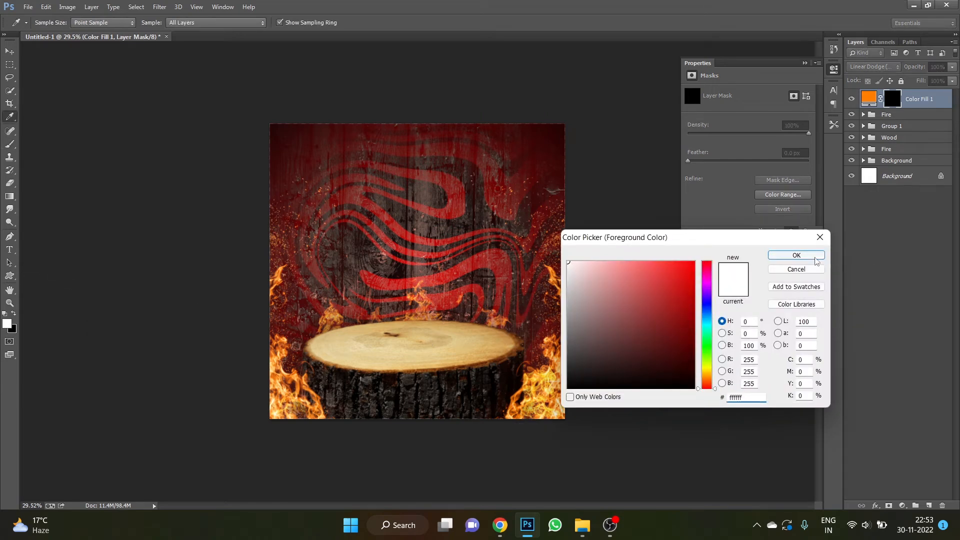
{"action": "left_click", "coordinate": [814, 259]}
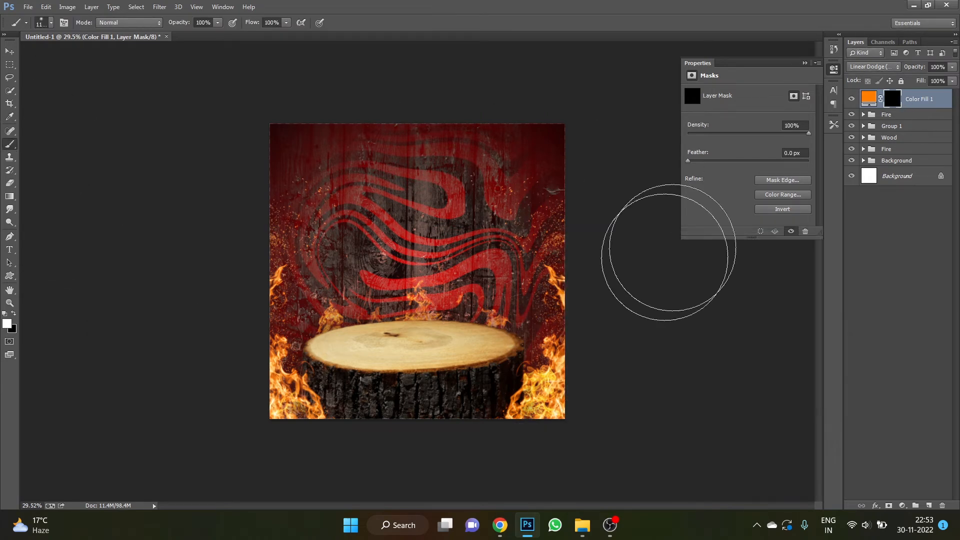
{"action": "mouse_move", "coordinate": [668, 252]}
{"action": "left_mouse_down"}
{"action": "mouse_move", "coordinate": [589, 349]}
{"action": "mouse_move", "coordinate": [555, 369]}
{"action": "mouse_move", "coordinate": [600, 288]}
{"action": "mouse_move", "coordinate": [580, 322]}
{"action": "left_mouse_up"}
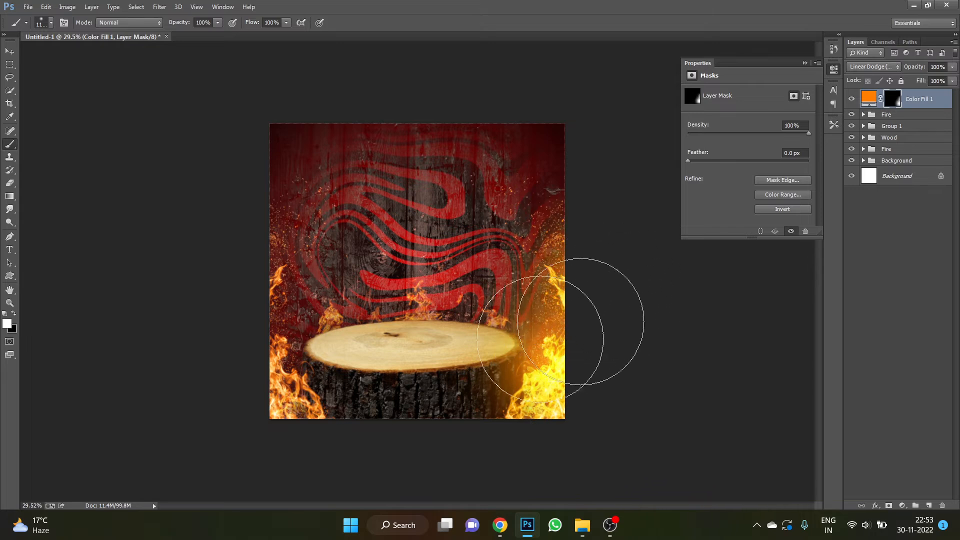
{"action": "left_click_drag", "start_coordinate": [253, 401], "coordinate": [250, 412]}
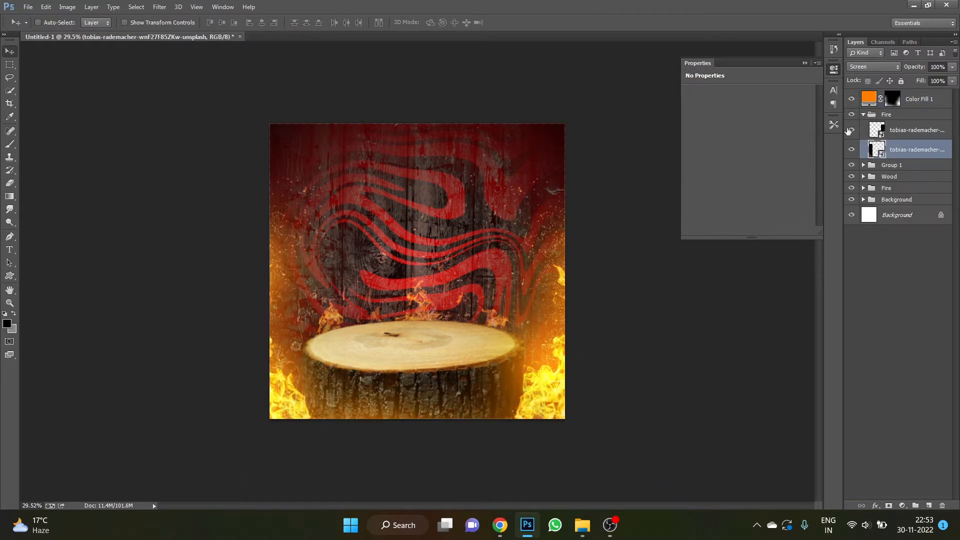
Duplicate Color Fill 1 into the lower Fire group, directly above the wide flames layer.
{"action": "left_click", "coordinate": [861, 115]}
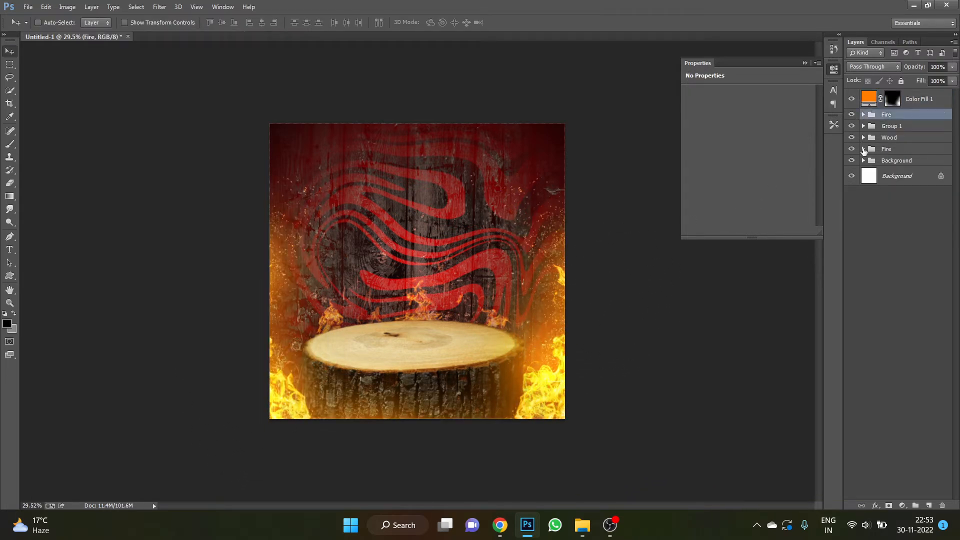
{"action": "left_click", "coordinate": [862, 149]}
{"action": "left_click", "coordinate": [923, 100]}
{"action": "left_click_drag", "start_coordinate": [924, 102], "coordinate": [878, 162]}
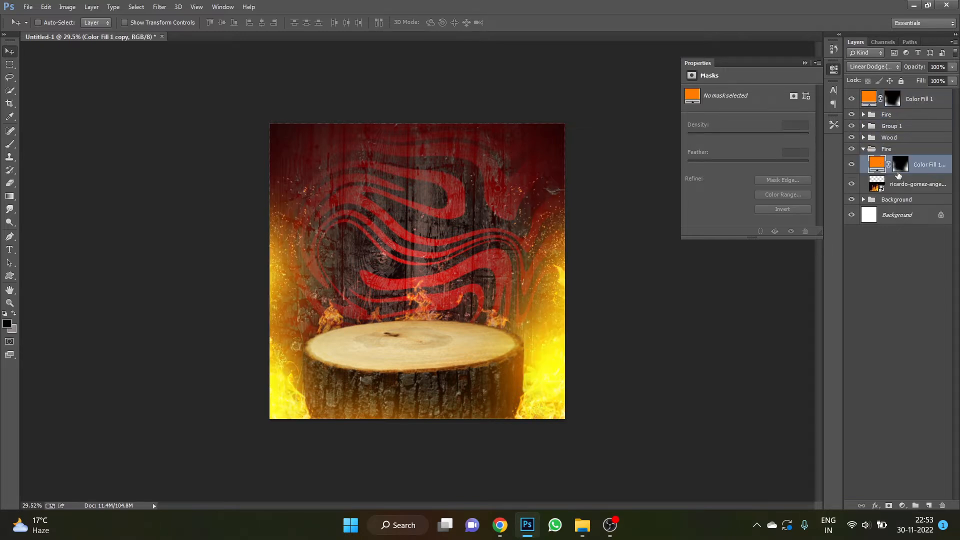
Fill the layer mask of the orange Color Fill 1 copy in the lower Fire group with solid black.
{"action": "left_click", "coordinate": [900, 165]}
{"action": "key", "text": "alt+BackSpace"}
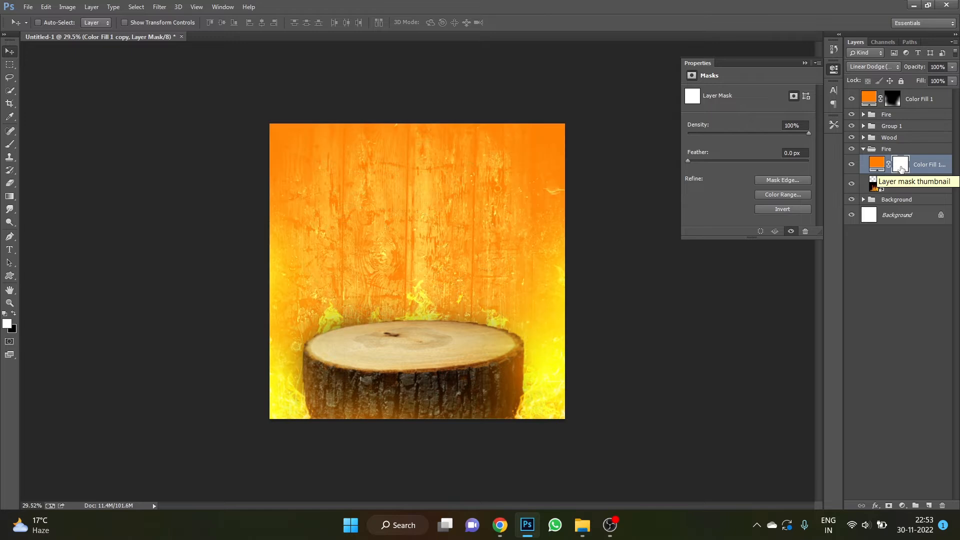
{"action": "key", "text": "ctrl+BackSpace"}
Paint soft white on the copied orange fill's mask to add a glow behind the log and along the poster's upper side edges.
{"action": "key", "text": "b"}
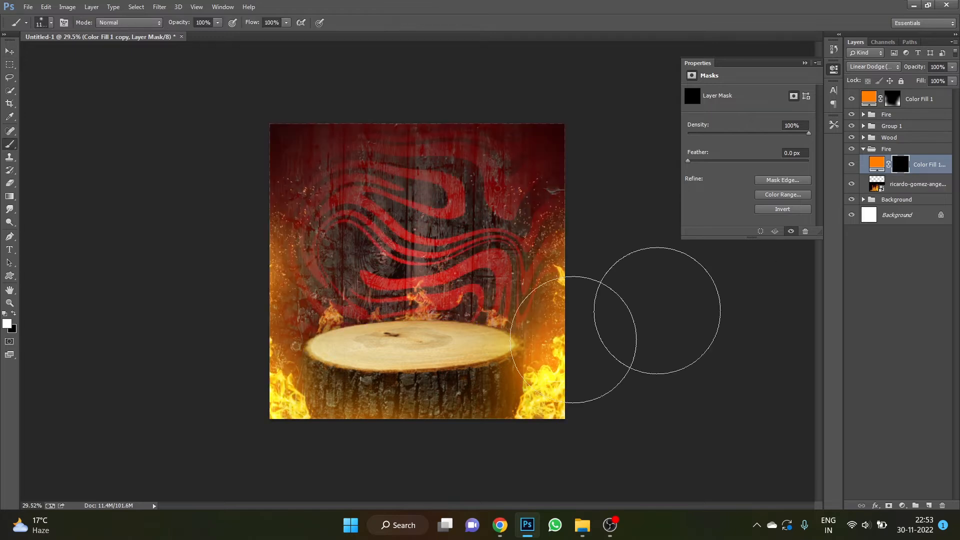
{"action": "mouse_move", "coordinate": [465, 320]}
{"action": "left_mouse_down"}
{"action": "mouse_move", "coordinate": [426, 347]}
{"action": "mouse_move", "coordinate": [419, 336]}
{"action": "mouse_move", "coordinate": [415, 349]}
{"action": "mouse_move", "coordinate": [322, 364]}
{"action": "mouse_move", "coordinate": [460, 343]}
{"action": "mouse_move", "coordinate": [453, 357]}
{"action": "mouse_move", "coordinate": [489, 354]}
{"action": "mouse_move", "coordinate": [656, 407]}
{"action": "left_mouse_up"}
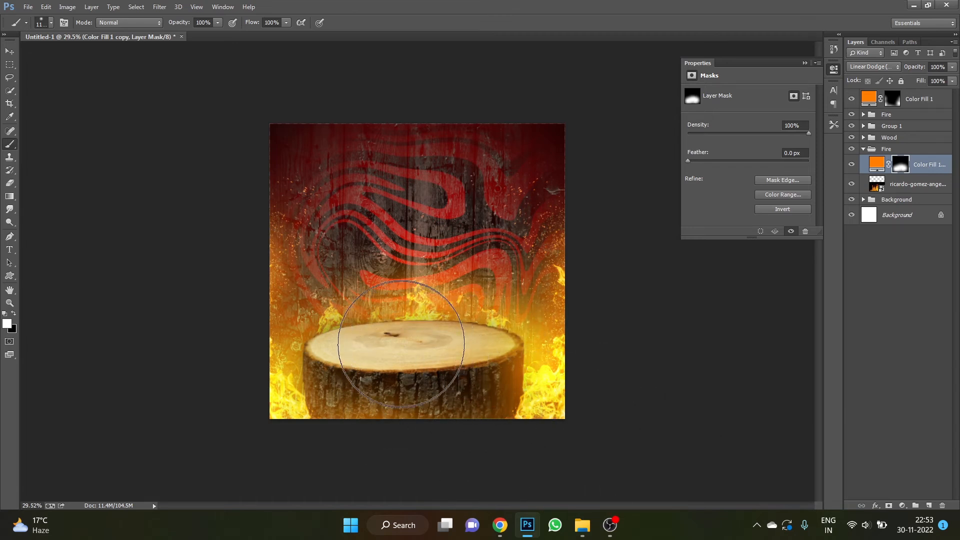
{"action": "left_click_drag", "start_coordinate": [220, 180], "coordinate": [250, 240]}
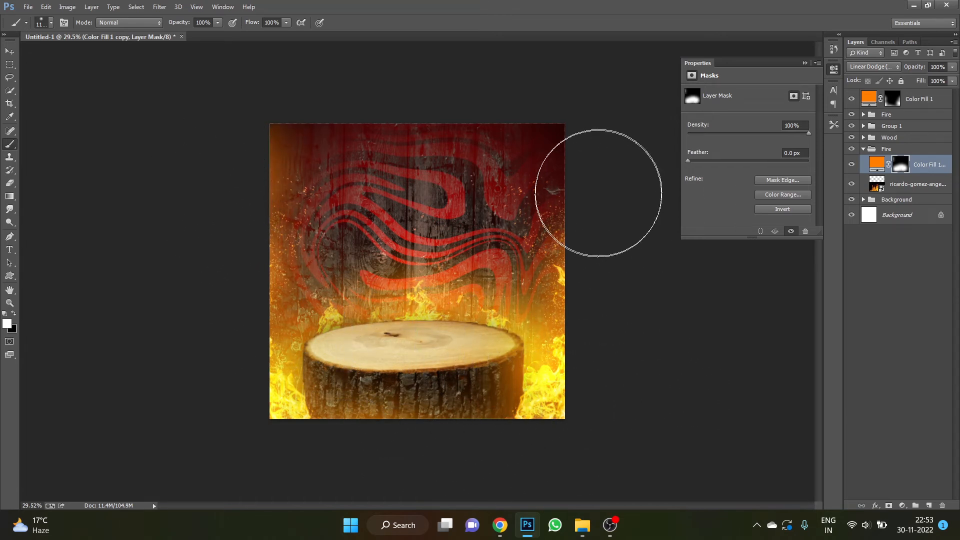
{"action": "left_click_drag", "start_coordinate": [598, 193], "coordinate": [590, 235]}
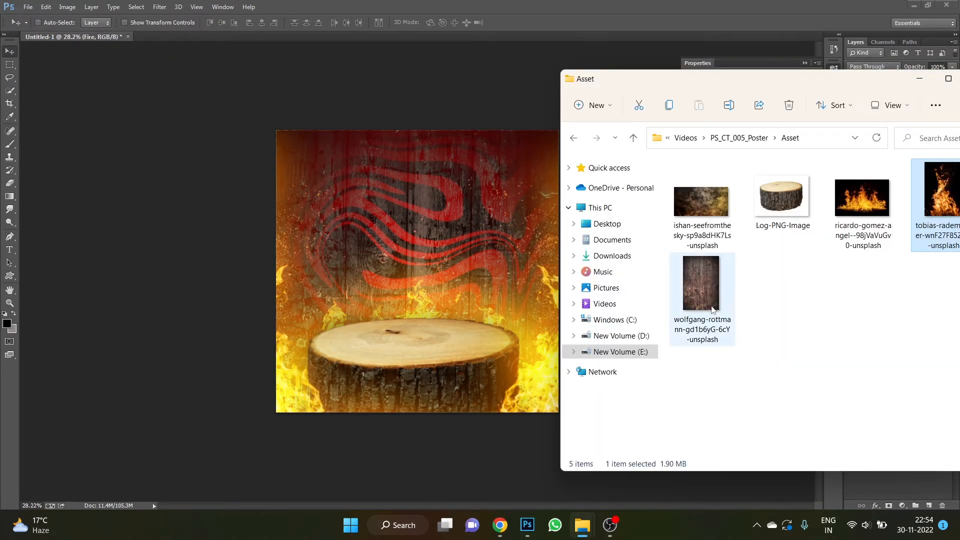
Place the smoke image scaled to about 41% so it covers the canvas, and move its layer directly above the Background group.
{"action": "left_click_drag", "start_coordinate": [718, 200], "coordinate": [469, 248]}
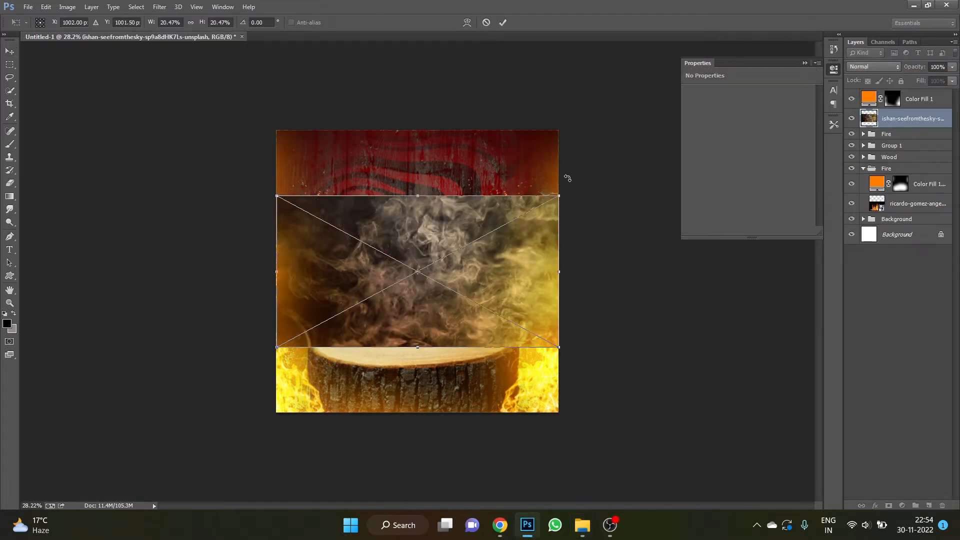
{"action": "left_click_drag", "start_coordinate": [567, 178], "coordinate": [699, 75]}
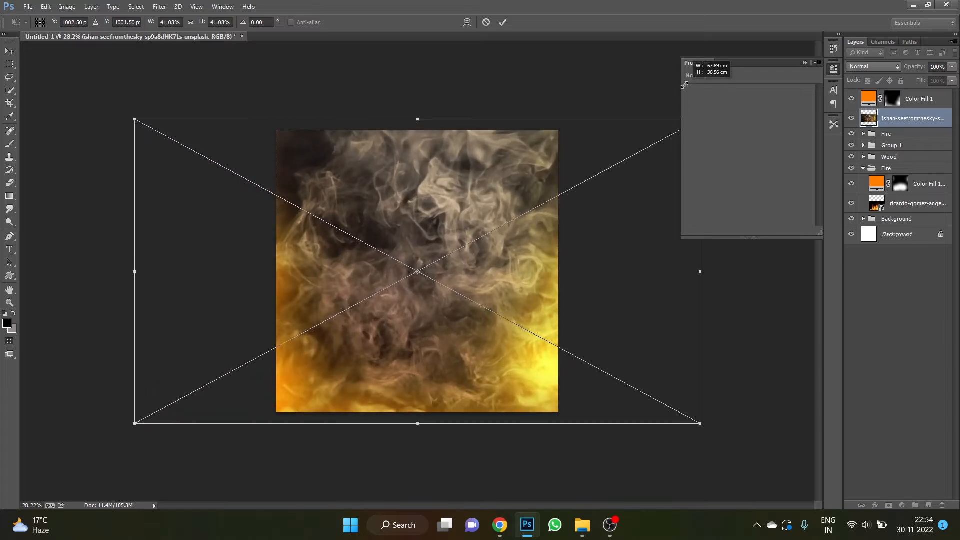
{"action": "key", "text": "Return"}
{"action": "left_click_drag", "start_coordinate": [927, 130], "coordinate": [893, 215]}
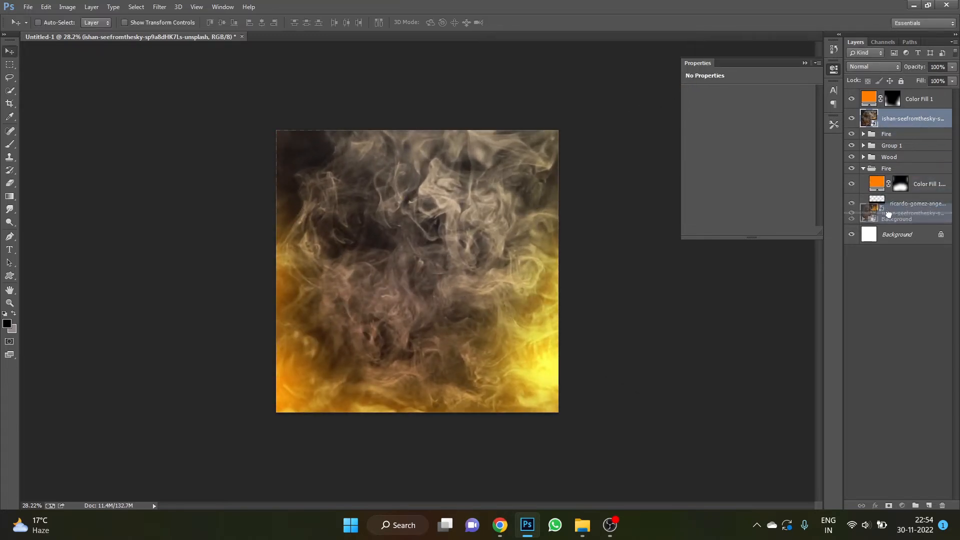
Set the smoke layer's blend mode to Screen and lower its opacity to about 24%.
{"action": "left_click", "coordinate": [872, 67]}
{"action": "left_click", "coordinate": [875, 179]}
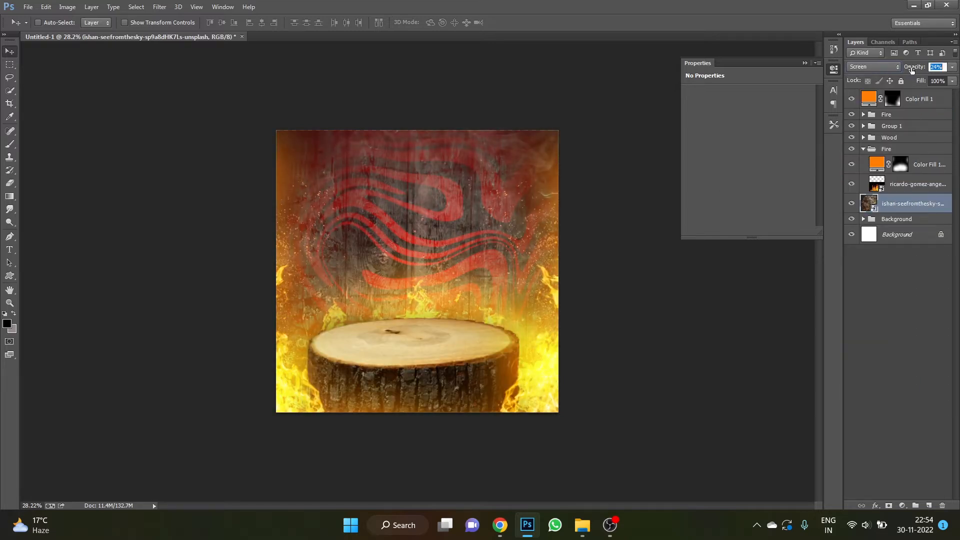
{"action": "key", "text": "Down"}
{"action": "key", "text": "Down"}
{"action": "left_click_drag", "start_coordinate": [516, 257], "coordinate": [505, 257]}
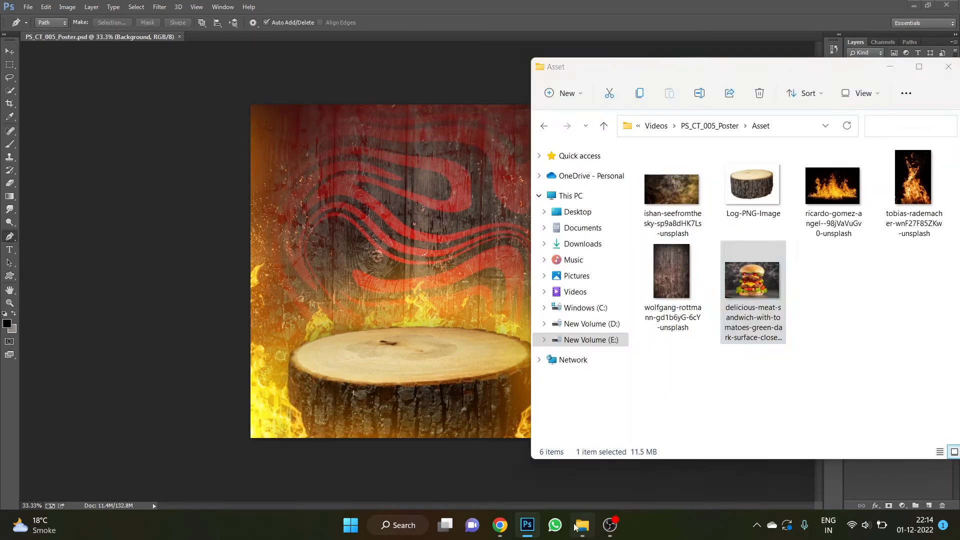
Open the burger photo from the Asset folder as a separate document and start a Pen path along the bottom bun's lower edge.
{"action": "left_click", "coordinate": [724, 326]}
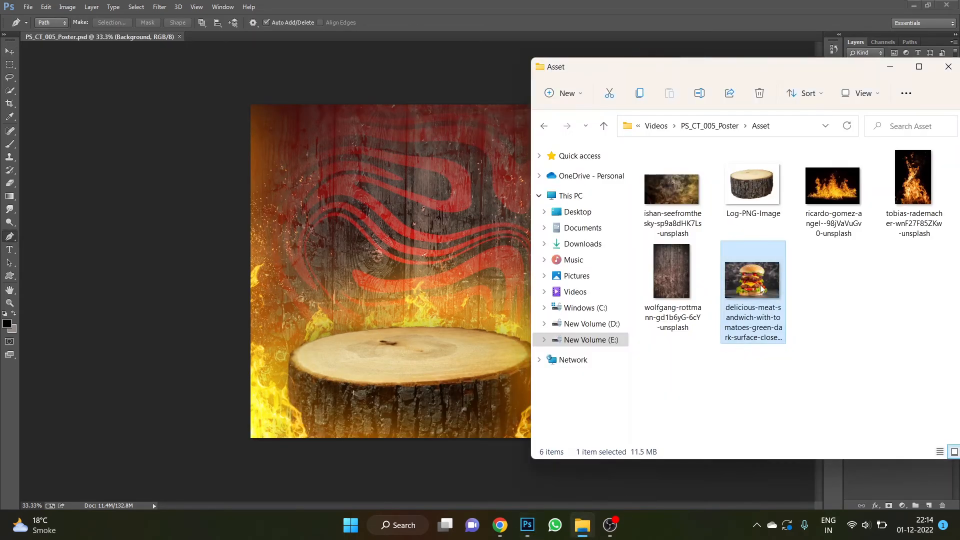
{"action": "left_click_drag", "start_coordinate": [761, 289], "coordinate": [290, 40]}
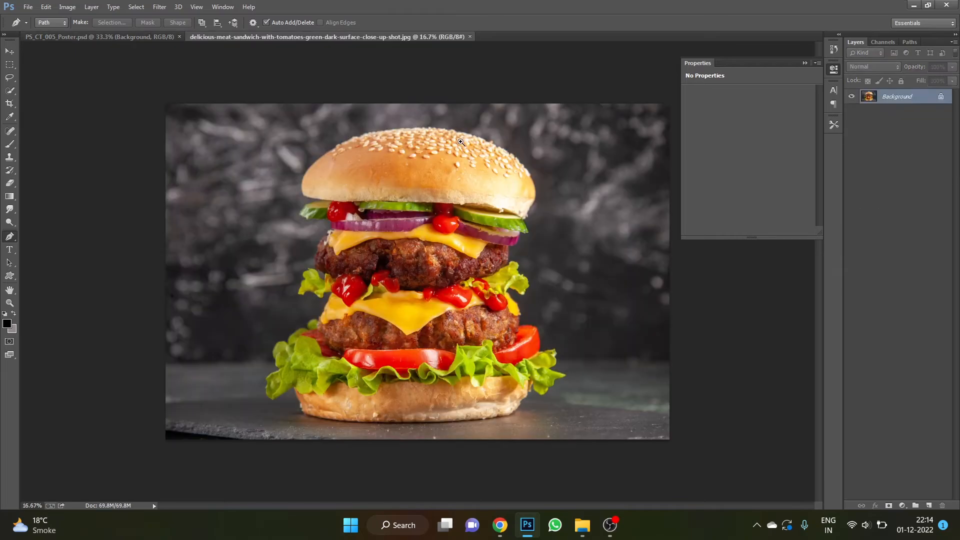
{"action": "left_click_drag", "start_coordinate": [451, 130], "coordinate": [490, 200]}
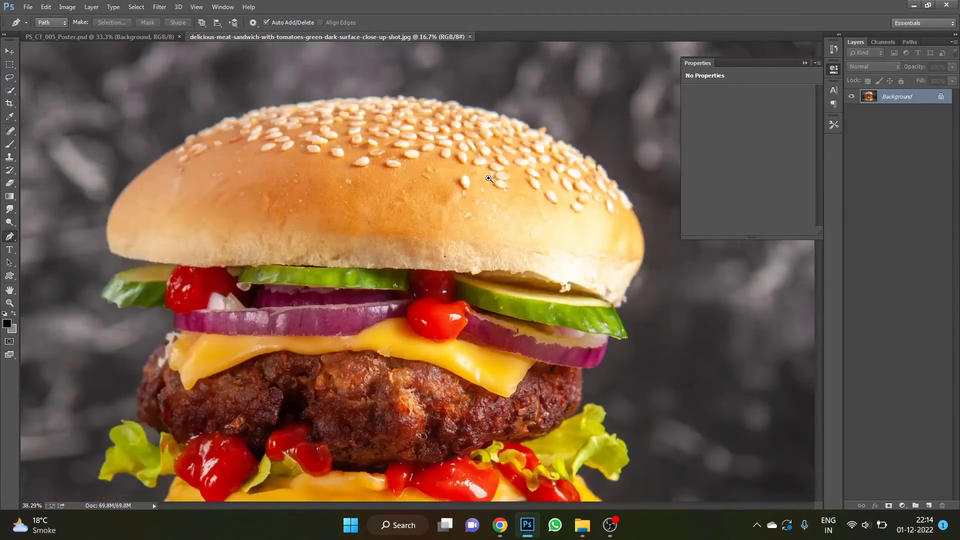
{"action": "left_click_drag", "start_coordinate": [391, 286], "coordinate": [386, 127]}
{"action": "left_click", "coordinate": [456, 390]}
{"action": "left_click", "coordinate": [641, 364]}
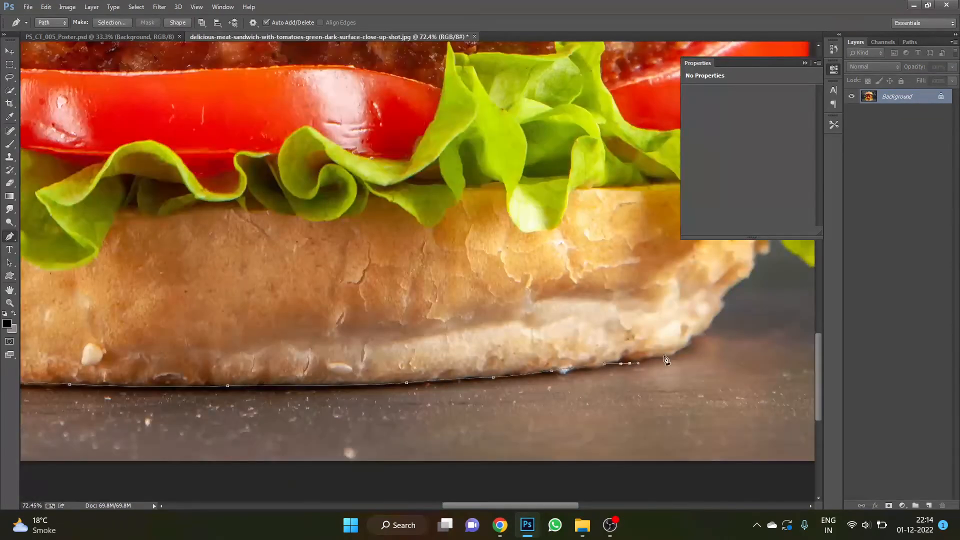
Continue the Pen path up the burger's right side around the bottom bun, lettuce and tomato slice to the lower patty.
{"action": "left_click_drag", "start_coordinate": [641, 365], "coordinate": [398, 494]}
{"action": "left_click", "coordinate": [436, 463]}
{"action": "left_click", "coordinate": [463, 431]}
{"action": "left_click", "coordinate": [494, 390]}
{"action": "left_click", "coordinate": [552, 385]}
{"action": "scroll", "coordinate": [556, 393], "scroll_direction": "up", "scroll_amount": 3}
{"action": "left_click", "coordinate": [518, 298]}
{"action": "left_click_drag", "start_coordinate": [518, 297], "coordinate": [565, 420]}
{"action": "left_click", "coordinate": [469, 271]}
{"action": "left_click_drag", "start_coordinate": [449, 100], "coordinate": [472, 450]}
{"action": "left_click", "coordinate": [392, 414]}
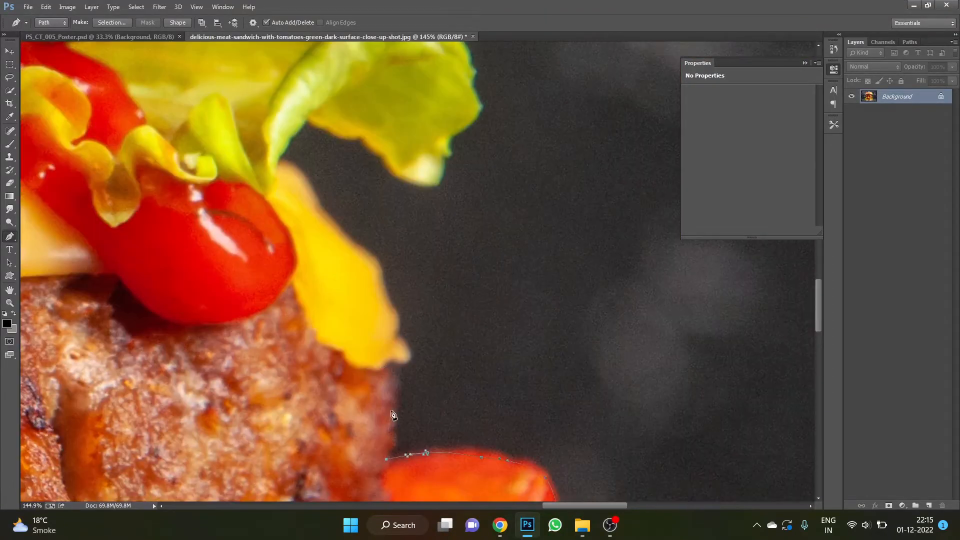
Trace the Pen path around the lower cheese slice and the middle lettuce leaf on the burger's right side.
{"action": "left_click_drag", "start_coordinate": [364, 314], "coordinate": [347, 292]}
{"action": "left_click_drag", "start_coordinate": [491, 250], "coordinate": [457, 388]}
{"action": "left_click", "coordinate": [444, 256]}
{"action": "left_click", "coordinate": [383, 207]}
{"action": "left_click_drag", "start_coordinate": [384, 209], "coordinate": [510, 407]}
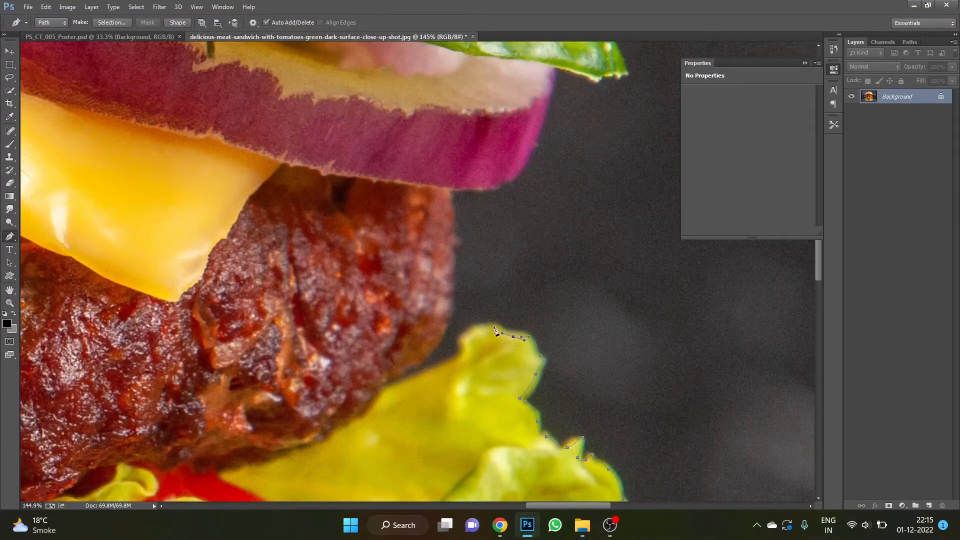
Extend the Pen path past the upper patty, onion and cucumber to the right edge of the top bun.
{"action": "left_click", "coordinate": [420, 352]}
{"action": "left_click_drag", "start_coordinate": [440, 319], "coordinate": [397, 401]}
{"action": "left_click_drag", "start_coordinate": [500, 165], "coordinate": [464, 413]}
{"action": "left_click", "coordinate": [523, 266]}
{"action": "left_click", "coordinate": [533, 265]}
{"action": "left_click_drag", "start_coordinate": [528, 241], "coordinate": [523, 227]}
{"action": "left_click_drag", "start_coordinate": [575, 165], "coordinate": [508, 286]}
{"action": "left_click_drag", "start_coordinate": [515, 260], "coordinate": [535, 231]}
{"action": "left_click_drag", "start_coordinate": [530, 227], "coordinate": [541, 192]}
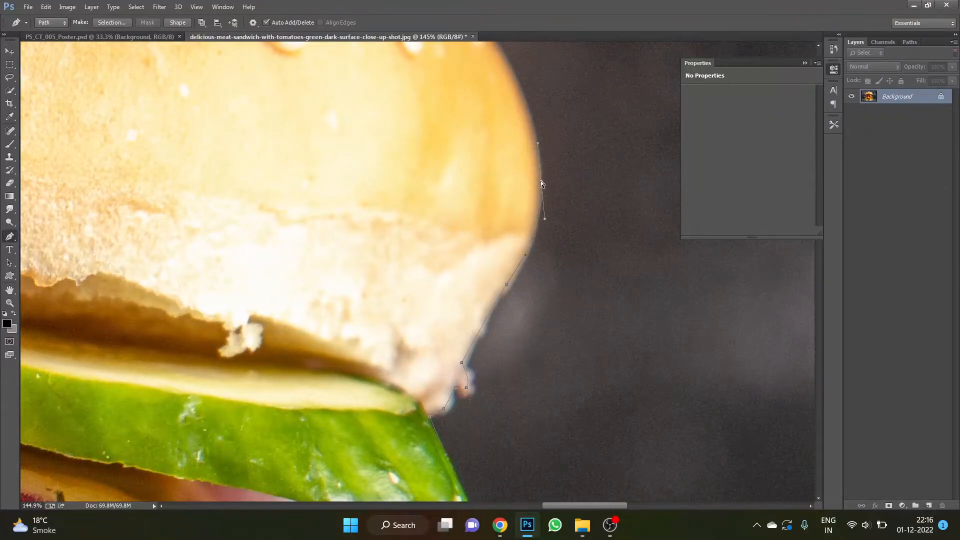
Trace the Pen path around the top bun's right curve onto its sesame-covered crown.
{"action": "left_click_drag", "start_coordinate": [543, 149], "coordinate": [538, 319]}
{"action": "left_click", "coordinate": [480, 215]}
{"action": "left_click_drag", "start_coordinate": [440, 170], "coordinate": [589, 325]}
{"action": "left_click", "coordinate": [589, 332]}
{"action": "left_click", "coordinate": [439, 234]}
{"action": "left_click_drag", "start_coordinate": [332, 195], "coordinate": [542, 309]}
{"action": "left_click_drag", "start_coordinate": [445, 290], "coordinate": [687, 354]}
{"action": "left_click", "coordinate": [711, 361]}
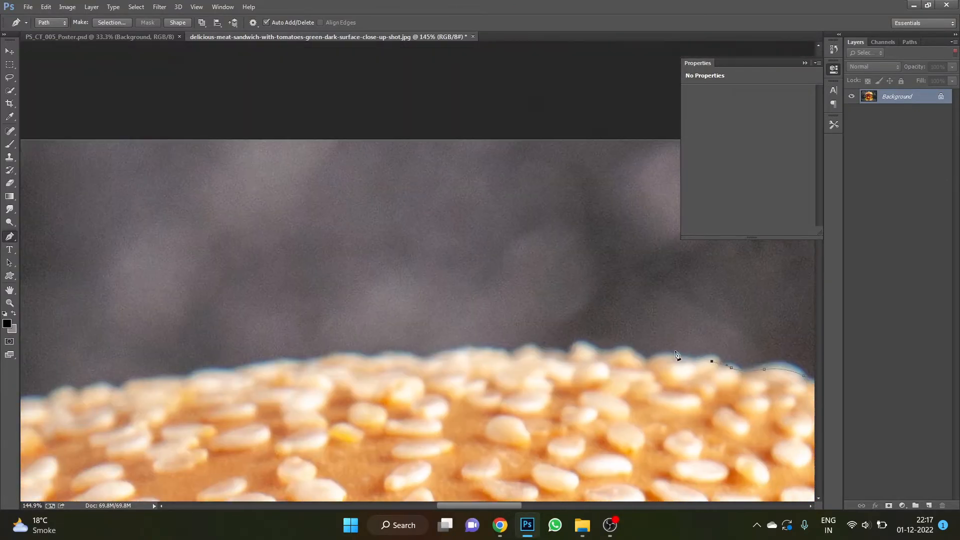
Continue the Pen path across the sesame crown and down the top bun's left side to the left cucumber slice.
{"action": "left_click", "coordinate": [534, 346]}
{"action": "left_click_drag", "start_coordinate": [400, 350], "coordinate": [565, 343]}
{"action": "left_click", "coordinate": [492, 272]}
{"action": "left_click_drag", "start_coordinate": [240, 390], "coordinate": [590, 150]}
{"action": "left_click_drag", "start_coordinate": [360, 425], "coordinate": [517, 143]}
{"action": "left_click_drag", "start_coordinate": [682, 270], "coordinate": [695, 270]}
{"action": "left_click_drag", "start_coordinate": [620, 285], "coordinate": [588, 289]}
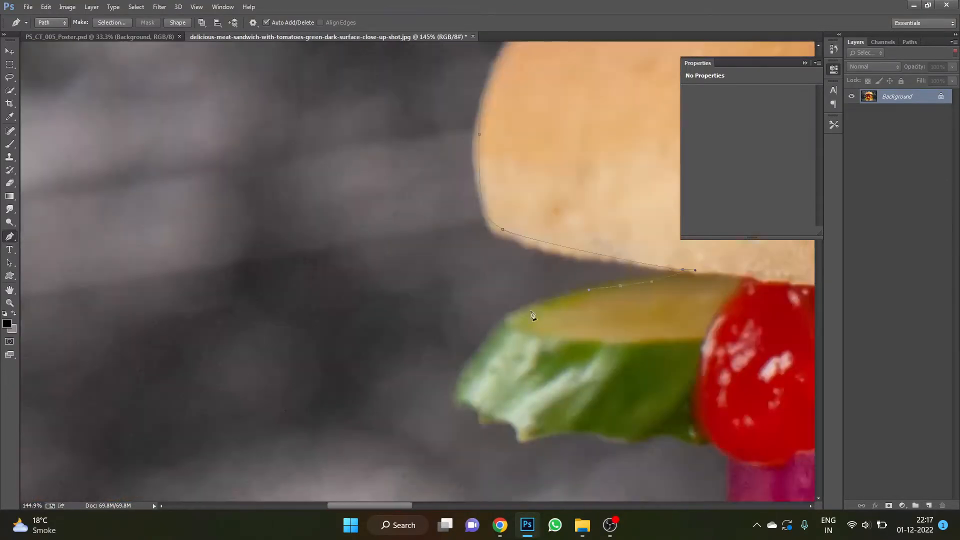
Trace the Pen path around the left cucumber slice and down past the upper patty to the middle lettuce leaf.
{"action": "left_click", "coordinate": [554, 434]}
{"action": "left_click_drag", "start_coordinate": [700, 430], "coordinate": [450, 206]}
{"action": "left_click", "coordinate": [486, 286]}
{"action": "left_click_drag", "start_coordinate": [348, 466], "coordinate": [435, 172]}
{"action": "left_click", "coordinate": [515, 318]}
{"action": "scroll", "coordinate": [515, 317], "scroll_direction": "up", "scroll_amount": 2}
{"action": "left_click", "coordinate": [456, 147]}
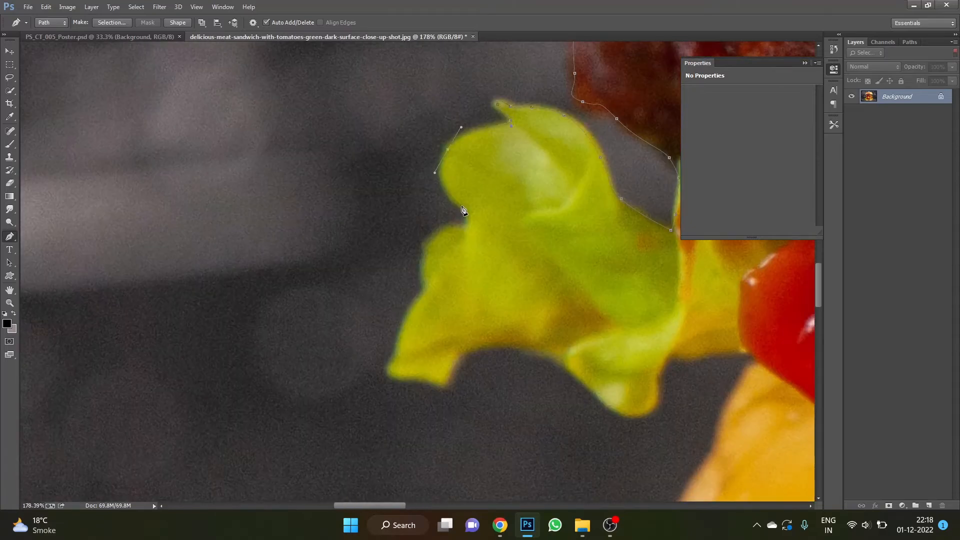
Continue the Pen path around the left middle lettuce leaf and down past the lower patty to the bottom lettuce.
{"action": "left_click", "coordinate": [425, 274]}
{"action": "left_click_drag", "start_coordinate": [448, 375], "coordinate": [449, 275]}
{"action": "left_click", "coordinate": [642, 315]}
{"action": "left_click_drag", "start_coordinate": [769, 292], "coordinate": [504, 208]}
{"action": "scroll", "coordinate": [503, 208], "scroll_direction": "down", "scroll_amount": 5}
{"action": "left_click_drag", "start_coordinate": [390, 387], "coordinate": [553, 167]}
{"action": "left_click", "coordinate": [485, 229]}
{"action": "left_click_drag", "start_coordinate": [410, 294], "coordinate": [547, 109]}
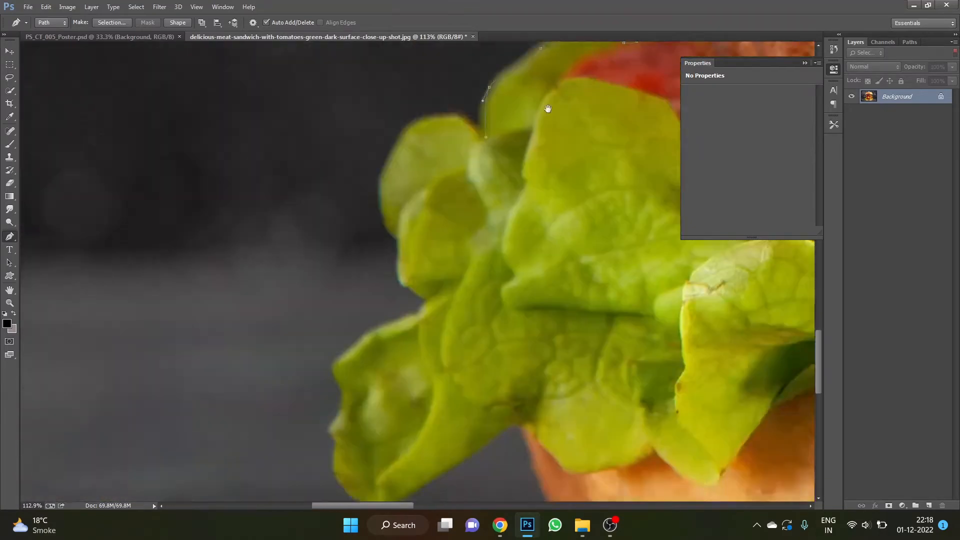
Trace the left side of the bottom lettuce and bottom bun, and close the Pen path at its starting point.
{"action": "left_click", "coordinate": [462, 117]}
{"action": "left_click_drag", "start_coordinate": [427, 315], "coordinate": [517, 178]}
{"action": "left_click", "coordinate": [428, 232]}
{"action": "left_click_drag", "start_coordinate": [426, 284], "coordinate": [431, 202]}
{"action": "left_click", "coordinate": [484, 284]}
{"action": "left_click_drag", "start_coordinate": [632, 266], "coordinate": [532, 203]}
{"action": "left_click", "coordinate": [545, 229]}
{"action": "left_click_drag", "start_coordinate": [568, 267], "coordinate": [565, 282]}
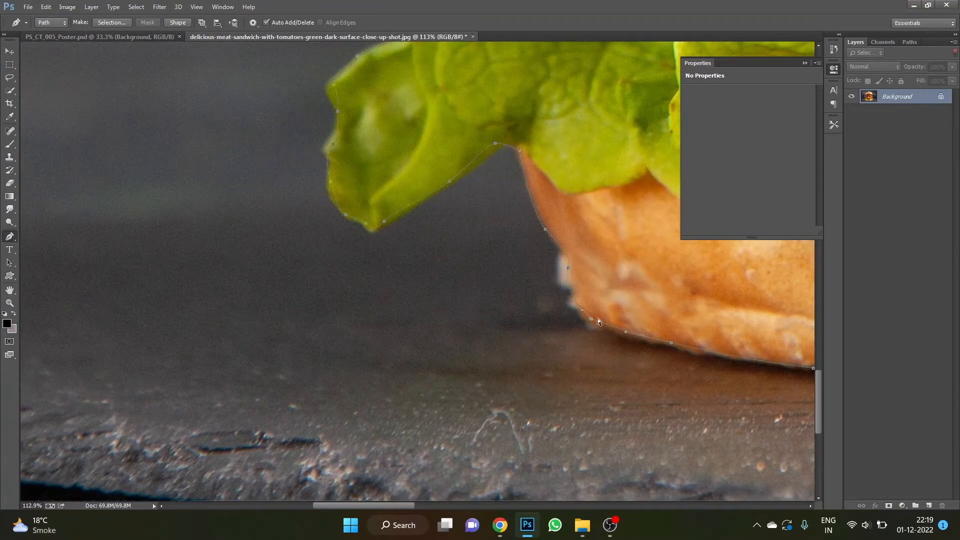
Turn the burger path into a selection and copy the selected burger to a new layer.
{"action": "key", "text": "ctrl+Return"}
{"action": "left_click", "coordinate": [805, 63]}
{"action": "scroll", "coordinate": [417, 299], "scroll_direction": "down", "scroll_amount": 10}
{"action": "key", "text": "ctrl+j"}
Convert the cut-out burger layer to a smart object and copy it into PS_CT_005_Poster.psd.
{"action": "right_click", "coordinate": [894, 102]}
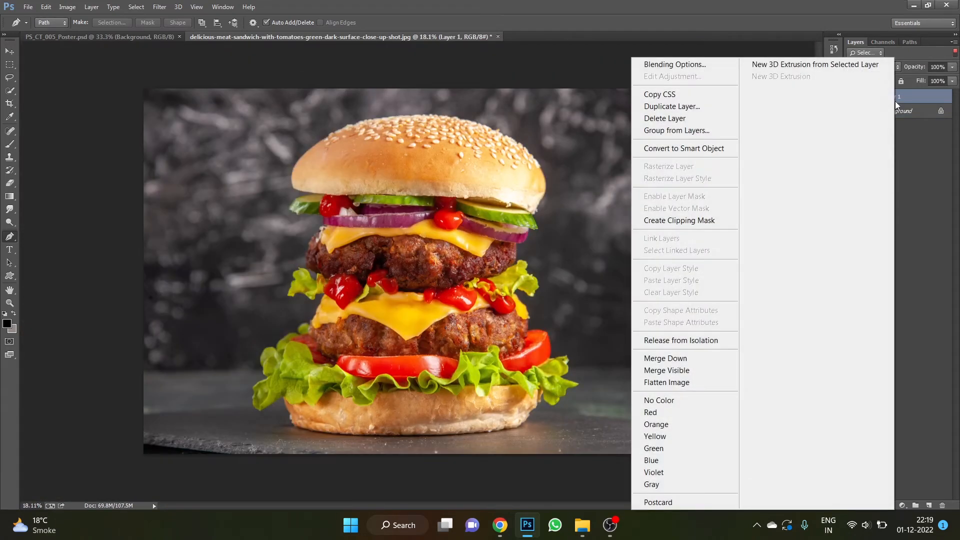
{"action": "left_click", "coordinate": [677, 148]}
{"action": "key", "text": "v"}
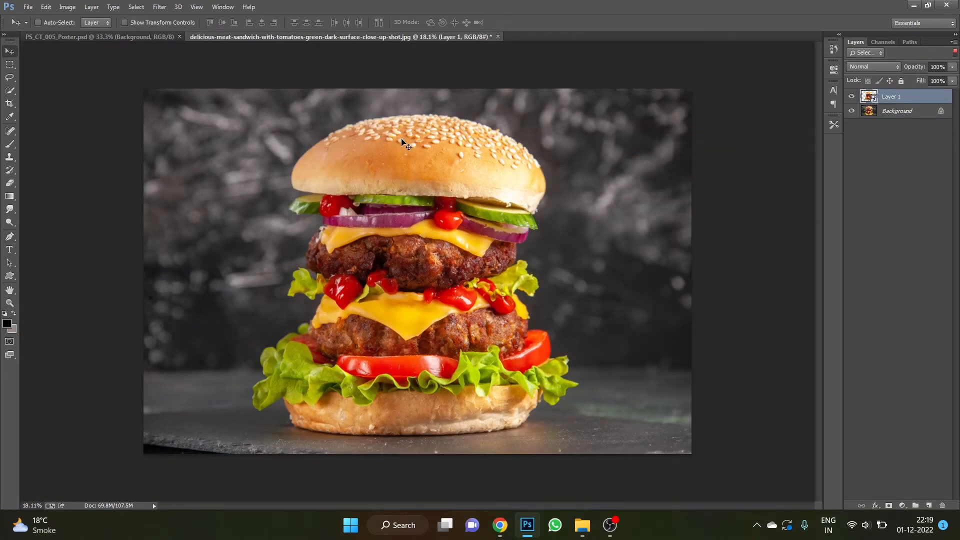
{"action": "left_click_drag", "start_coordinate": [403, 143], "coordinate": [556, 268]}
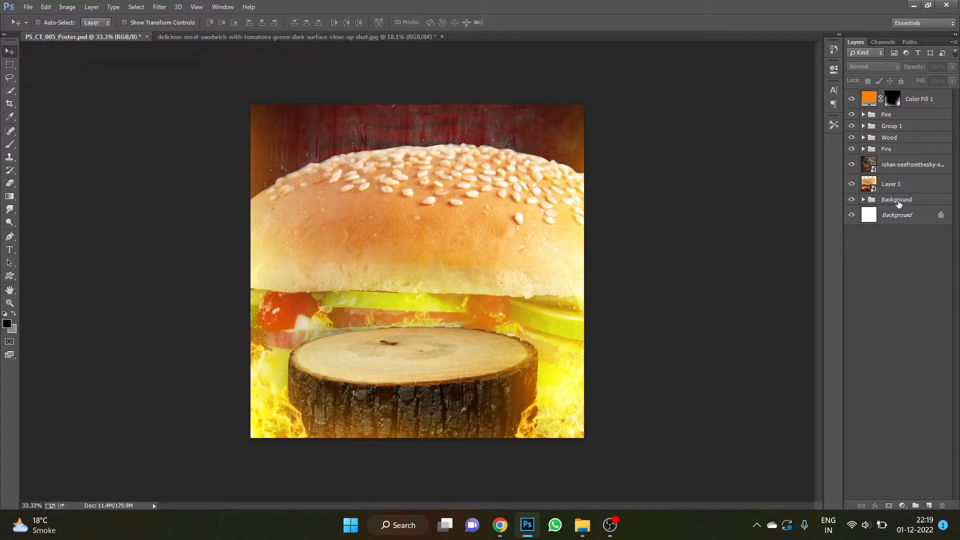
Move the burger layer to the top of the layer stack and scale the burger to 18.14%.
{"action": "left_click", "coordinate": [918, 181]}
{"action": "left_click_drag", "start_coordinate": [904, 183], "coordinate": [894, 92]}
{"action": "key", "text": "ctrl+t"}
{"action": "left_click_drag", "start_coordinate": [735, 141], "coordinate": [528, 306]}
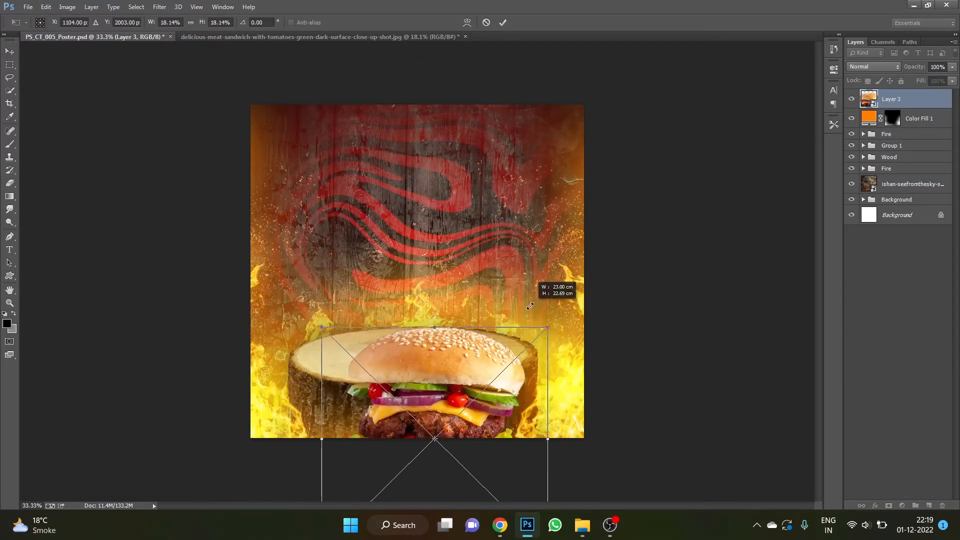
Move the burger onto the log podium and shrink it further so the bottom bun rests on the wood surface.
{"action": "left_click_drag", "start_coordinate": [492, 372], "coordinate": [478, 201]}
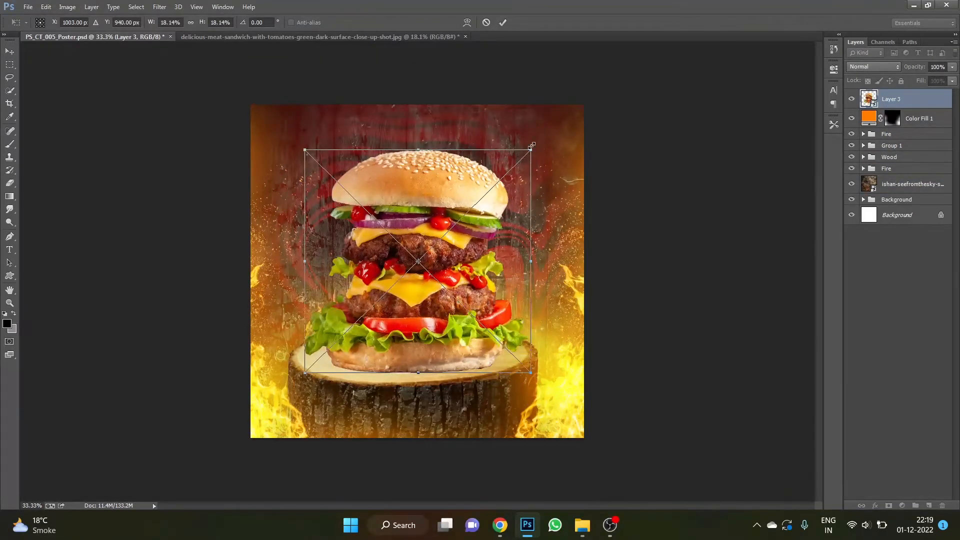
{"action": "left_click_drag", "start_coordinate": [531, 147], "coordinate": [496, 228]}
{"action": "key", "text": "Return"}
{"action": "scroll", "coordinate": [469, 345], "scroll_direction": "up", "scroll_amount": 2}
{"action": "mouse_move", "coordinate": [458, 366]}
{"action": "left_mouse_down"}
{"action": "mouse_move", "coordinate": [475, 335]}
{"action": "mouse_move", "coordinate": [449, 356]}
{"action": "left_mouse_up"}
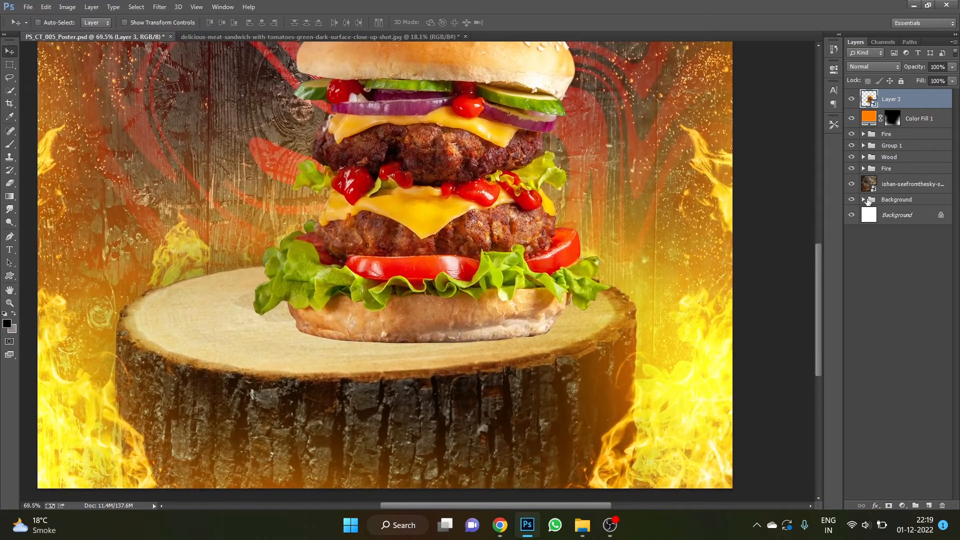
Add an empty layer directly above Color Fill 1 and flatten the soft 1100 px brush tip into a thin horizontal ellipse.
{"action": "left_click", "coordinate": [903, 122]}
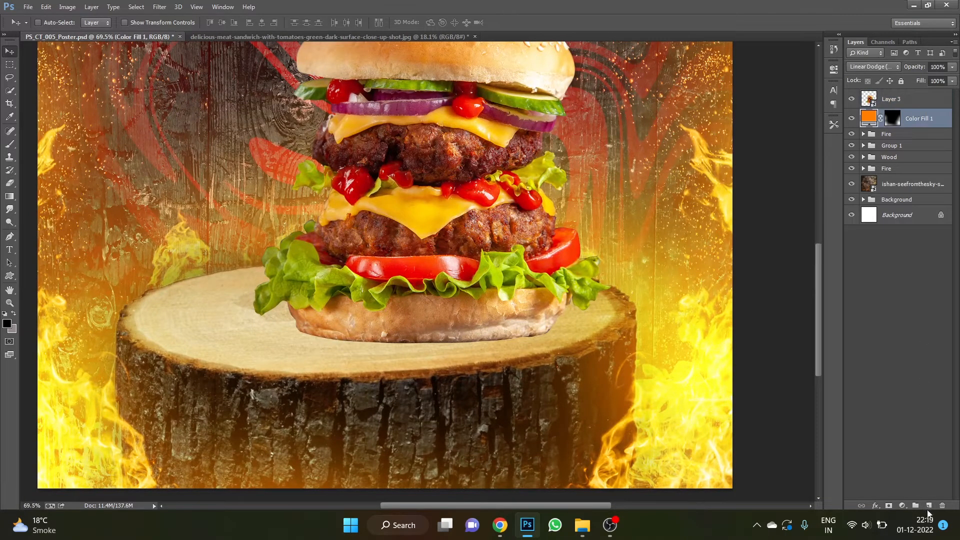
{"action": "left_click", "coordinate": [927, 505]}
{"action": "key", "text": "b"}
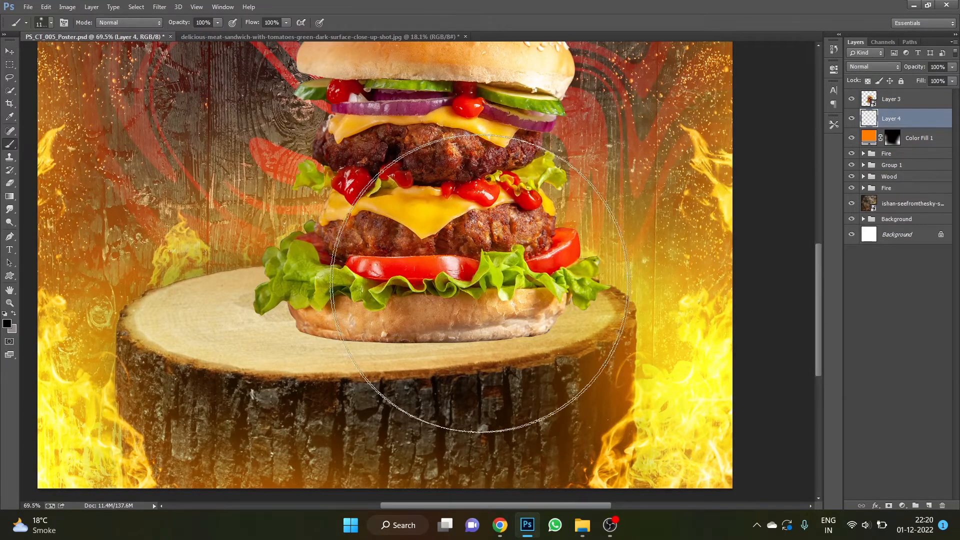
{"action": "right_click", "coordinate": [433, 270]}
{"action": "left_click_drag", "start_coordinate": [452, 307], "coordinate": [455, 297]}
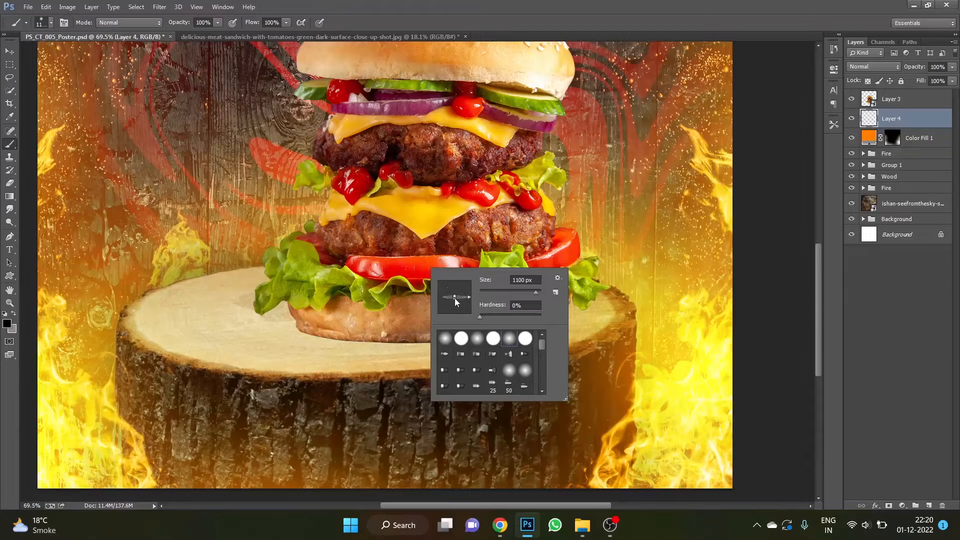
{"action": "key", "text": "Return"}
Paint a soft black contact shadow beneath the burger on the log, reducing the flattened brush from 1100 px to 400 px.
{"action": "left_click_drag", "start_coordinate": [416, 340], "coordinate": [434, 335]}
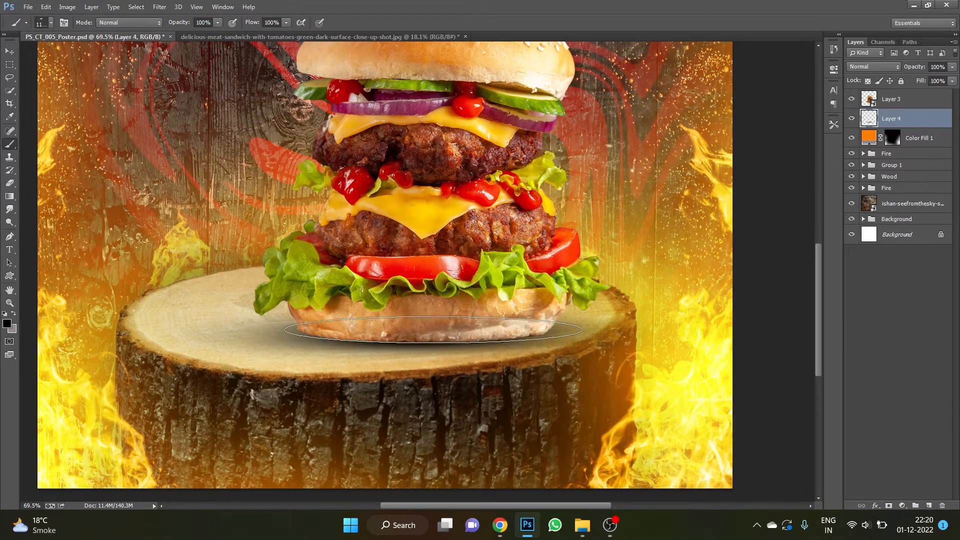
{"action": "key", "text": "bracketleft"}
{"action": "key", "text": "bracketleft"}
{"action": "key", "text": "bracketleft"}
{"action": "key", "text": "bracketleft"}
{"action": "key", "text": "bracketleft"}
{"action": "key", "text": "bracketleft"}
{"action": "key", "text": "bracketleft"}
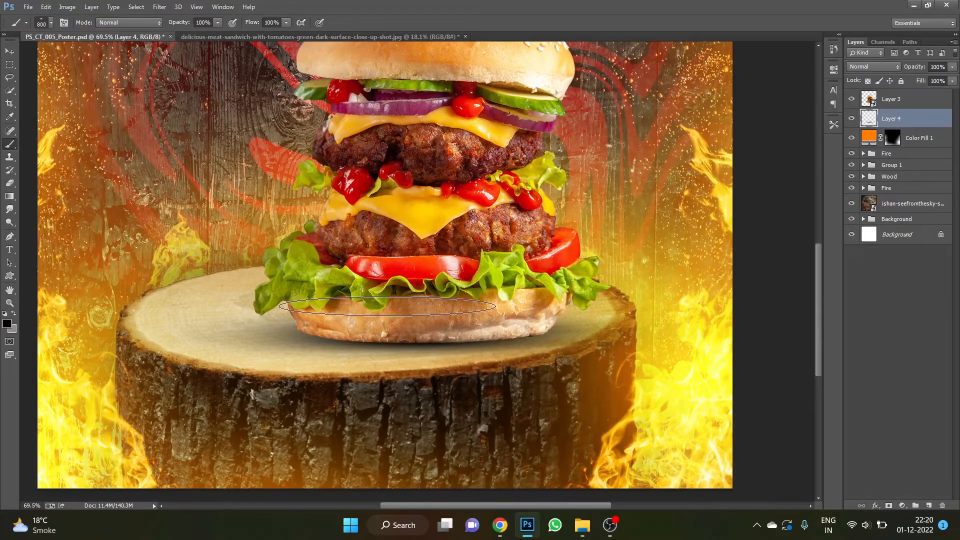
{"action": "left_click_drag", "start_coordinate": [380, 338], "coordinate": [478, 336]}
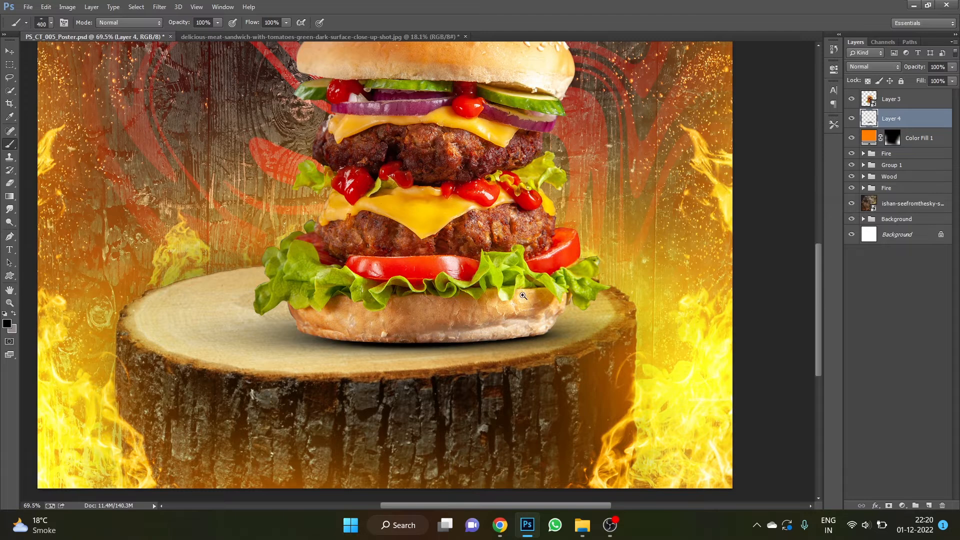
{"action": "scroll", "coordinate": [486, 336], "scroll_direction": "down", "scroll_amount": 3}
{"action": "scroll", "coordinate": [430, 412], "scroll_direction": "up", "scroll_amount": 1}
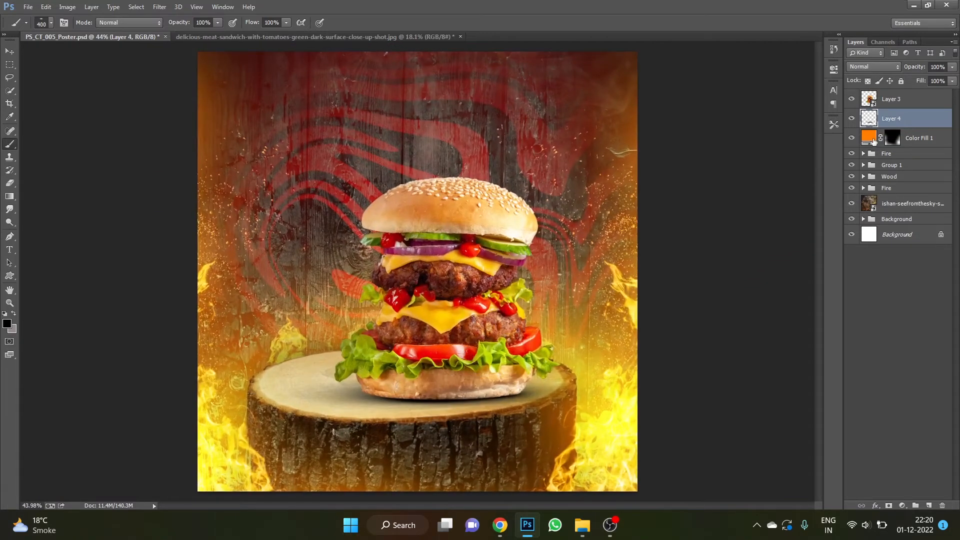
Soften the contact shadow on Layer 4 with a Gaussian Blur of 7.2 pixels radius.
{"action": "key", "text": "v"}
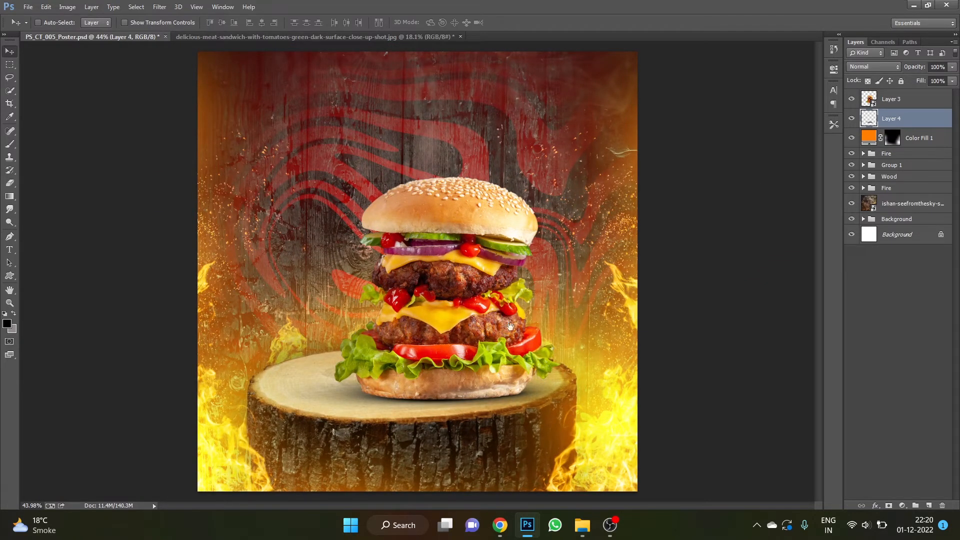
{"action": "scroll", "coordinate": [427, 423], "scroll_direction": "up", "scroll_amount": 1}
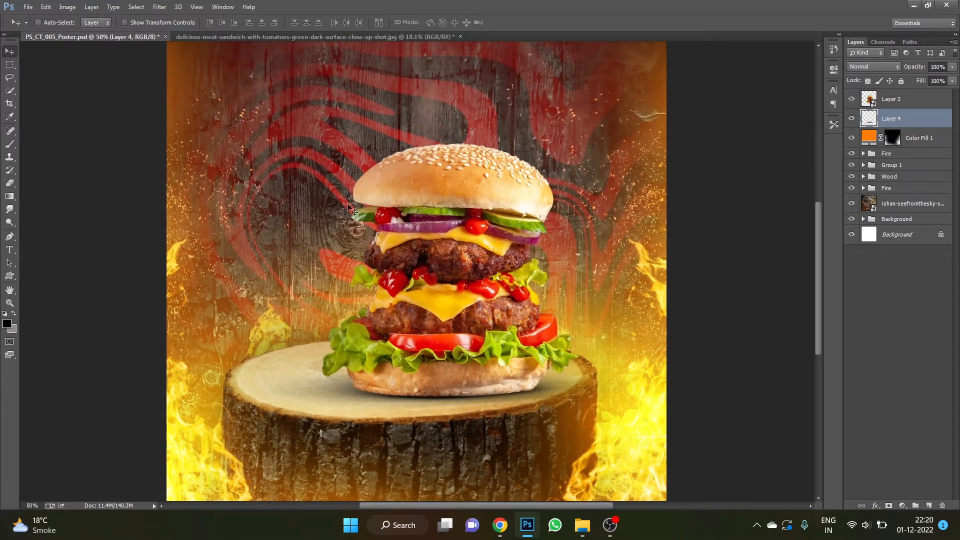
{"action": "left_click", "coordinate": [159, 7]}
{"action": "mouse_move", "coordinate": [200, 144]}
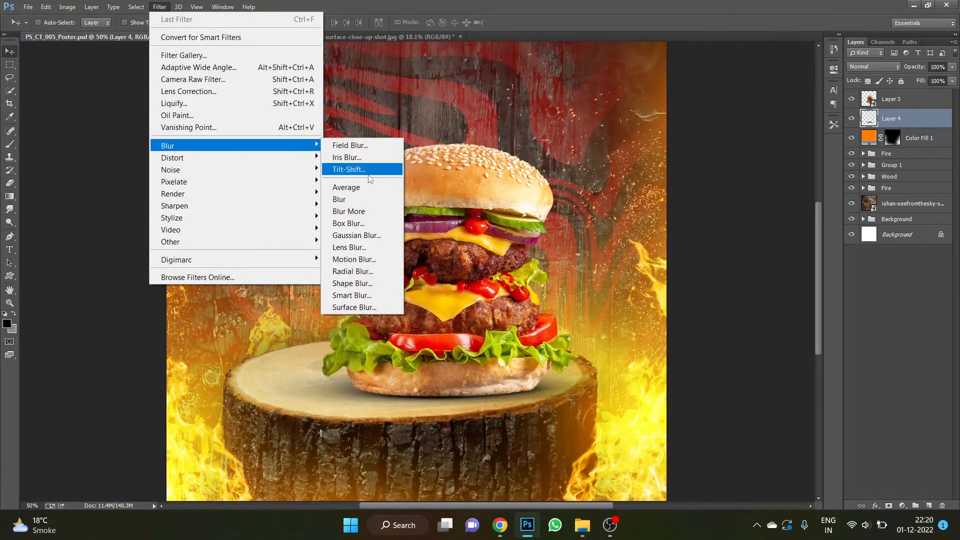
{"action": "left_click", "coordinate": [360, 235]}
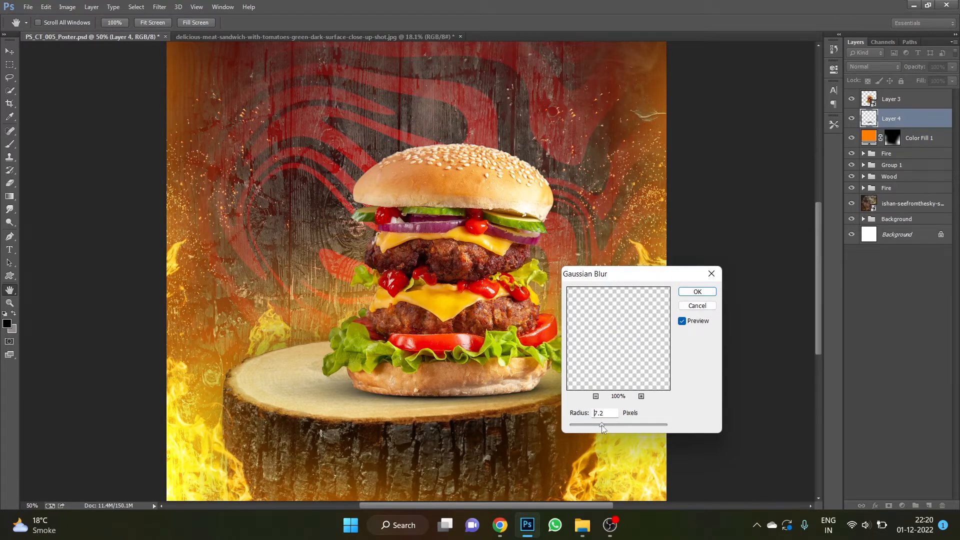
{"action": "left_click", "coordinate": [697, 291]}
Add a Levels adjustment above the burger layer, set its midtones to 0.69, and clip it to the burger.
{"action": "key", "text": "v"}
{"action": "left_click_drag", "start_coordinate": [548, 193], "coordinate": [546, 203]}
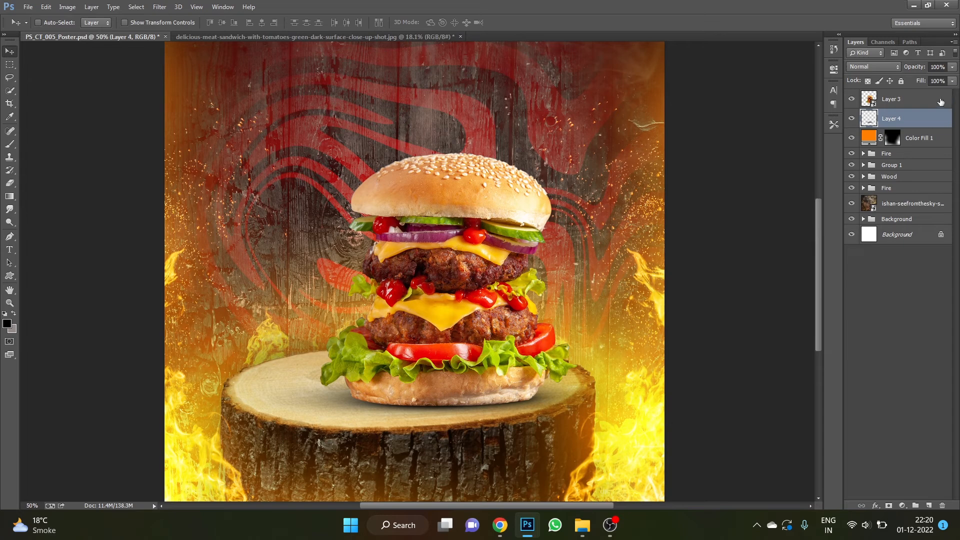
{"action": "left_click", "coordinate": [940, 102]}
{"action": "left_click", "coordinate": [902, 506]}
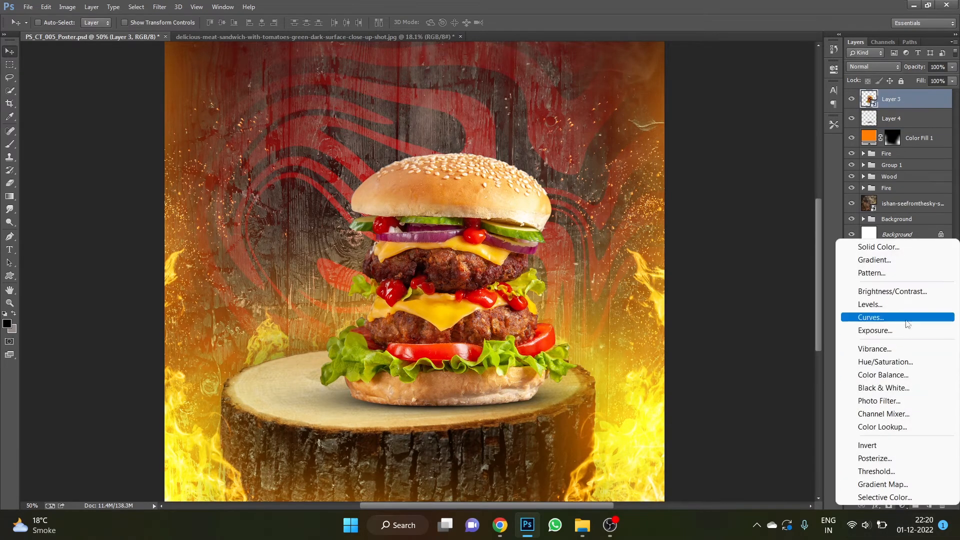
{"action": "left_click", "coordinate": [901, 305]}
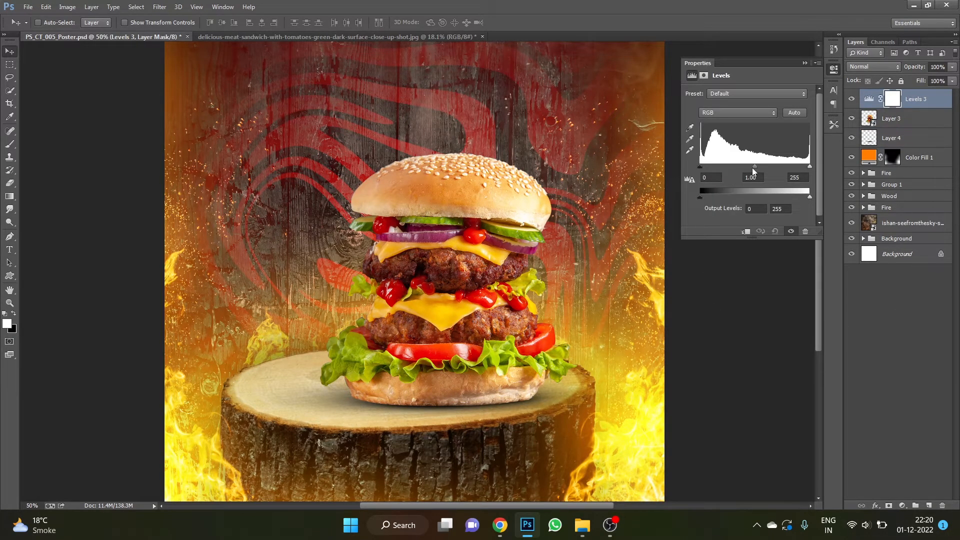
{"action": "left_click_drag", "start_coordinate": [753, 168], "coordinate": [768, 169]}
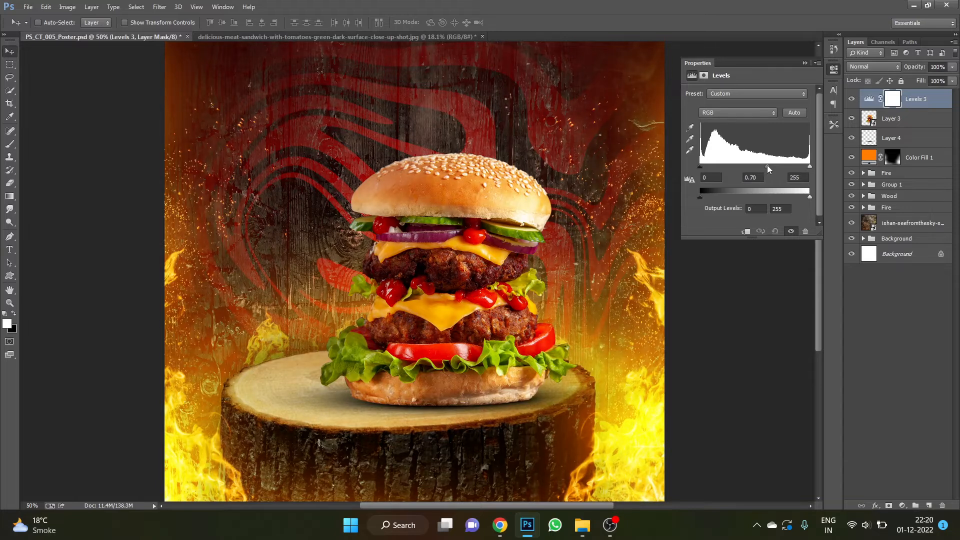
{"action": "left_click", "coordinate": [887, 108], "text": "alt"}
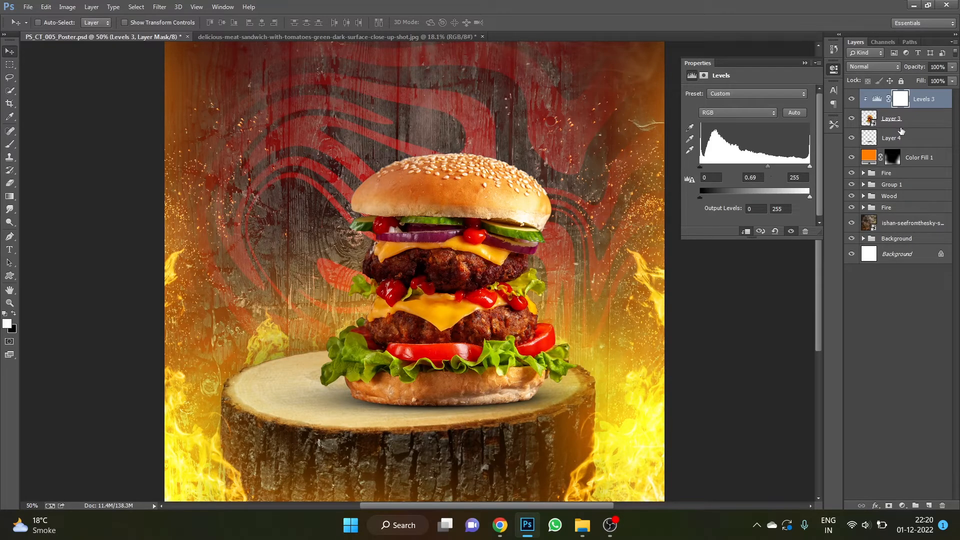
Group the Levels adjustment, burger layer and shadow layer, and name the group Burger.
{"action": "left_click", "coordinate": [900, 138], "text": "shift"}
{"action": "key", "text": "ctrl+g"}
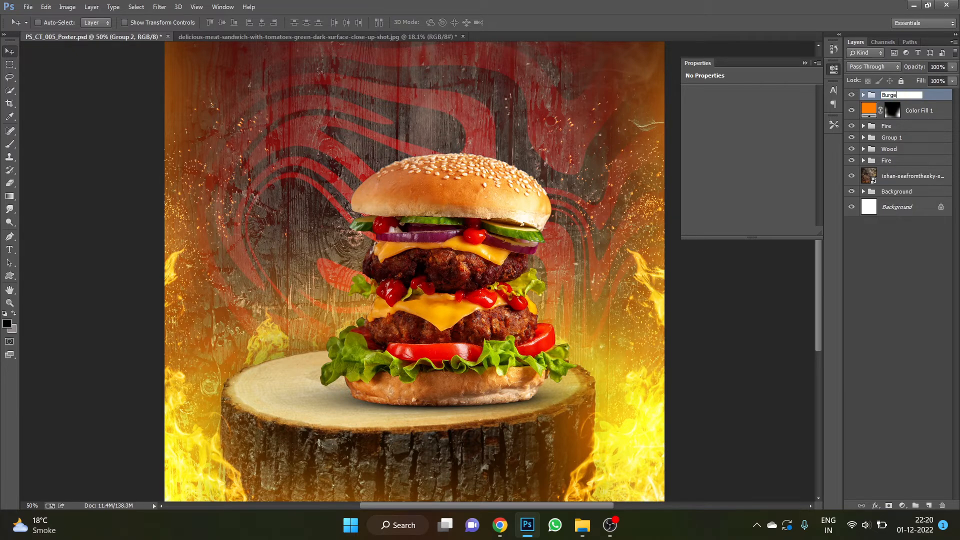
{"action": "key", "text": "Return"}
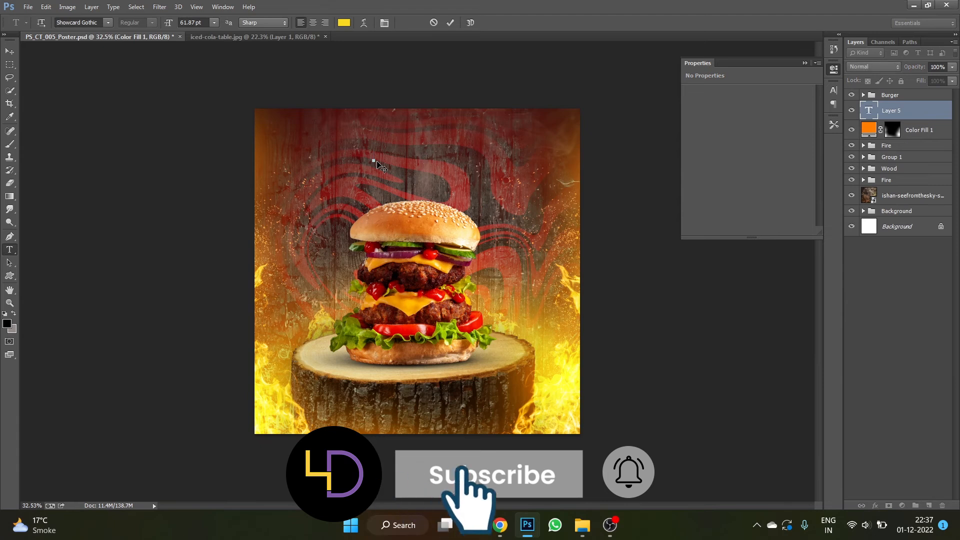
Add the title text JUMBO in Showcard Gothic above the burger.
{"action": "type", "text": "JU"}
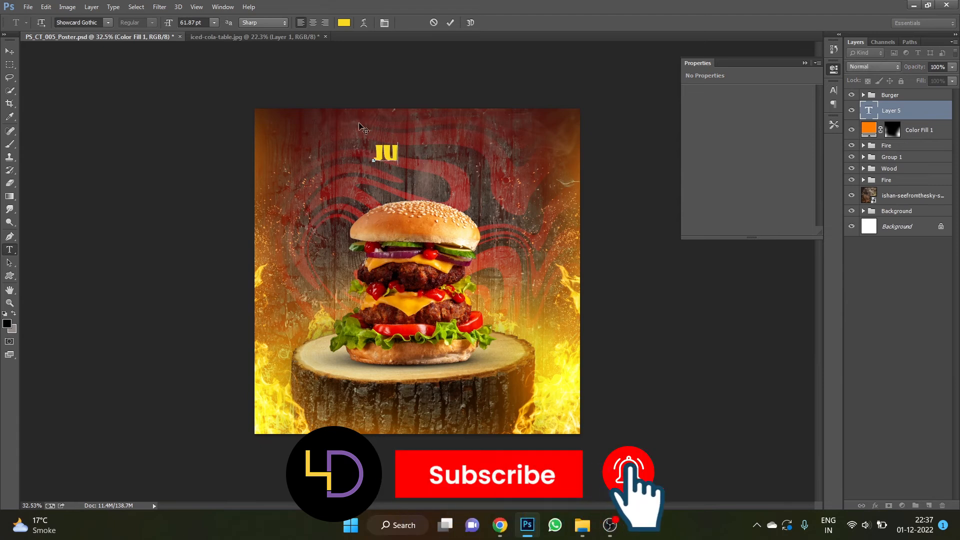
{"action": "type", "text": "MBO"}
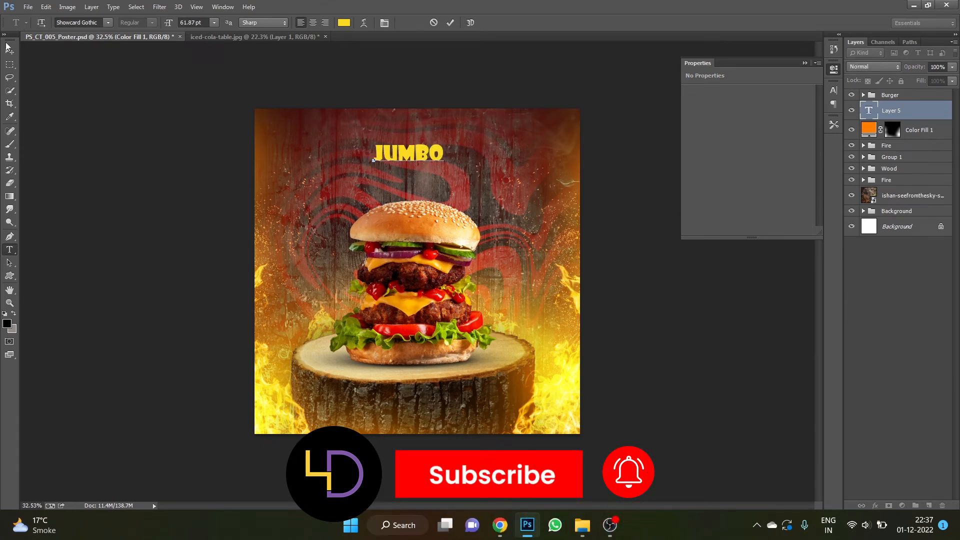
{"action": "left_click", "coordinate": [9, 49]}
Recolor the whole JUMBO title to white (ffffff).
{"action": "key", "text": "t"}
{"action": "left_click", "coordinate": [440, 156]}
{"action": "key", "text": "ctrl+a"}
{"action": "left_click", "coordinate": [344, 25]}
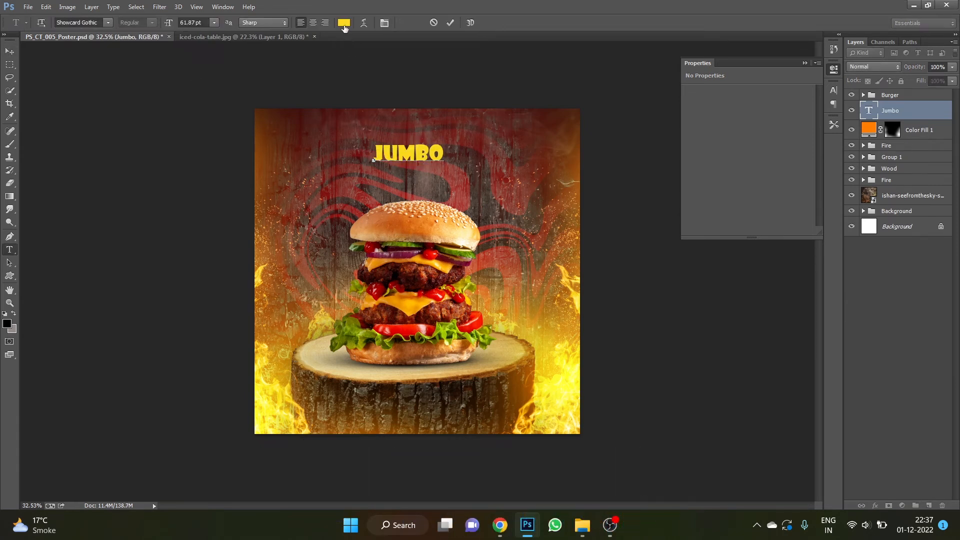
{"action": "type", "text": "ffffff"}
{"action": "key", "text": "Return"}
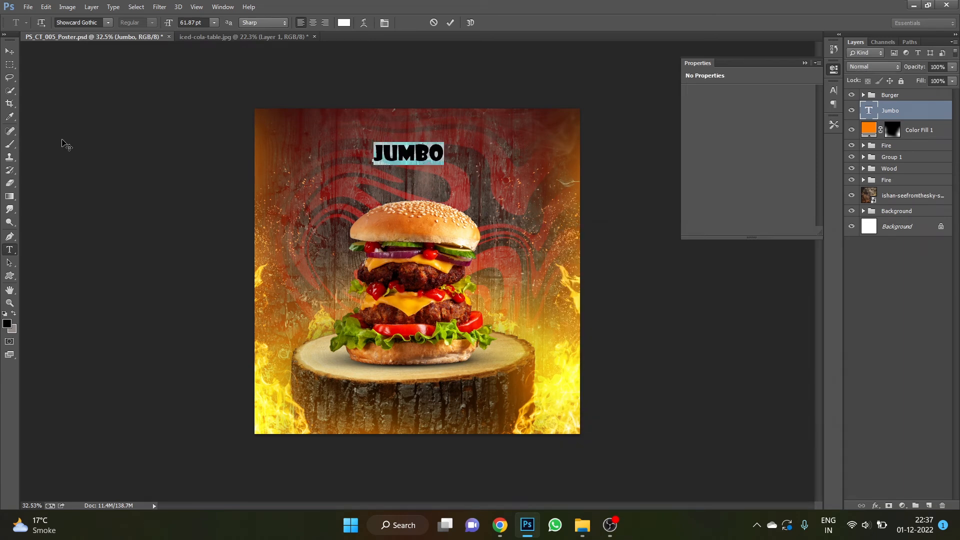
Set the JUMBO title's font size to 120 pt and center it above the burger near the poster's upper edge.
{"action": "scroll", "coordinate": [185, 24], "scroll_direction": "up", "scroll_amount": 20}
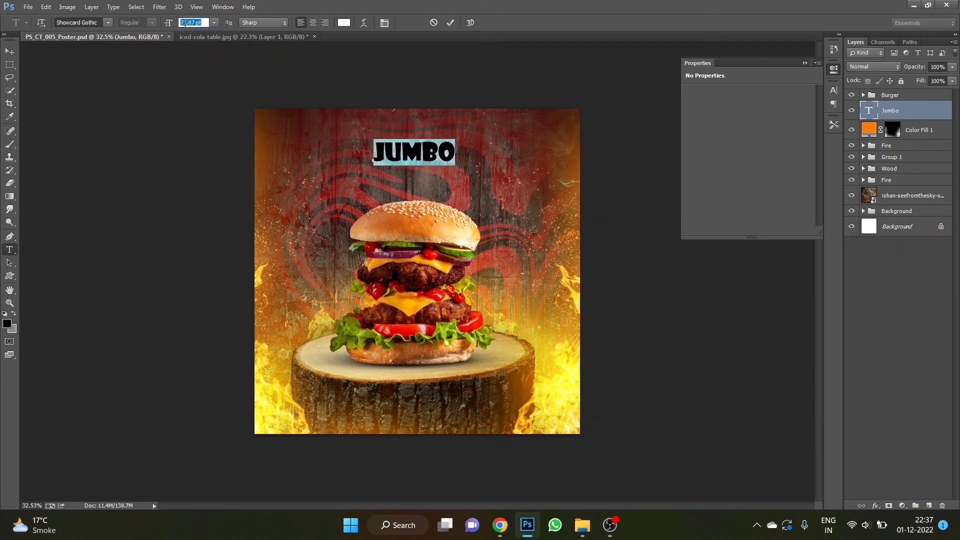
{"action": "left_click_drag", "start_coordinate": [195, 23], "coordinate": [182, 23]}
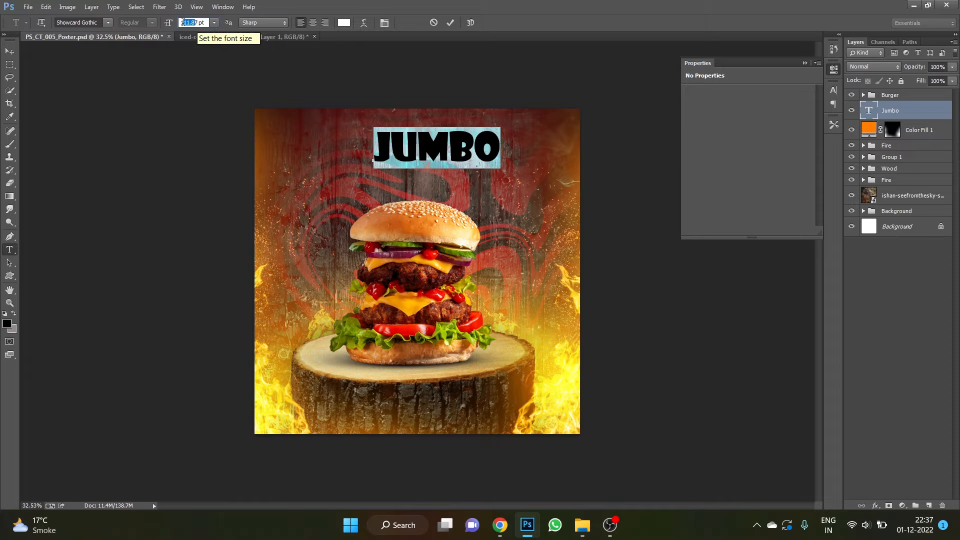
{"action": "type", "text": "120"}
{"action": "key", "text": "Return"}
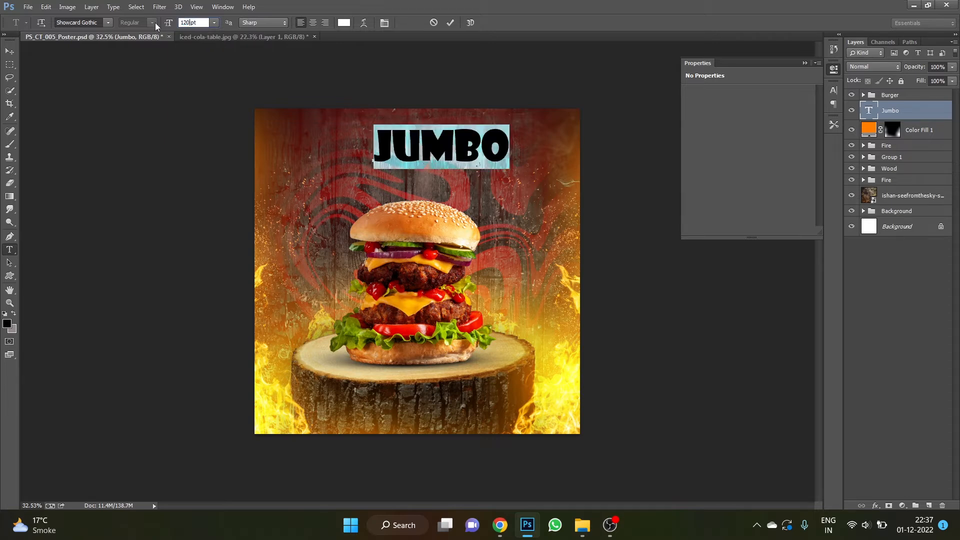
{"action": "left_click", "coordinate": [9, 51]}
{"action": "left_click_drag", "start_coordinate": [430, 143], "coordinate": [408, 137]}
Duplicate the Jumbo text layer and scale the copy to 106.39%.
{"action": "key", "text": "t"}
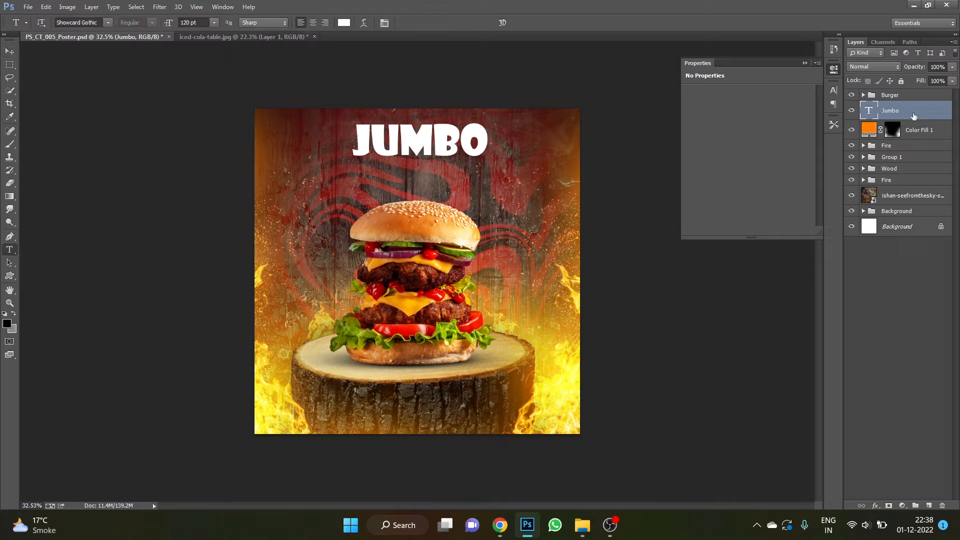
{"action": "right_click", "coordinate": [913, 116]}
{"action": "left_click", "coordinate": [690, 100]}
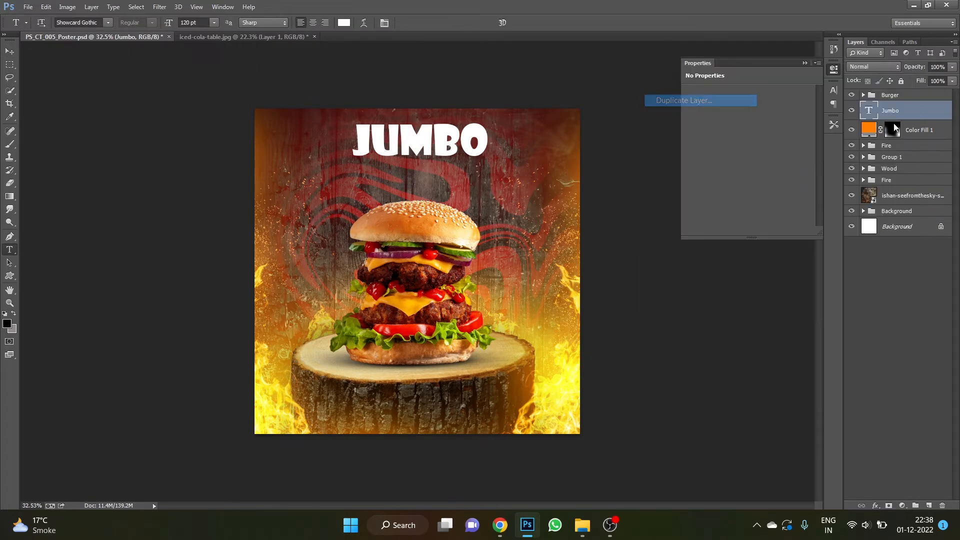
{"action": "left_click", "coordinate": [561, 165]}
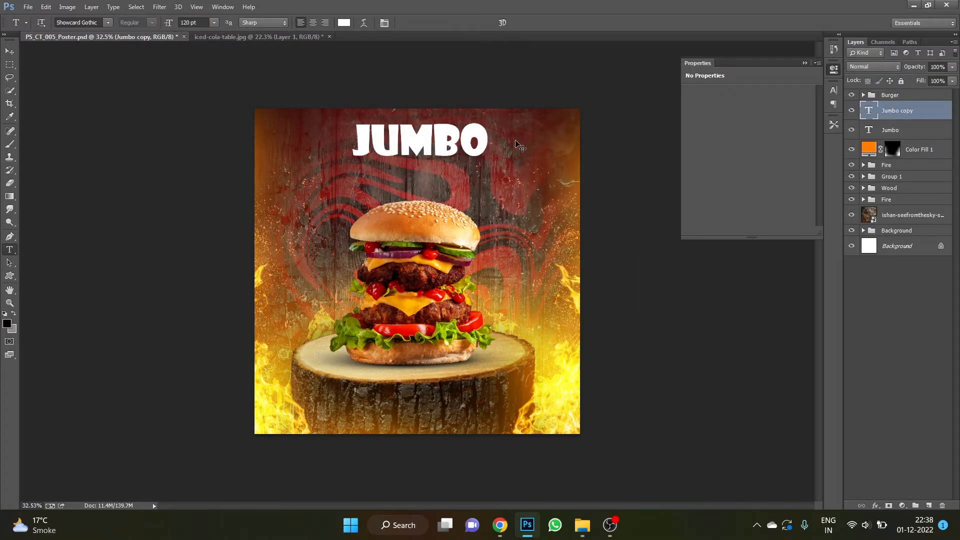
{"action": "key", "text": "ctrl+t"}
{"action": "left_click_drag", "start_coordinate": [489, 112], "coordinate": [493, 110]}
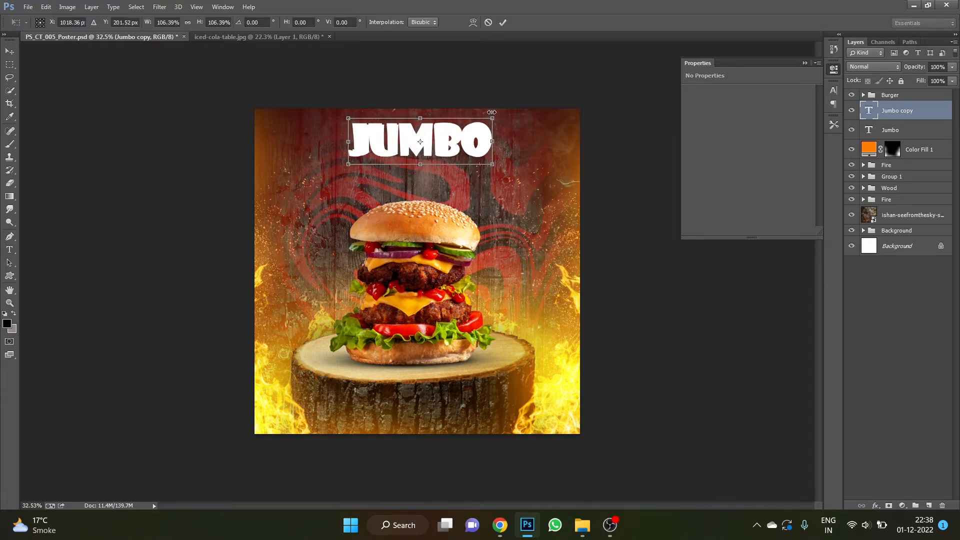
{"action": "key", "text": "Return"}
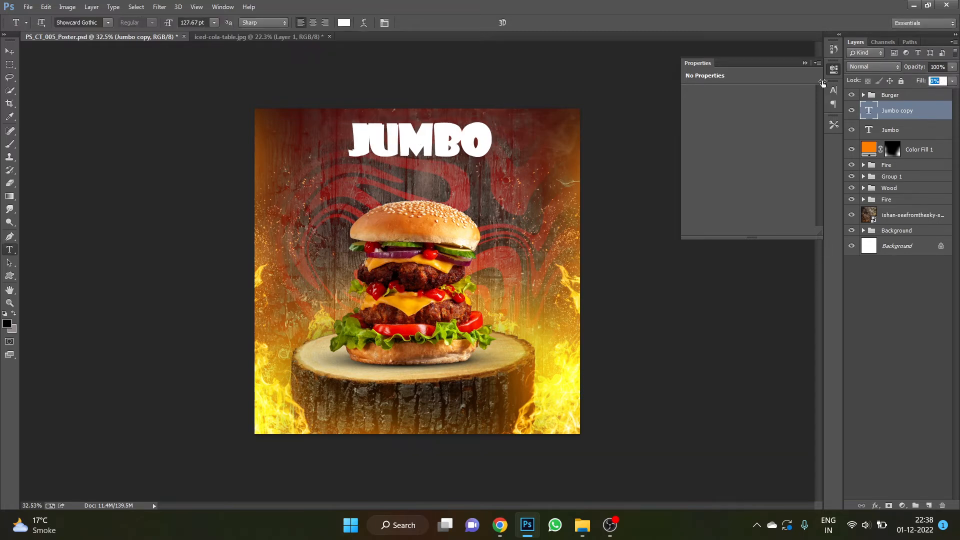
Set the Jumbo copy layer's fill to 0% and give it an outside stroke in yellow sampled from the flames.
{"action": "key", "text": "Return"}
{"action": "left_click", "coordinate": [875, 506]}
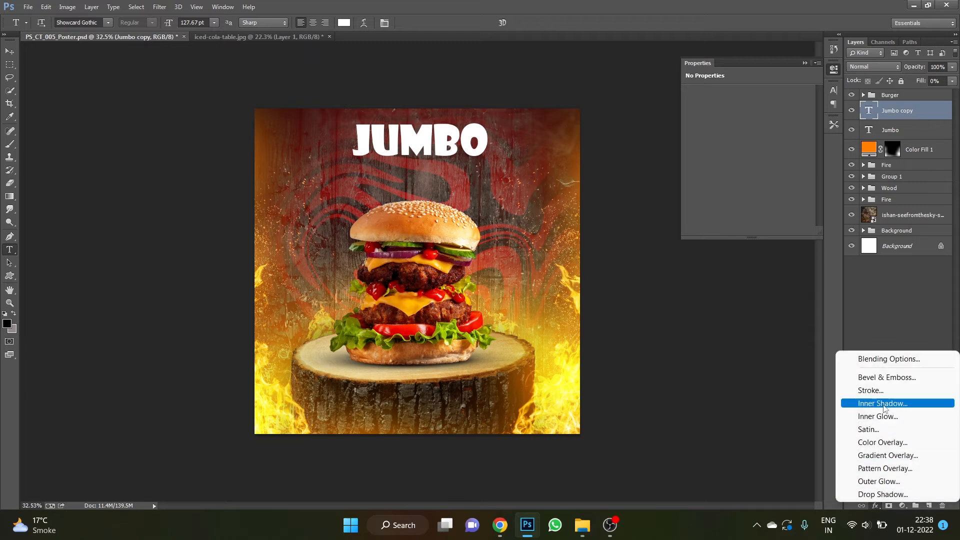
{"action": "left_click", "coordinate": [880, 391]}
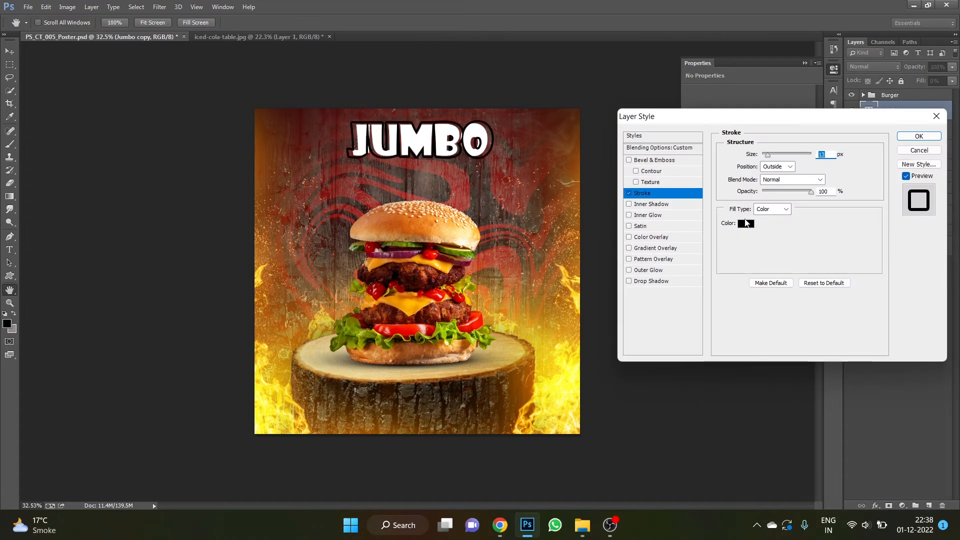
{"action": "left_click", "coordinate": [745, 224]}
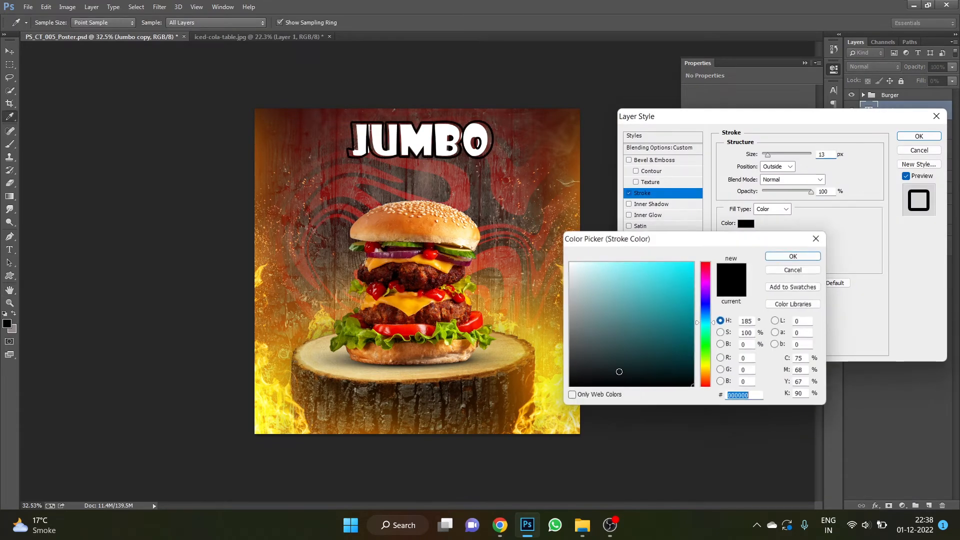
{"action": "left_click", "coordinate": [553, 388]}
{"action": "left_click", "coordinate": [797, 255]}
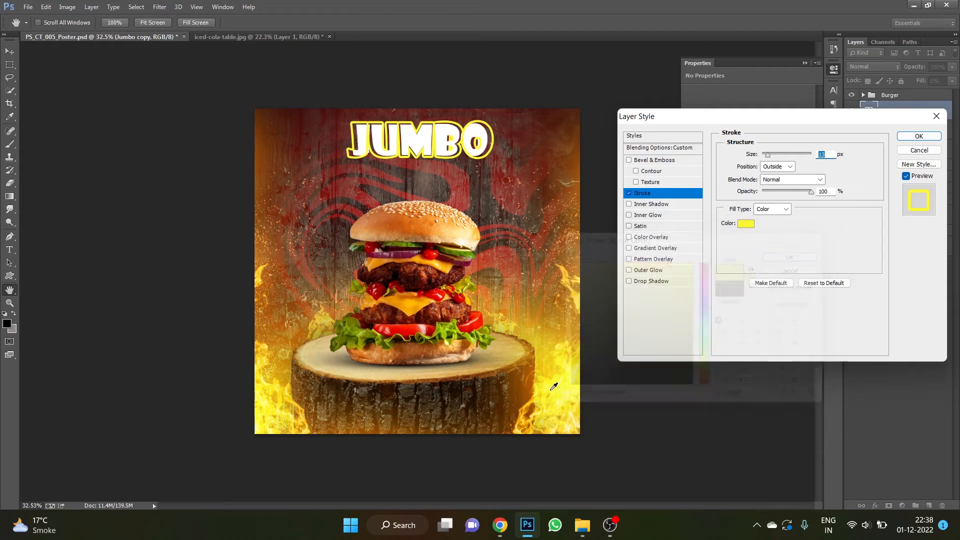
Change the Jumbo copy's stroke color to orange ff9d1e and set its size to 7 px.
{"action": "left_click", "coordinate": [744, 224]}
{"action": "left_click_drag", "start_coordinate": [667, 275], "coordinate": [673, 277]}
{"action": "left_click_drag", "start_coordinate": [705, 367], "coordinate": [707, 375]}
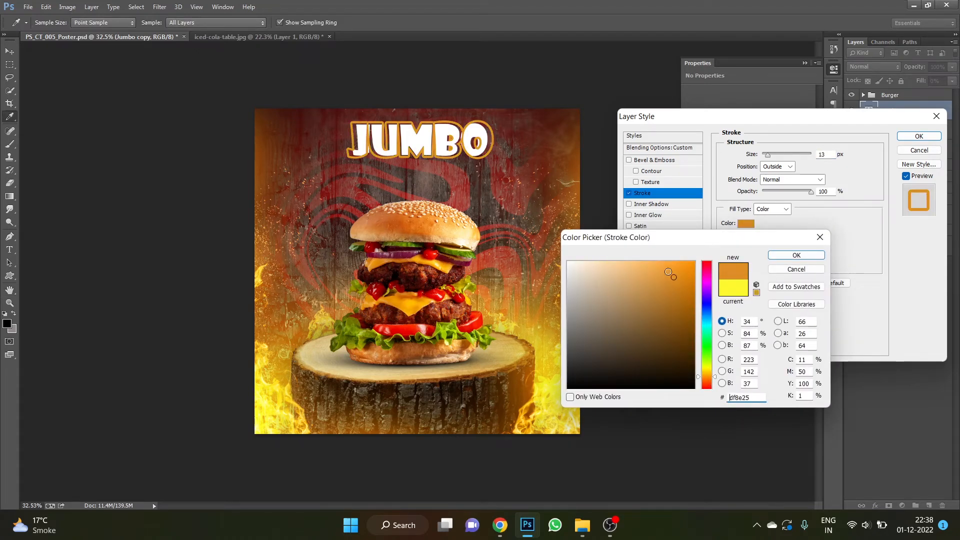
{"action": "left_click", "coordinate": [679, 262]}
{"action": "left_click", "coordinate": [796, 255]}
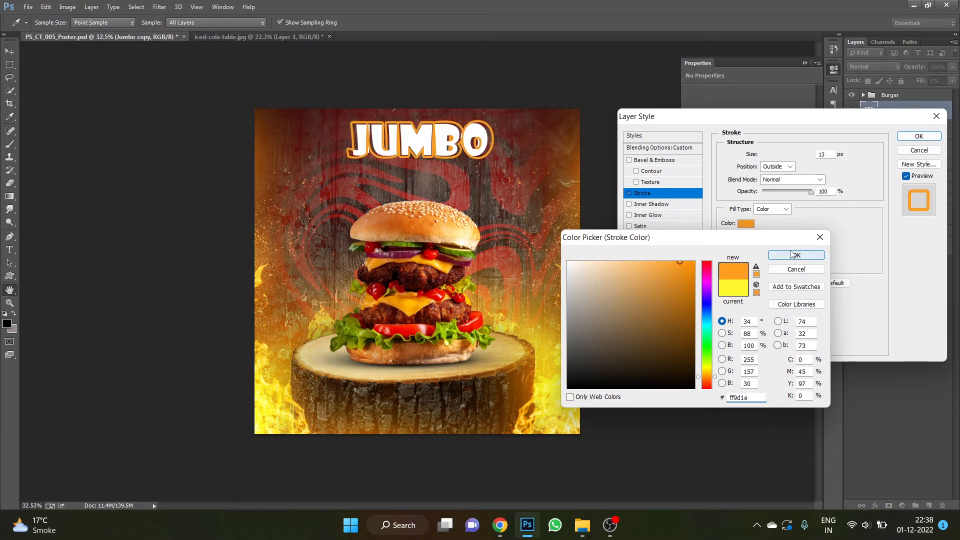
{"action": "left_click_drag", "start_coordinate": [769, 156], "coordinate": [767, 157]}
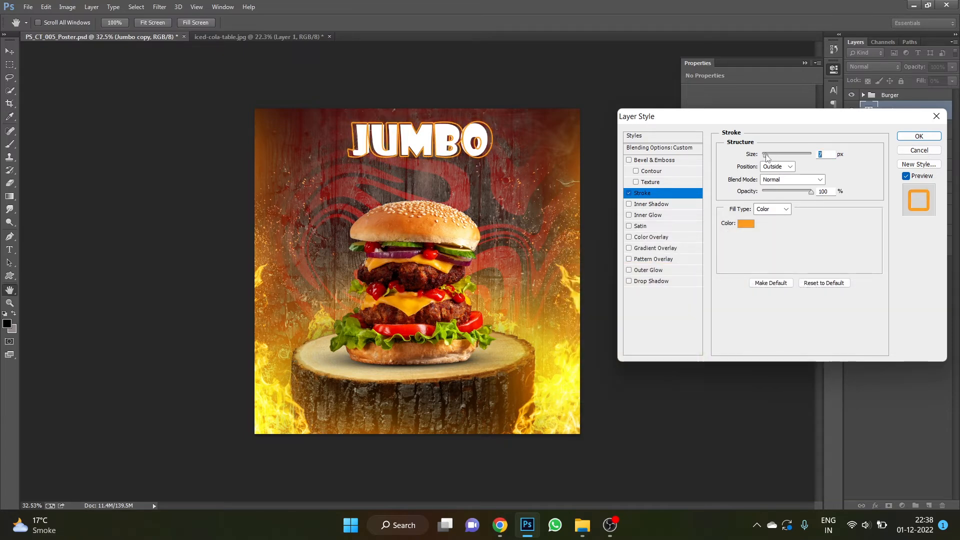
{"action": "left_click", "coordinate": [906, 136]}
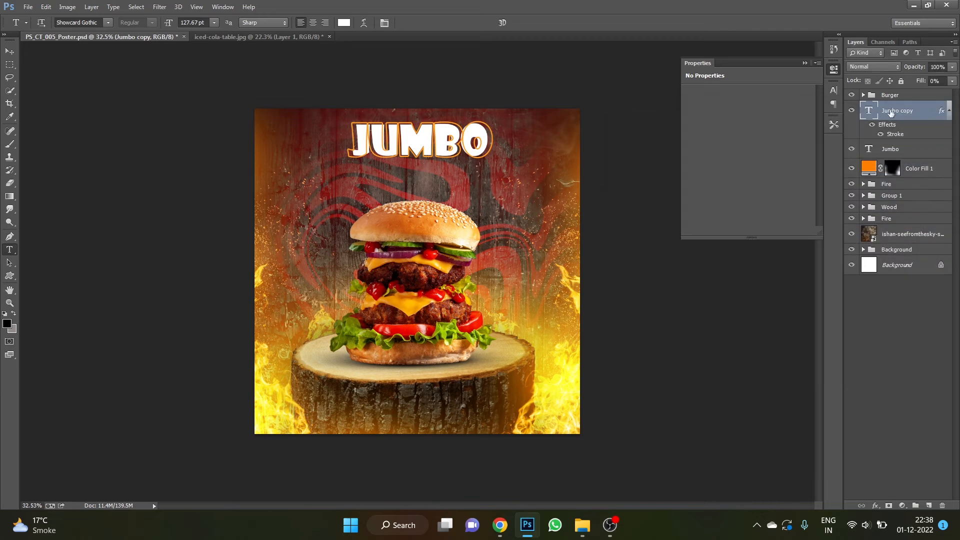
Move the outlined Jumbo copy layer directly below the white Jumbo text layer.
{"action": "key", "text": "v"}
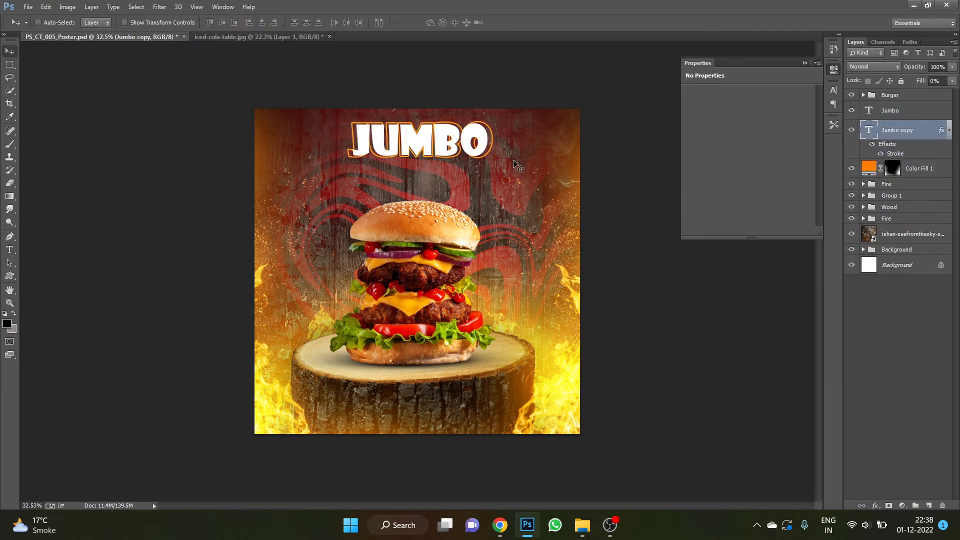
{"action": "scroll", "coordinate": [467, 145], "scroll_direction": "up", "scroll_amount": 2}
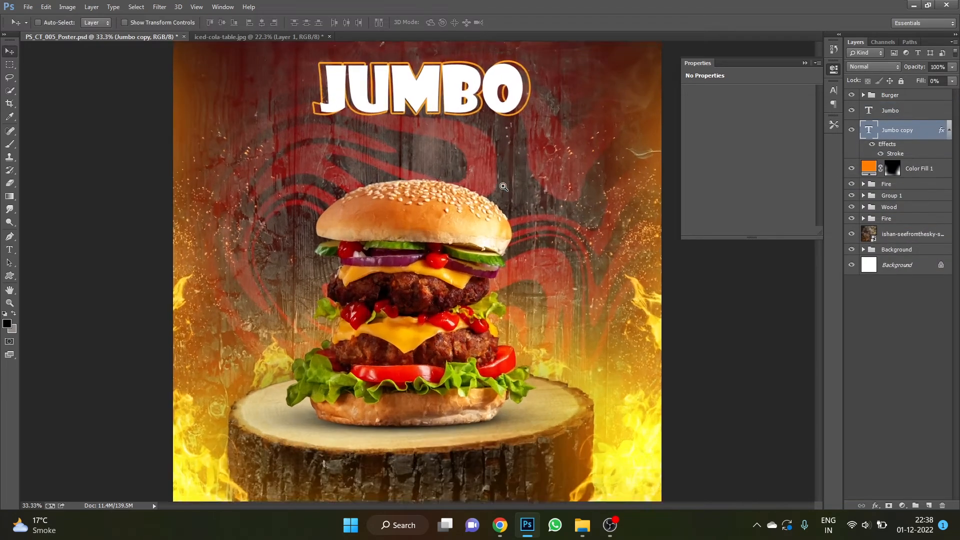
{"action": "scroll", "coordinate": [445, 156], "scroll_direction": "up", "scroll_amount": 1}
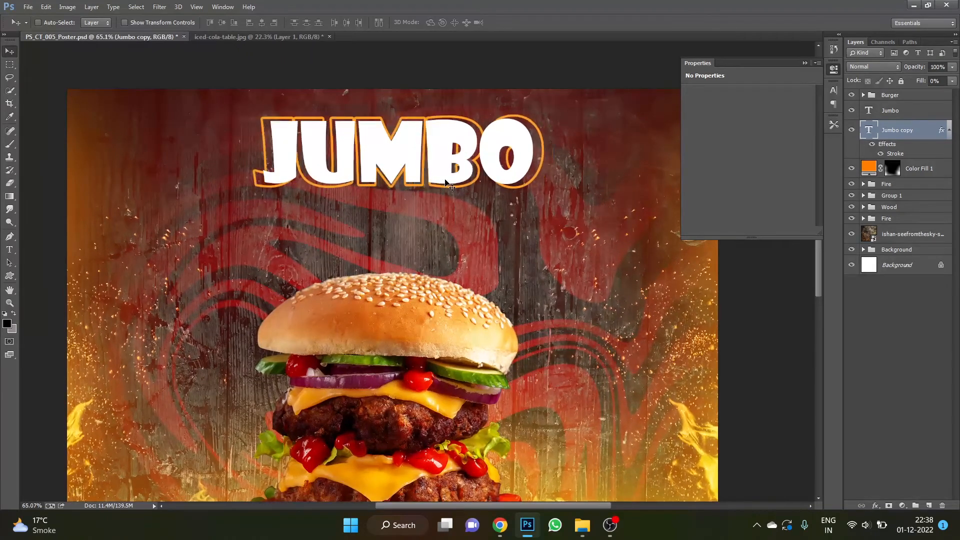
{"action": "scroll", "coordinate": [470, 165], "scroll_direction": "down", "scroll_amount": 2}
Scale the white Jumbo text layer to about 105.27% so it sits closer to the outlined copy.
{"action": "key", "text": "alt+bracketright"}
{"action": "key", "text": "ctrl+t"}
{"action": "left_click_drag", "start_coordinate": [511, 65], "coordinate": [514, 64]}
{"action": "key", "text": "Return"}
{"action": "scroll", "coordinate": [506, 141], "scroll_direction": "down", "scroll_amount": 1}
{"action": "key", "text": "ctrl+t"}
{"action": "left_click_drag", "start_coordinate": [508, 134], "coordinate": [510, 135]}
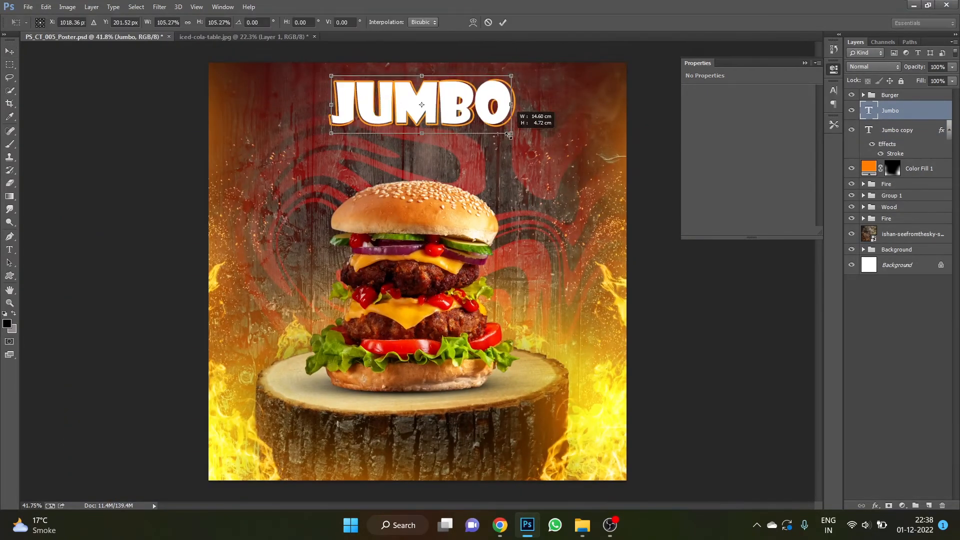
{"action": "key", "text": "Return"}
Add the text "Burger" in white Showcard Gothic at 120 pt and place it below the Jumbo title.
{"action": "scroll", "coordinate": [565, 100], "scroll_direction": "down", "scroll_amount": 2}
{"action": "left_click", "coordinate": [898, 133]}
{"action": "key", "text": "t"}
{"action": "left_click", "coordinate": [315, 199]}
{"action": "type", "text": "Burger"}
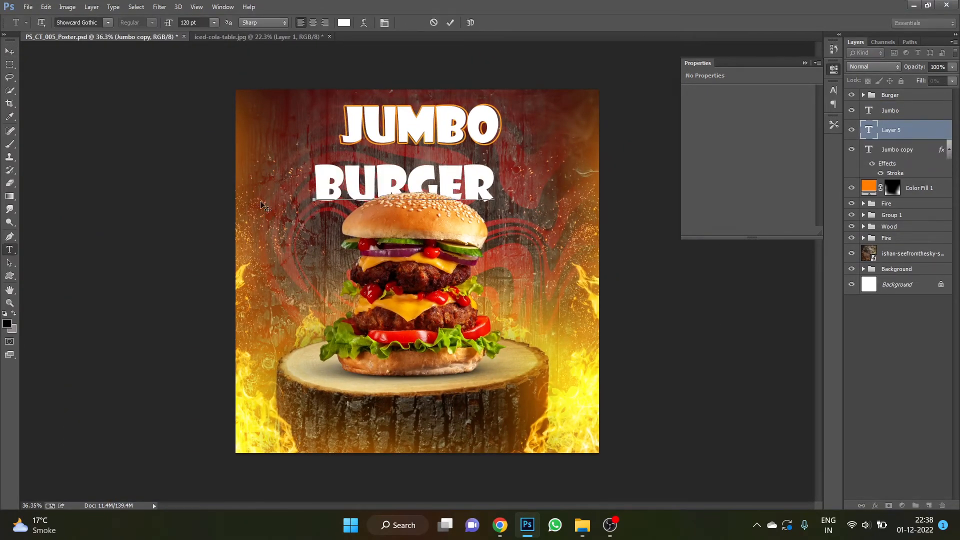
{"action": "left_click", "coordinate": [10, 51]}
{"action": "left_click_drag", "start_coordinate": [449, 183], "coordinate": [454, 175]}
Group both Jumbo text layers as JUMBO beneath the Burger text layer, and shift the burger and log slightly down.
{"action": "left_click_drag", "start_coordinate": [897, 118], "coordinate": [898, 139]}
{"action": "left_click", "coordinate": [899, 155], "text": "shift"}
{"action": "key", "text": "ctrl+g"}
{"action": "left_click_drag", "start_coordinate": [562, 203], "coordinate": [559, 214]}
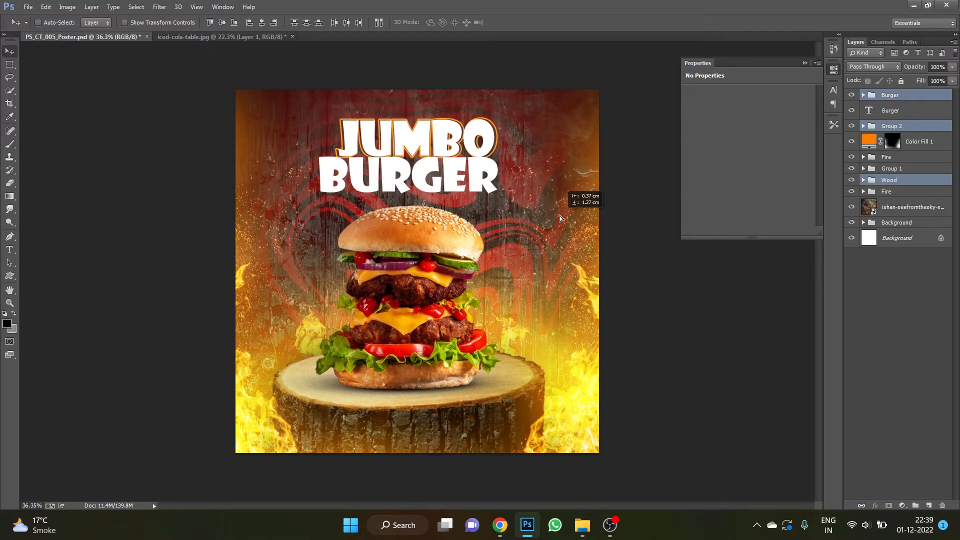
{"action": "double_click", "coordinate": [885, 126]}
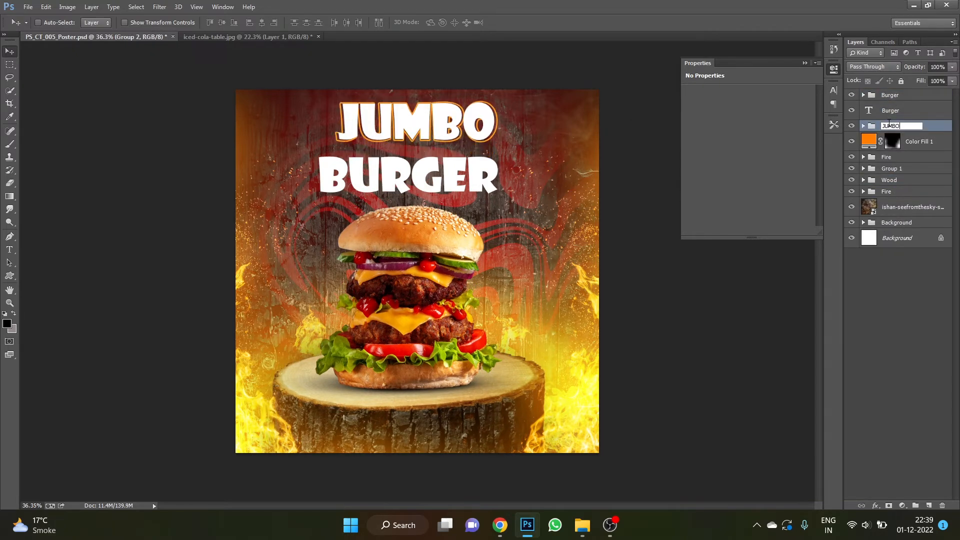
Change the Burger text's font to Christian Sunday at 160 pt and open its text color for editing.
{"action": "double_click", "coordinate": [868, 111]}
{"action": "key", "text": "Down"}
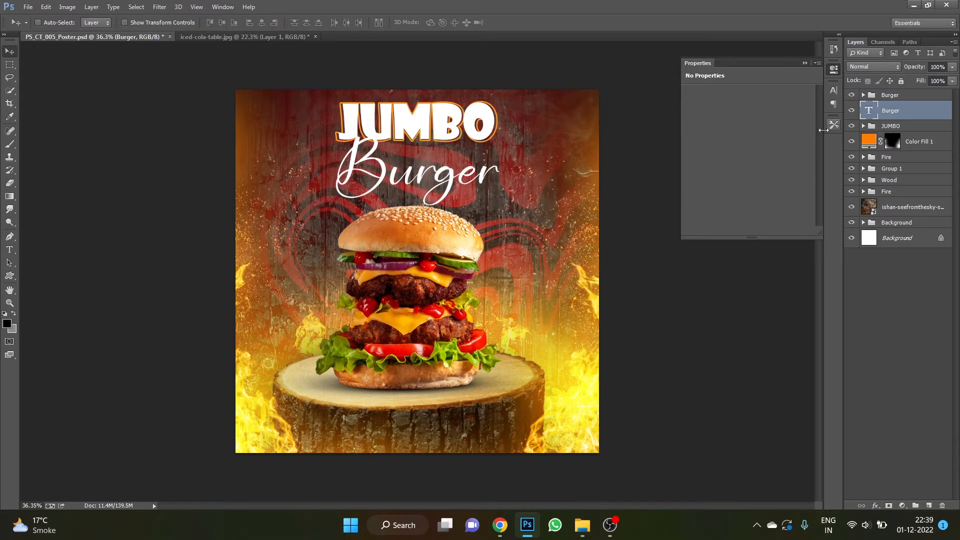
{"action": "key", "text": "t"}
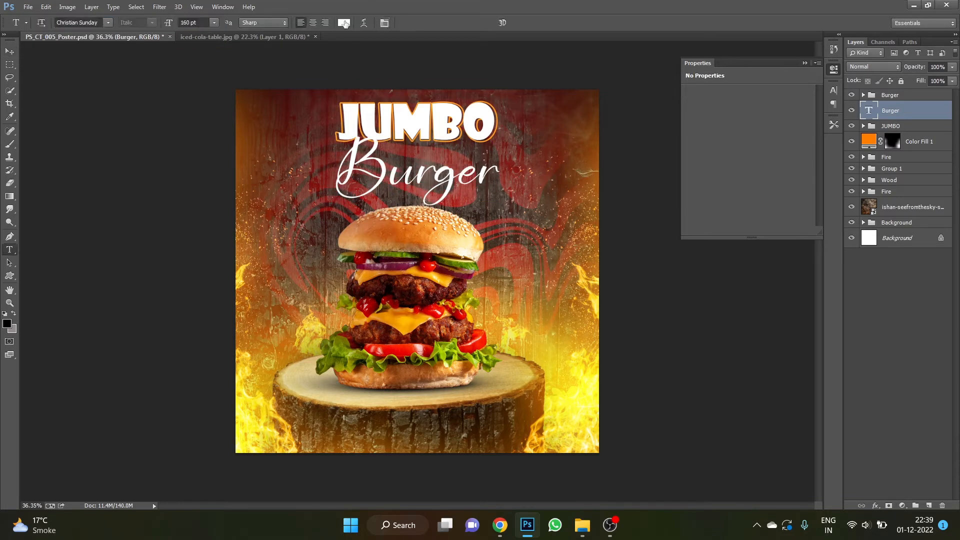
{"action": "left_click", "coordinate": [344, 23]}
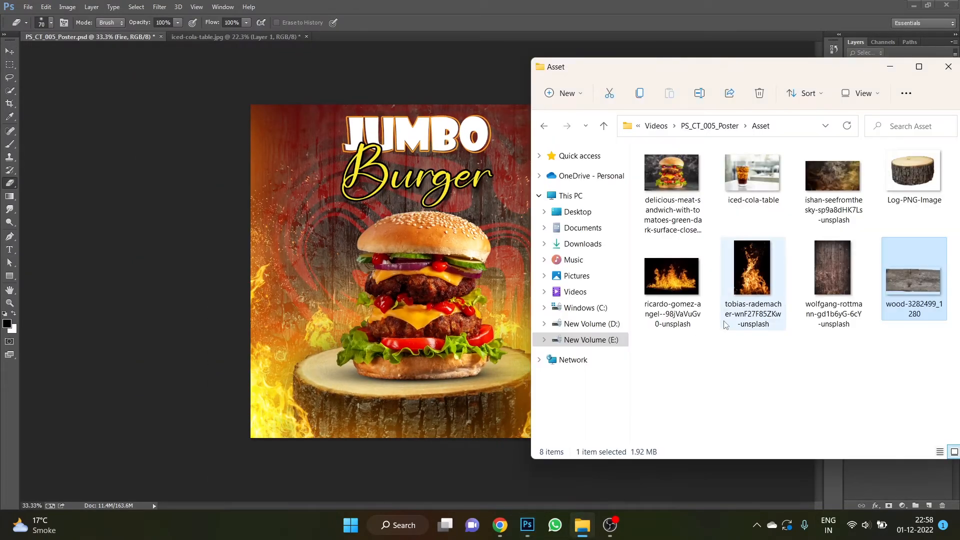
Place the wood-3282499_1280 image, scale it to about 42.6%, and position the plank behind the burger's left side.
{"action": "left_click", "coordinate": [348, 310]}
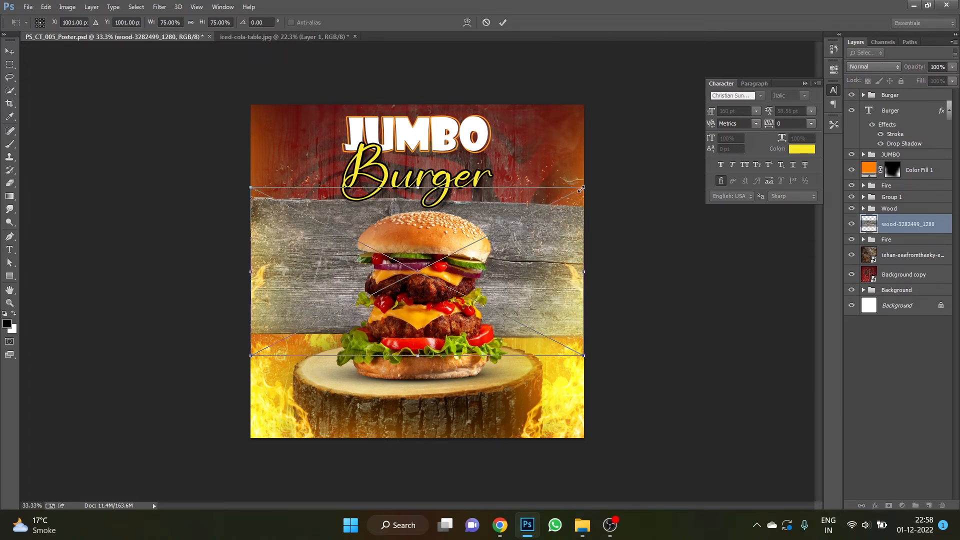
{"action": "left_click_drag", "start_coordinate": [580, 189], "coordinate": [506, 211]}
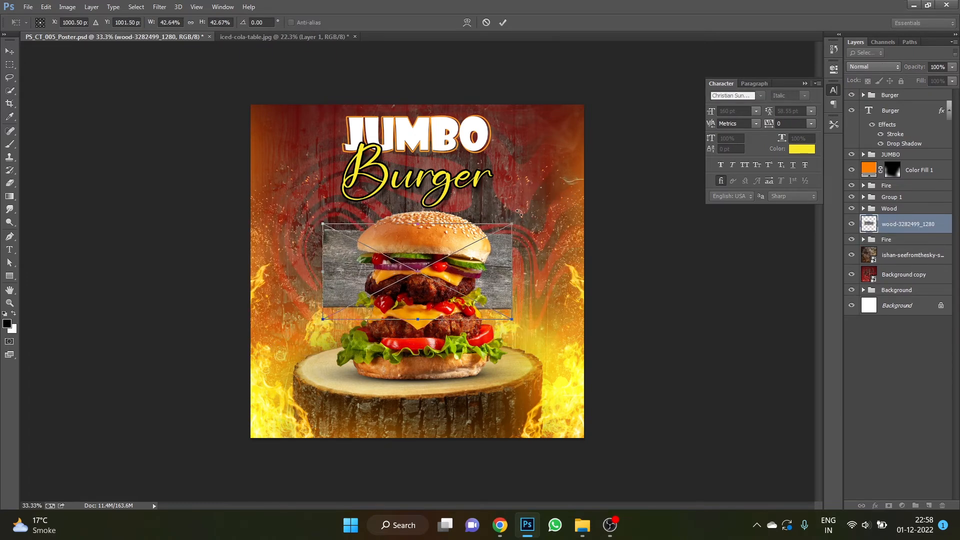
{"action": "mouse_move", "coordinate": [510, 255]}
{"action": "left_mouse_down"}
{"action": "mouse_move", "coordinate": [439, 266]}
{"action": "mouse_move", "coordinate": [451, 261]}
{"action": "left_mouse_up"}
{"action": "key", "text": "Return"}
{"action": "key", "text": "e"}
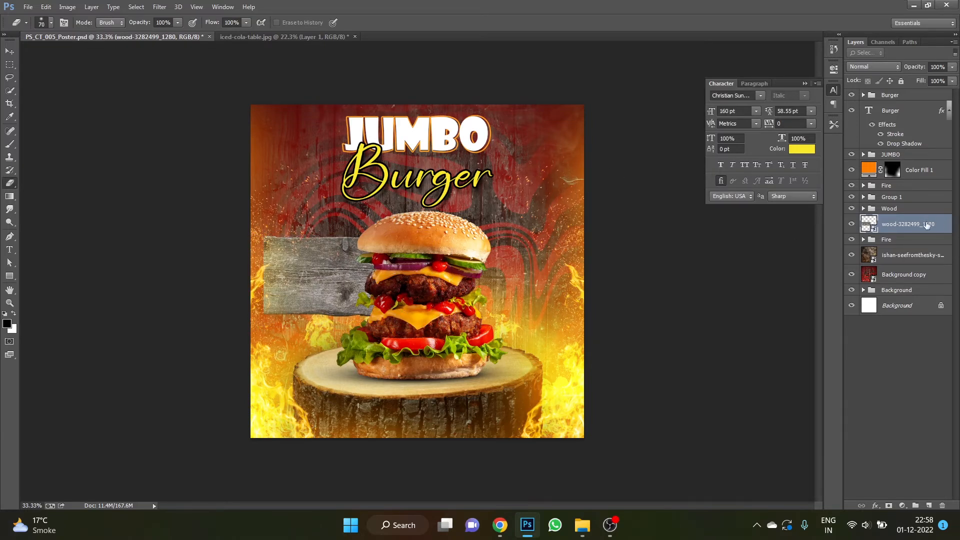
Move the plank layer above the Burger text layer, scale it to about 25.3%, and rotate it about -2.79° left of the burger.
{"action": "left_click_drag", "start_coordinate": [926, 225], "coordinate": [883, 105]}
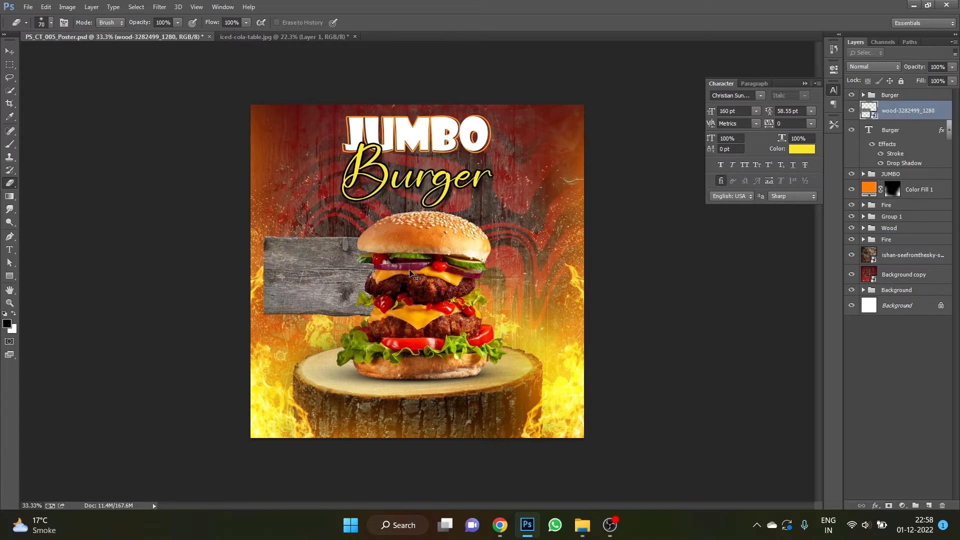
{"action": "key", "text": "ctrl+t"}
{"action": "left_click_drag", "start_coordinate": [406, 231], "coordinate": [398, 243]}
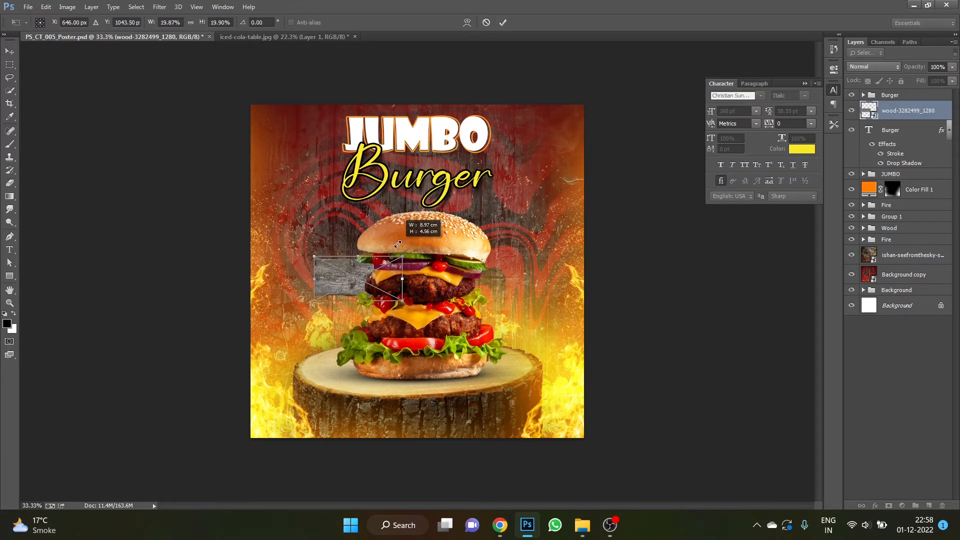
{"action": "left_click_drag", "start_coordinate": [368, 279], "coordinate": [330, 286]}
{"action": "left_click_drag", "start_coordinate": [363, 259], "coordinate": [383, 233]}
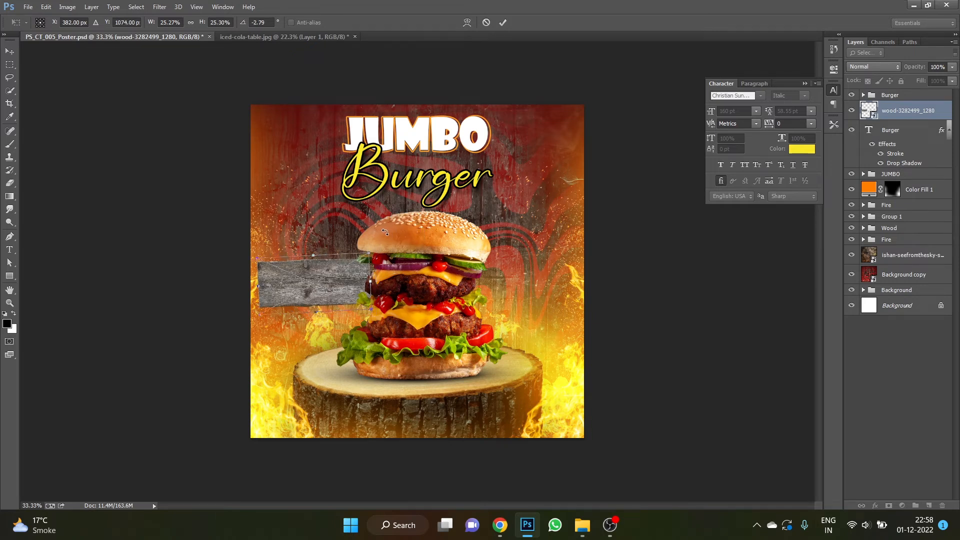
{"action": "key", "text": "Return"}
Add yellow "50 % OFF" text in Showcard Gothic at 100 pt and scale it down to fit on the plank.
{"action": "key", "text": "t"}
{"action": "left_click", "coordinate": [331, 233]}
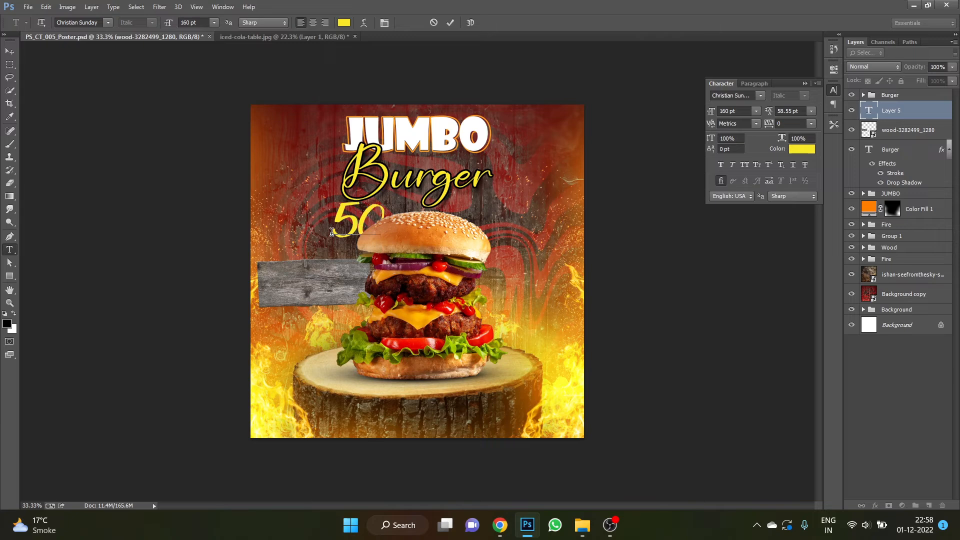
{"action": "type", "text": "50 % OFF"}
{"action": "key", "text": "Tab"}
{"action": "type", "text": "100"}
{"action": "left_click", "coordinate": [9, 51]}
{"action": "left_click_drag", "start_coordinate": [349, 216], "coordinate": [283, 276]}
{"action": "key", "text": "ctrl+t"}
{"action": "left_click_drag", "start_coordinate": [404, 263], "coordinate": [359, 268]}
{"action": "key", "text": "Return"}
{"action": "scroll", "coordinate": [322, 308], "scroll_direction": "up", "scroll_amount": 1}
{"action": "left_click", "coordinate": [907, 129]}
{"action": "key", "text": "ctrl+j"}
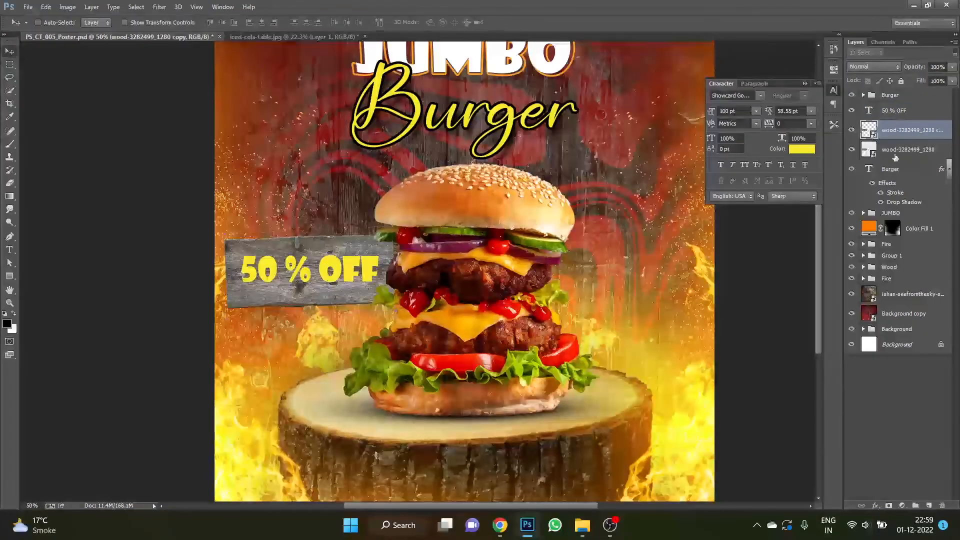
{"action": "left_click_drag", "start_coordinate": [895, 131], "coordinate": [941, 505]}
Add a Multiply drop shadow at 75% opacity and 10 px distance to the 50 % OFF text.
{"action": "left_click", "coordinate": [893, 111]}
{"action": "left_click", "coordinate": [875, 505]}
{"action": "left_click", "coordinate": [882, 498]}
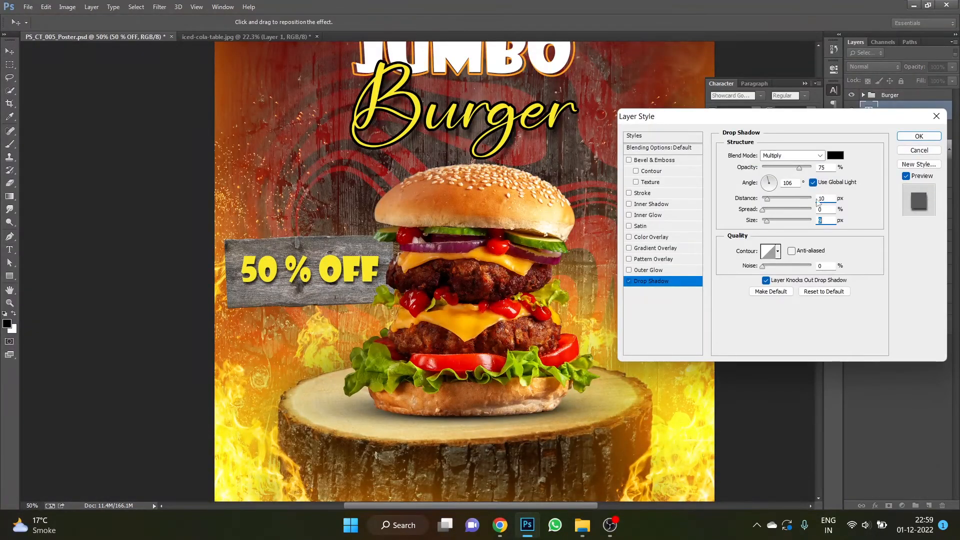
{"action": "left_click", "coordinate": [917, 133]}
Duplicate the plank beneath the original layer and reshape the copy into a narrow upright post behind the sign.
{"action": "left_click", "coordinate": [919, 148]}
{"action": "right_click", "coordinate": [919, 148]}
{"action": "left_click", "coordinate": [748, 130]}
{"action": "left_click_drag", "start_coordinate": [894, 149], "coordinate": [895, 177]}
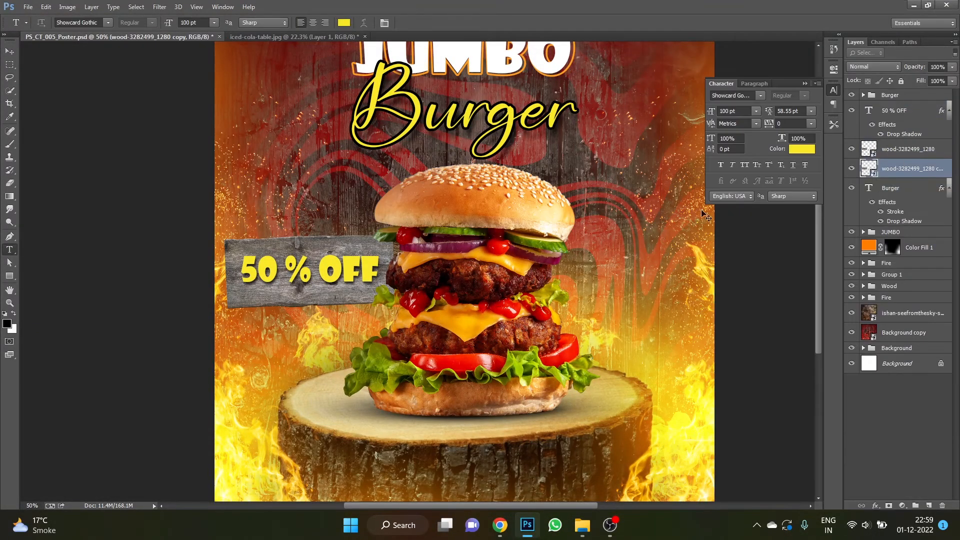
{"action": "key", "text": "ctrl+t"}
{"action": "left_click_drag", "start_coordinate": [407, 230], "coordinate": [352, 369]}
{"action": "left_click_drag", "start_coordinate": [350, 271], "coordinate": [294, 273]}
{"action": "key", "text": "Return"}
{"action": "left_click_drag", "start_coordinate": [290, 213], "coordinate": [332, 340]}
{"action": "key", "text": "v"}
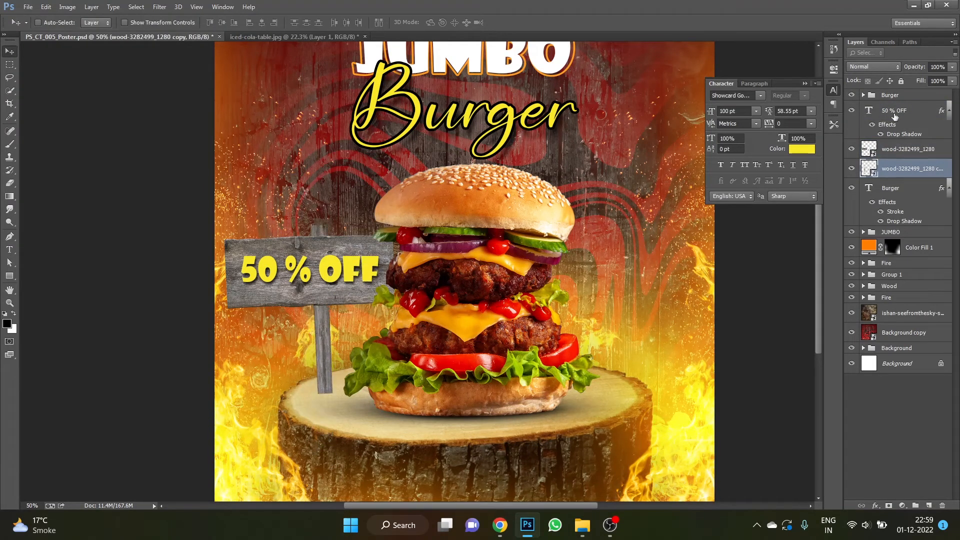
Rotate the 50 % OFF text, plank and post together slightly counterclockwise.
{"action": "left_click", "coordinate": [895, 111], "text": "shift"}
{"action": "key", "text": "ctrl+t"}
{"action": "left_click_drag", "start_coordinate": [388, 294], "coordinate": [386, 281]}
{"action": "key", "text": "Return"}
Move the post layer below the Wood group so the post stands behind the log.
{"action": "key", "text": "ctrl+minus"}
{"action": "left_click", "coordinate": [923, 170]}
{"action": "left_click_drag", "start_coordinate": [924, 171], "coordinate": [907, 292]}
Add a new layer clipped to the post and paint black shading under the sign with an 80 px brush.
{"action": "key", "text": "ctrl+plus"}
{"action": "key", "text": "ctrl+plus"}
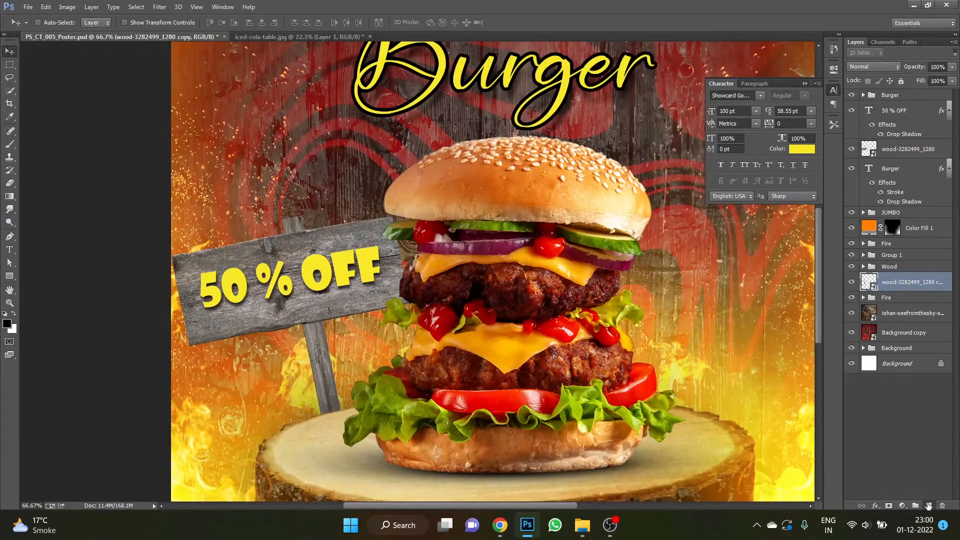
{"action": "left_click", "coordinate": [925, 506]}
{"action": "key", "text": "b"}
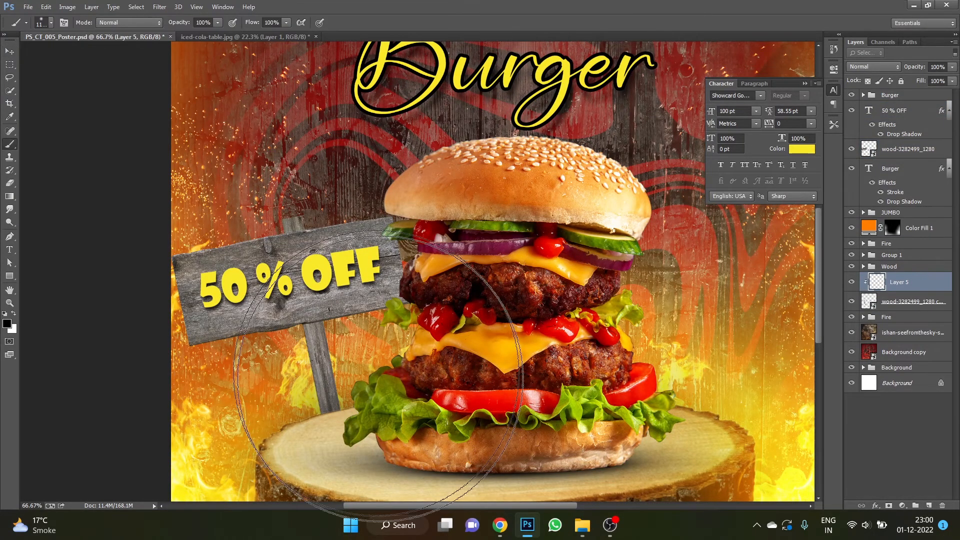
{"action": "key", "text": "bracketleft"}
{"action": "key", "text": "bracketleft"}
{"action": "key", "text": "bracketleft"}
{"action": "key", "text": "bracketleft"}
{"action": "key", "text": "bracketleft"}
{"action": "key", "text": "bracketleft"}
{"action": "key", "text": "bracketleft"}
{"action": "key", "text": "bracketleft"}
{"action": "key", "text": "bracketleft"}
{"action": "key", "text": "bracketleft"}
{"action": "key", "text": "bracketleft"}
{"action": "key", "text": "bracketleft"}
{"action": "key", "text": "bracketleft"}
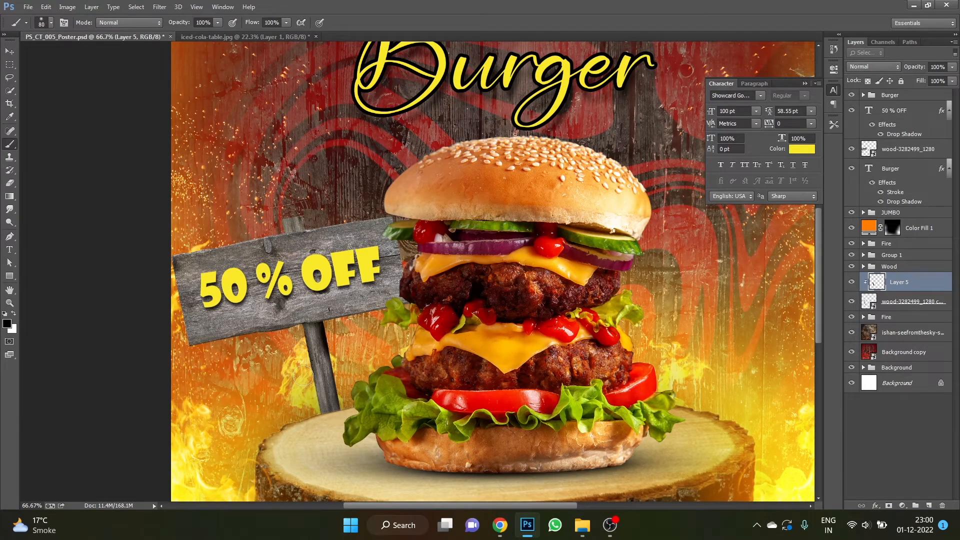
Add a new layer clipped to the plank, paint black shading along the plank's upper edge, and lower the layer's opacity.
{"action": "left_click", "coordinate": [895, 153]}
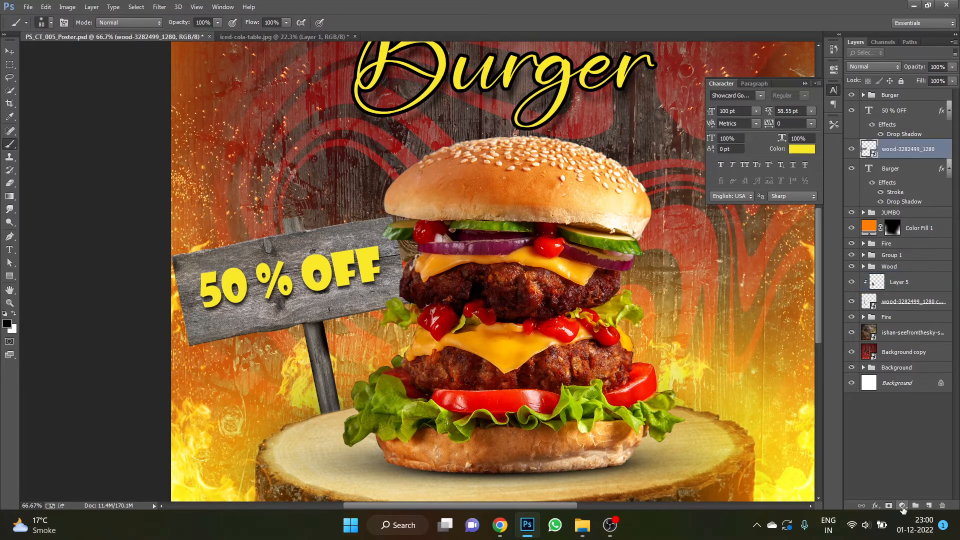
{"action": "left_click", "coordinate": [928, 505]}
{"action": "left_click", "coordinate": [890, 158], "text": "alt"}
{"action": "mouse_move", "coordinate": [403, 203]}
{"action": "left_mouse_down"}
{"action": "mouse_move", "coordinate": [134, 243]}
{"action": "mouse_move", "coordinate": [241, 352]}
{"action": "mouse_move", "coordinate": [423, 252]}
{"action": "mouse_move", "coordinate": [294, 225]}
{"action": "left_mouse_up"}
{"action": "mouse_move", "coordinate": [913, 69]}
{"action": "left_mouse_down"}
{"action": "mouse_move", "coordinate": [878, 76]}
{"action": "mouse_move", "coordinate": [888, 74]}
{"action": "left_mouse_up"}
{"action": "left_click", "coordinate": [903, 302]}
{"action": "key", "text": "ctrl+0"}
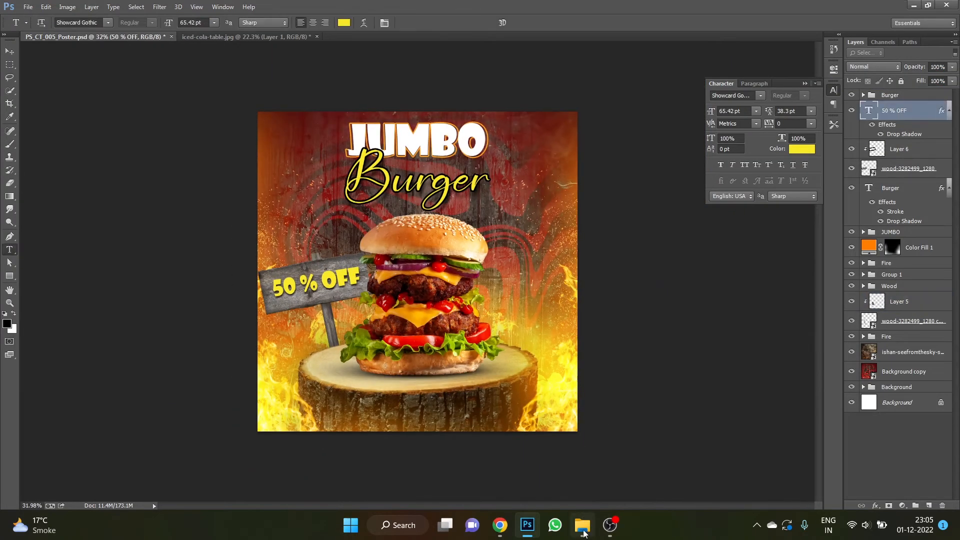
Place the Circle-Logo-PNG-Pic image from the asset folder, scaled to about 11%, to the right of the burger.
{"action": "left_click", "coordinate": [583, 525]}
{"action": "left_click_drag", "start_coordinate": [670, 197], "coordinate": [520, 261]}
{"action": "left_click_drag", "start_coordinate": [578, 123], "coordinate": [481, 209]}
{"action": "left_click_drag", "start_coordinate": [453, 240], "coordinate": [570, 239]}
{"action": "left_click_drag", "start_coordinate": [550, 279], "coordinate": [555, 274]}
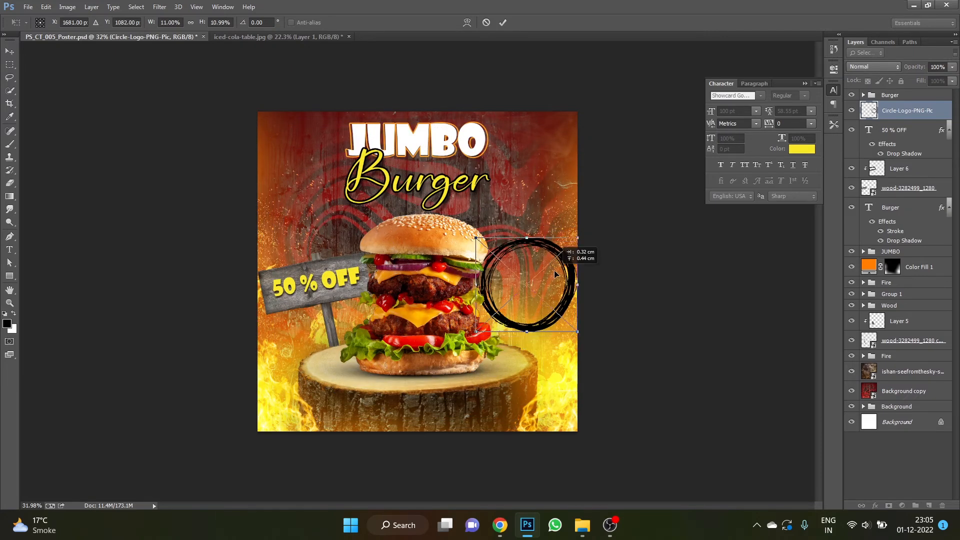
{"action": "key", "text": "Return"}
Give the circle logo layer a color overlay in white ffffff.
{"action": "key", "text": "t"}
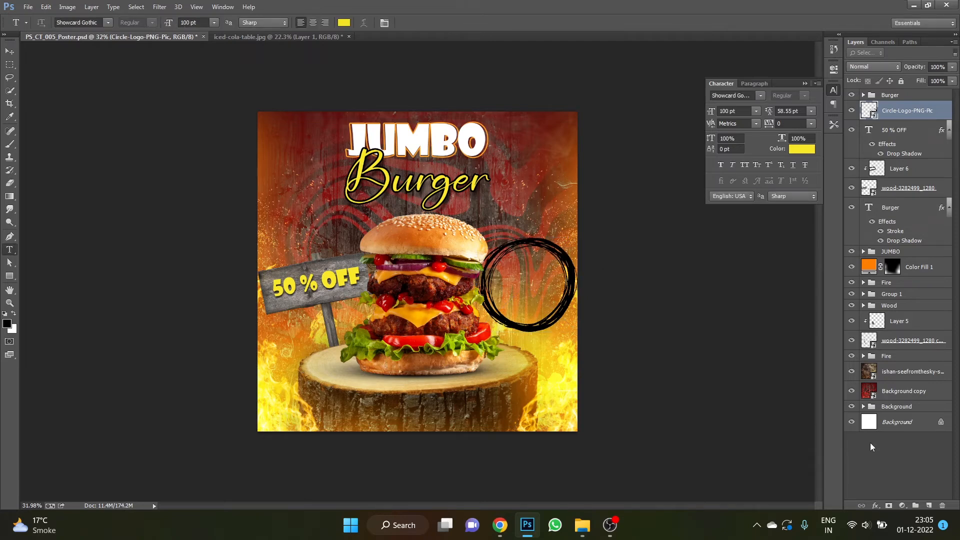
{"action": "left_click", "coordinate": [875, 506]}
{"action": "left_click", "coordinate": [881, 443]}
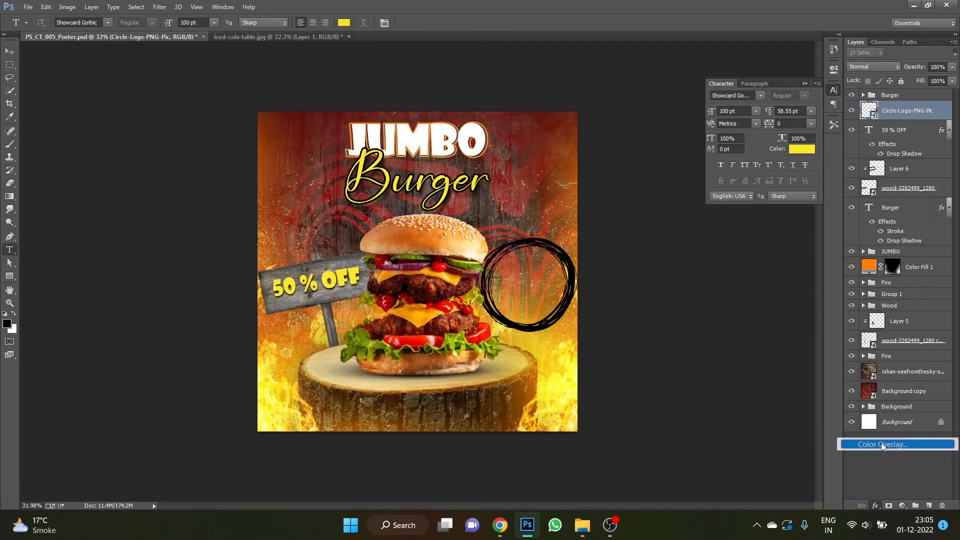
{"action": "left_click", "coordinate": [831, 158]}
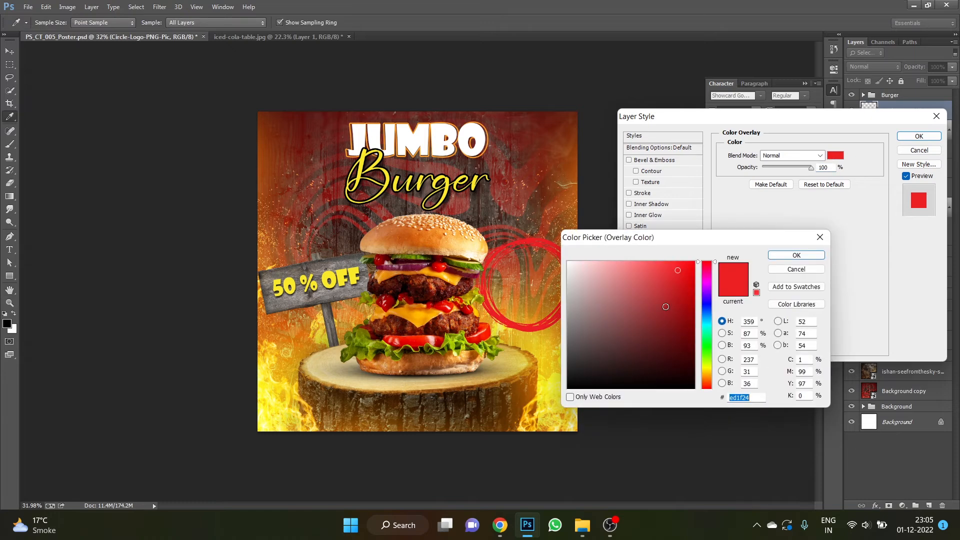
{"action": "type", "text": "ffffff"}
{"action": "key", "text": "Return"}
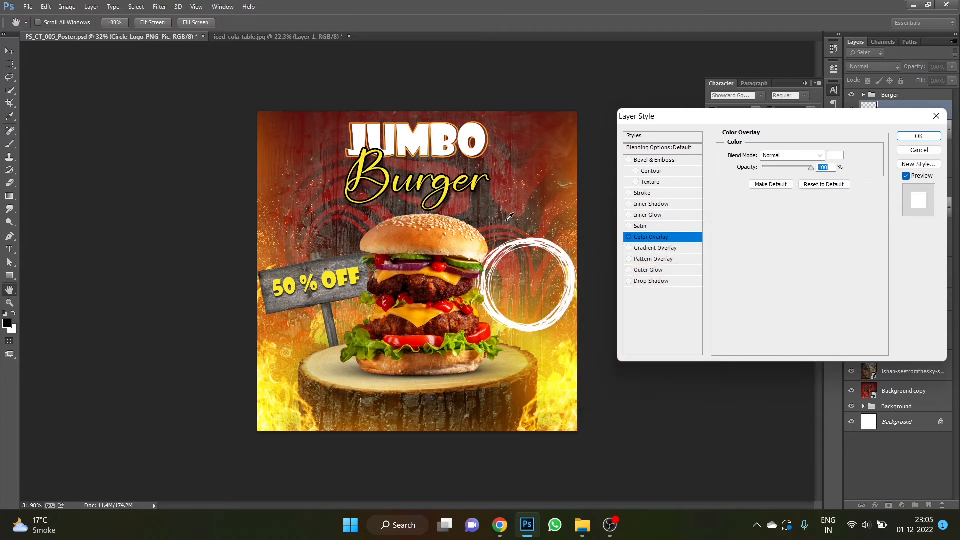
Add a Screen-mode outer glow at 75% opacity to the circle and enlarge the glow's size.
{"action": "left_click", "coordinate": [648, 270]}
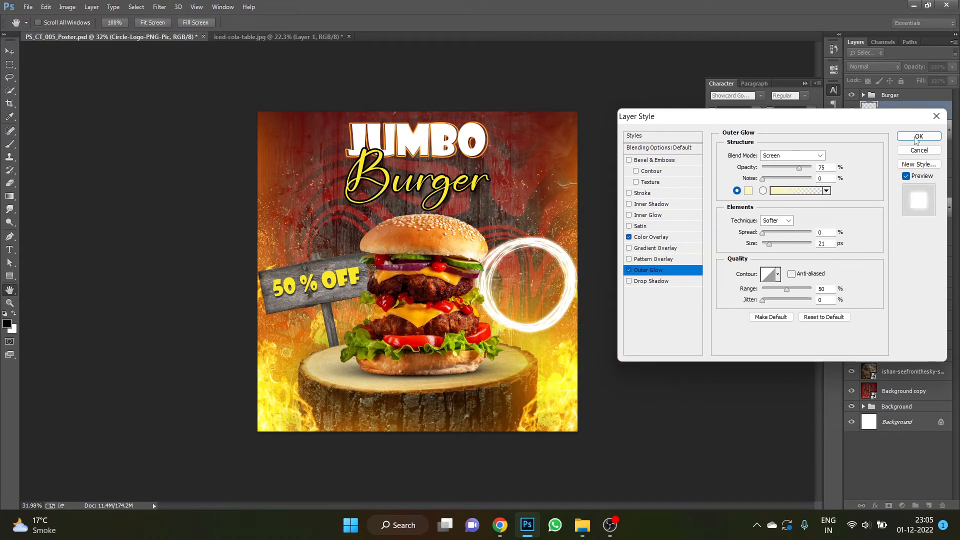
{"action": "left_click_drag", "start_coordinate": [772, 246], "coordinate": [776, 242]}
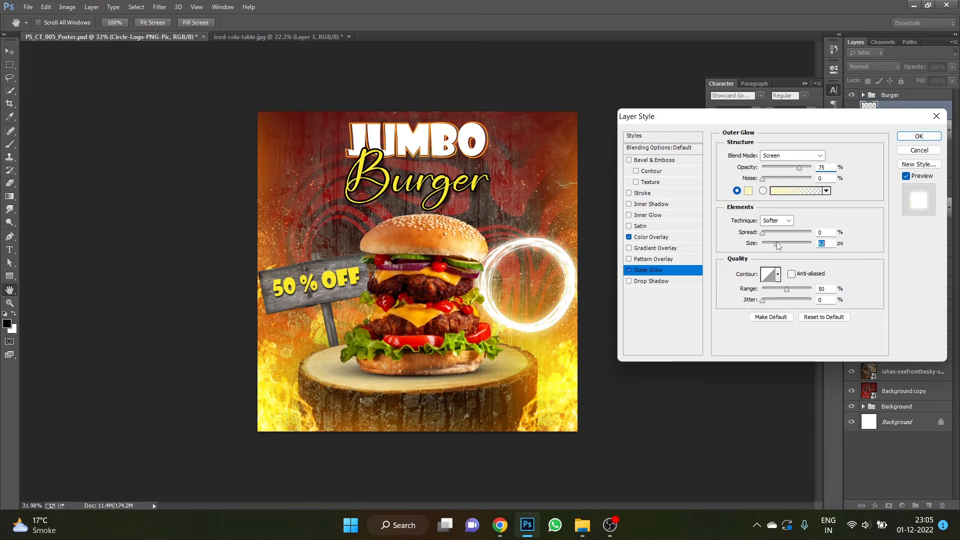
{"action": "left_click", "coordinate": [913, 137]}
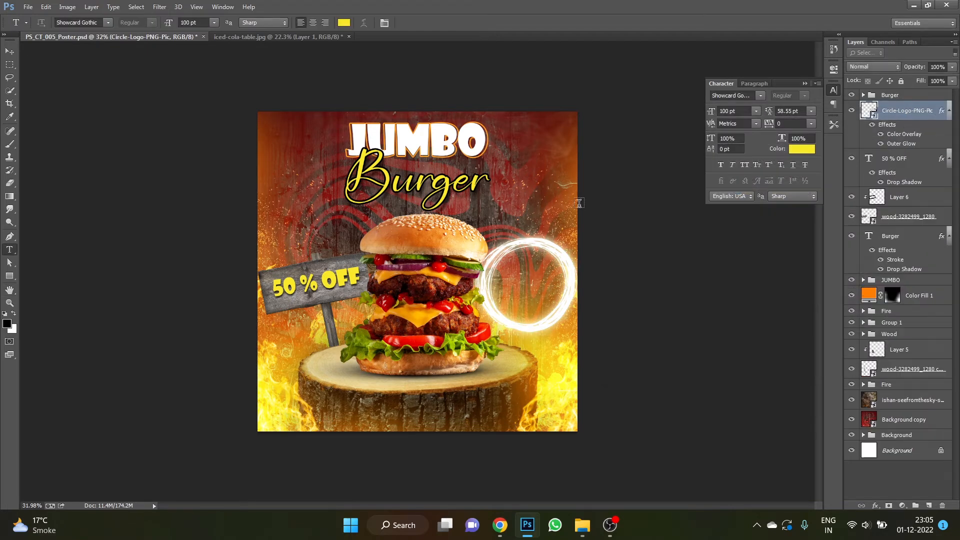
Add two-line "order Now" text in Showcard Gothic at 100 pt above the circle and color it white.
{"action": "left_click", "coordinate": [514, 192]}
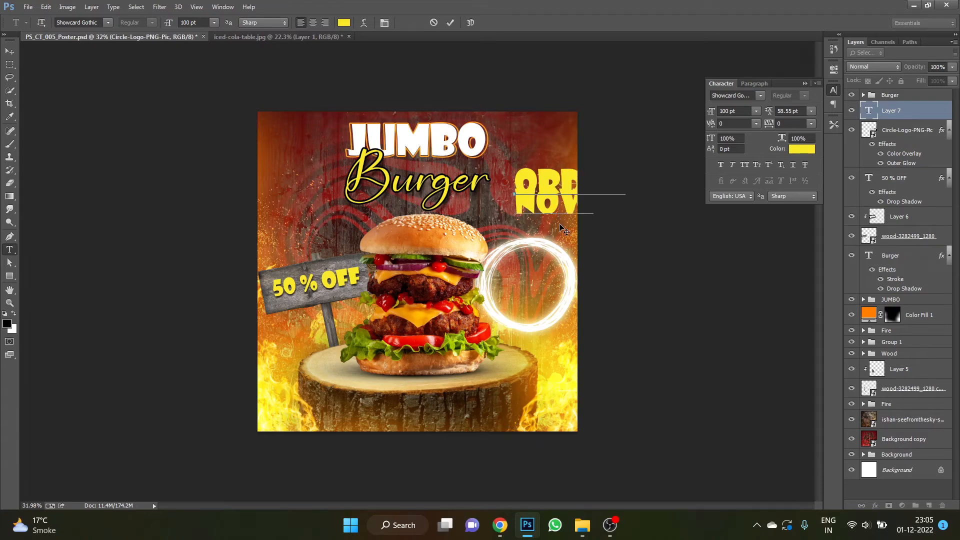
{"action": "key", "text": "ctrl+a"}
{"action": "left_click", "coordinate": [345, 25]}
{"action": "left_click_drag", "start_coordinate": [625, 280], "coordinate": [513, 188]}
{"action": "key", "text": "Return"}
Set the order Now text to auto leading and centered alignment, and move it over the glowing circle.
{"action": "left_click", "coordinate": [811, 111]}
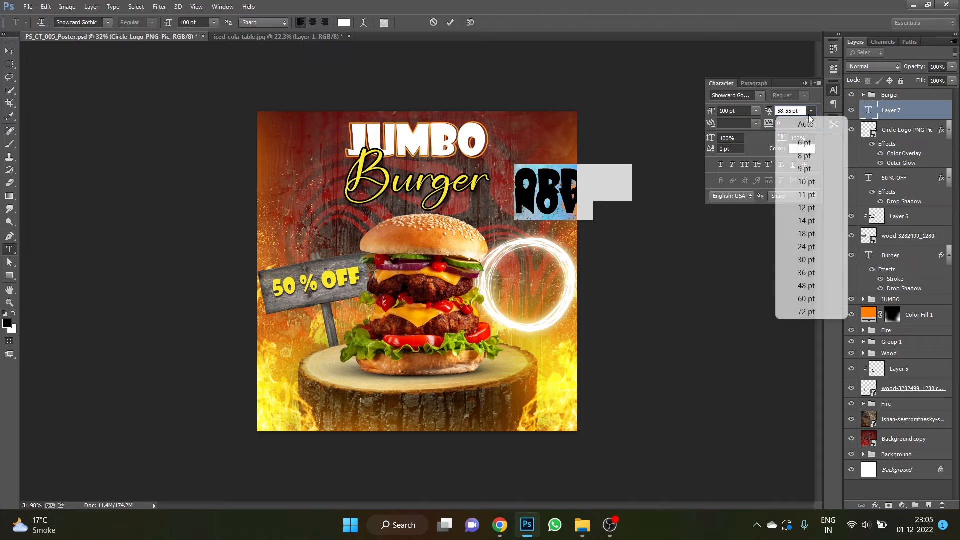
{"action": "left_click", "coordinate": [790, 122]}
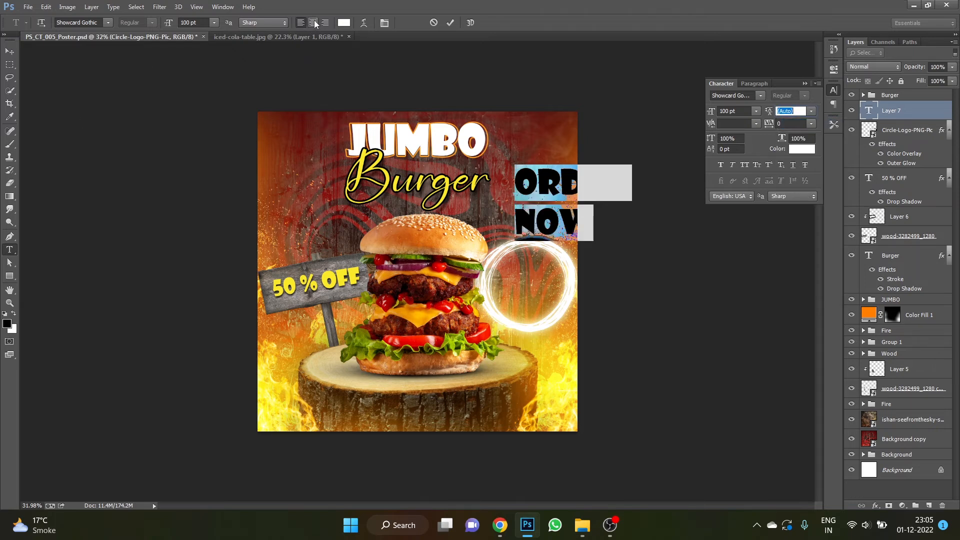
{"action": "left_click", "coordinate": [313, 23]}
{"action": "left_click", "coordinate": [9, 51]}
{"action": "left_click_drag", "start_coordinate": [517, 197], "coordinate": [530, 267]}
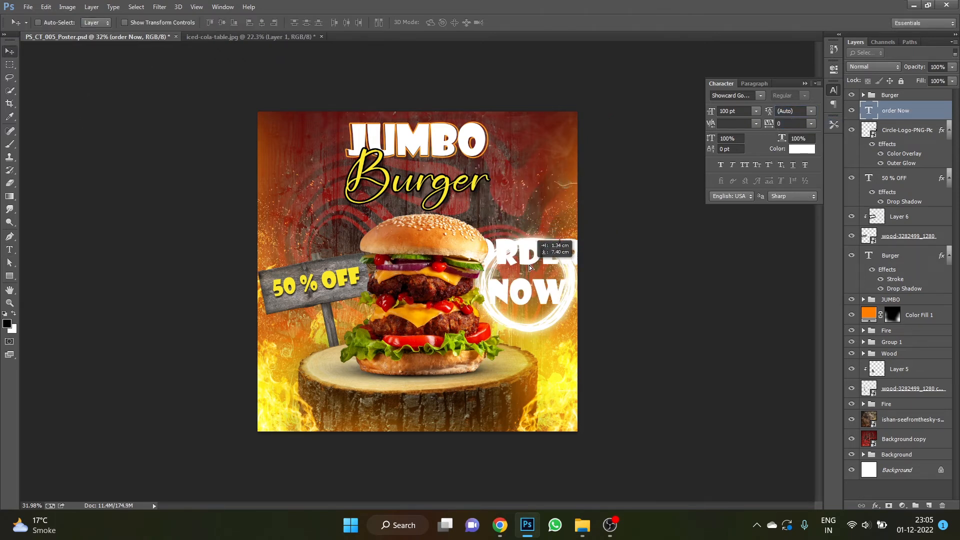
Scale the order Now text down to about 51 pt and fit it inside the glowing circle.
{"action": "key", "text": "ctrl+t"}
{"action": "left_click_drag", "start_coordinate": [585, 235], "coordinate": [538, 289]}
{"action": "key", "text": "Return"}
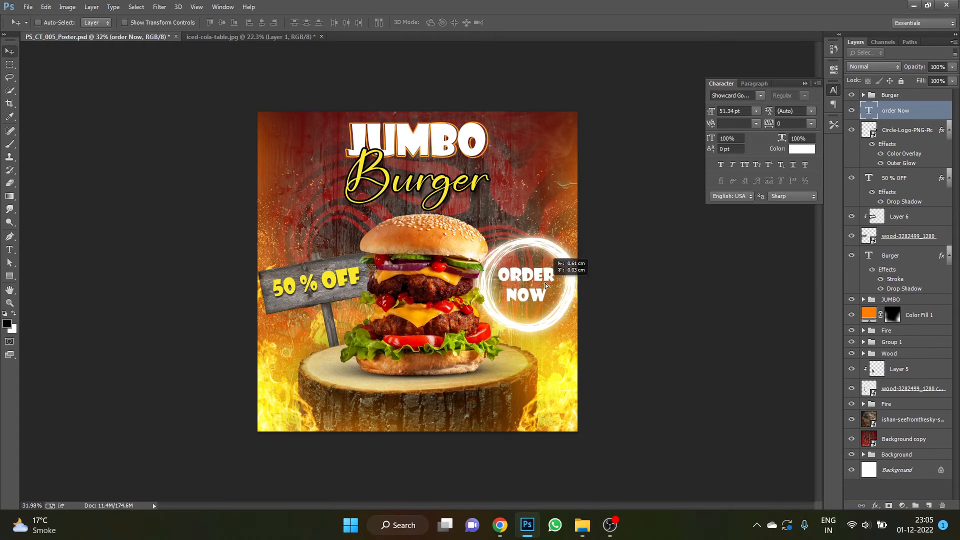
Change the badge text's font to Christian Sunday and retype it as "Order now" on two lines.
{"action": "double_click", "coordinate": [545, 285]}
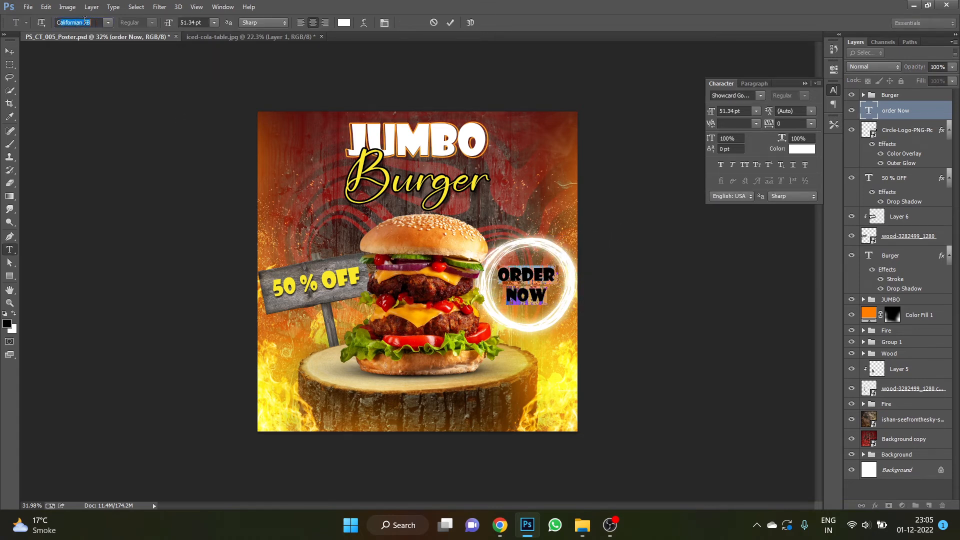
{"action": "key", "text": "Return"}
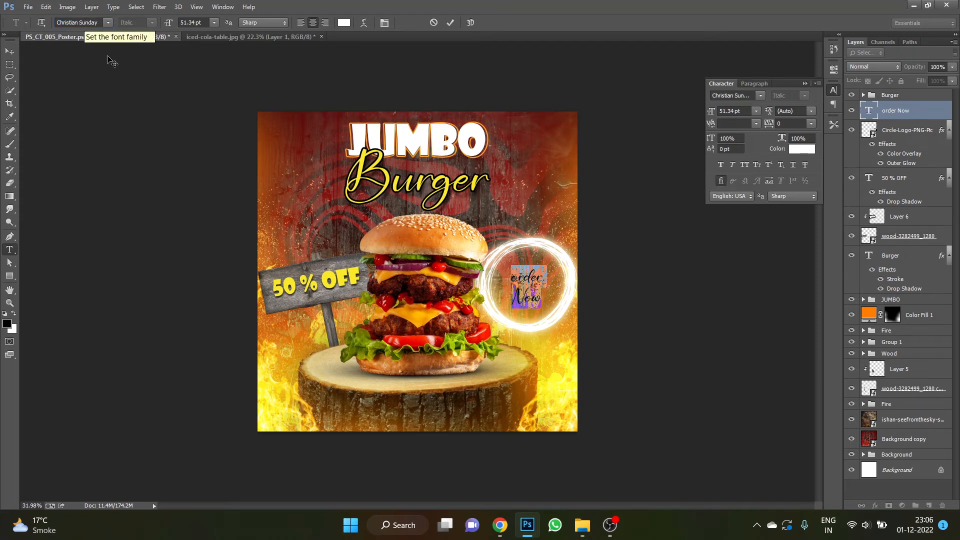
{"action": "left_click_drag", "start_coordinate": [514, 288], "coordinate": [520, 289]}
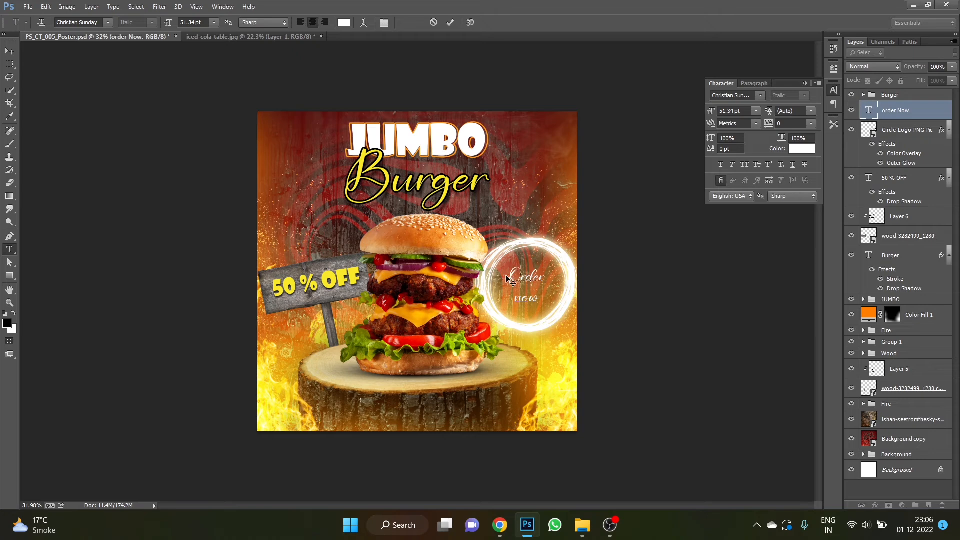
Set the Order now text to 71.34 pt with 60 pt leading.
{"action": "key", "text": "ctrl+a"}
{"action": "key", "text": "shift+Up"}
{"action": "key", "text": "shift+Up"}
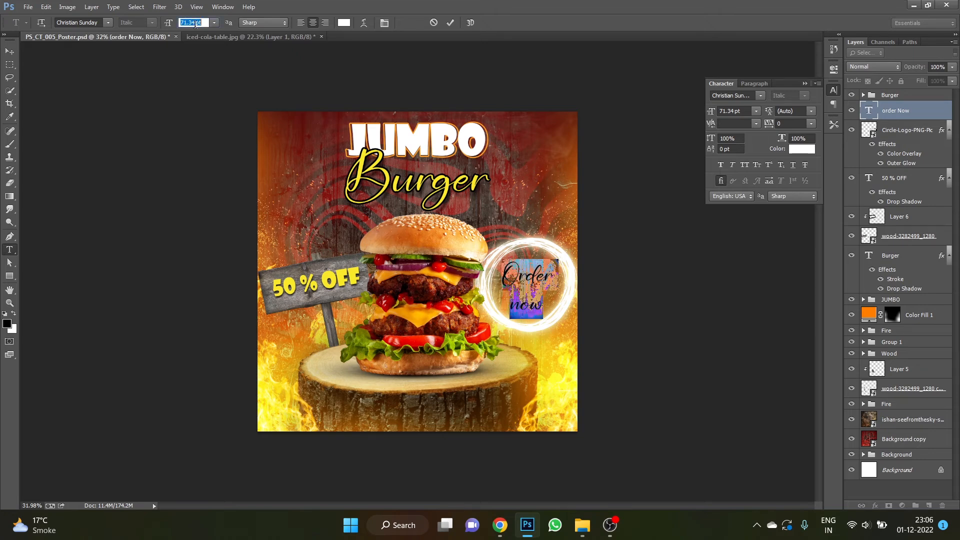
{"action": "left_click", "coordinate": [795, 109]}
{"action": "key", "text": "shift+Up"}
{"action": "key", "text": "shift+Up"}
{"action": "key", "text": "shift+Up"}
{"action": "key", "text": "shift+Up"}
{"action": "key", "text": "shift+Up"}
{"action": "key", "text": "shift+Up"}
{"action": "left_click", "coordinate": [10, 51]}
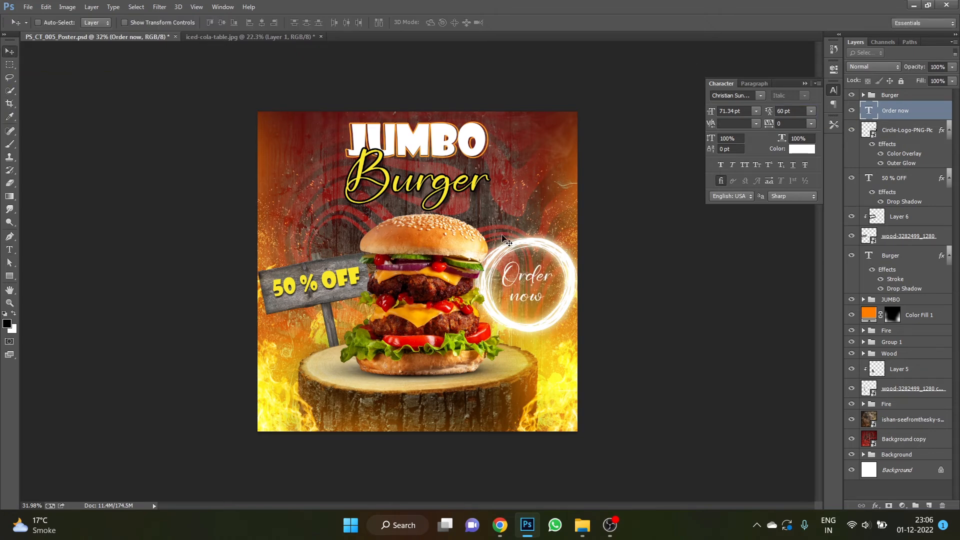
Centre the Order now text in the circle and add a Multiply drop shadow with 12 px distance and 9 px size.
{"action": "scroll", "coordinate": [546, 320], "scroll_direction": "up", "scroll_amount": 5}
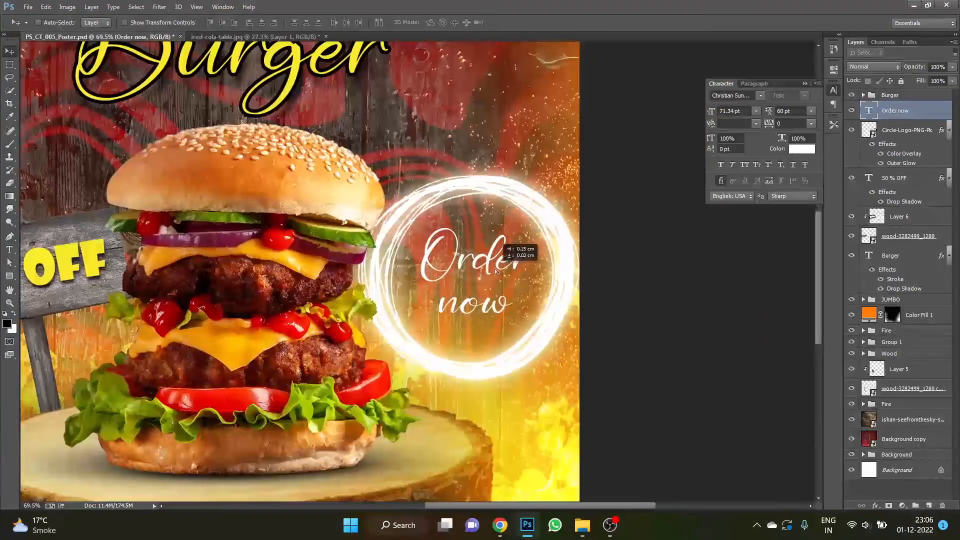
{"action": "left_click", "coordinate": [884, 506]}
{"action": "left_click", "coordinate": [865, 503]}
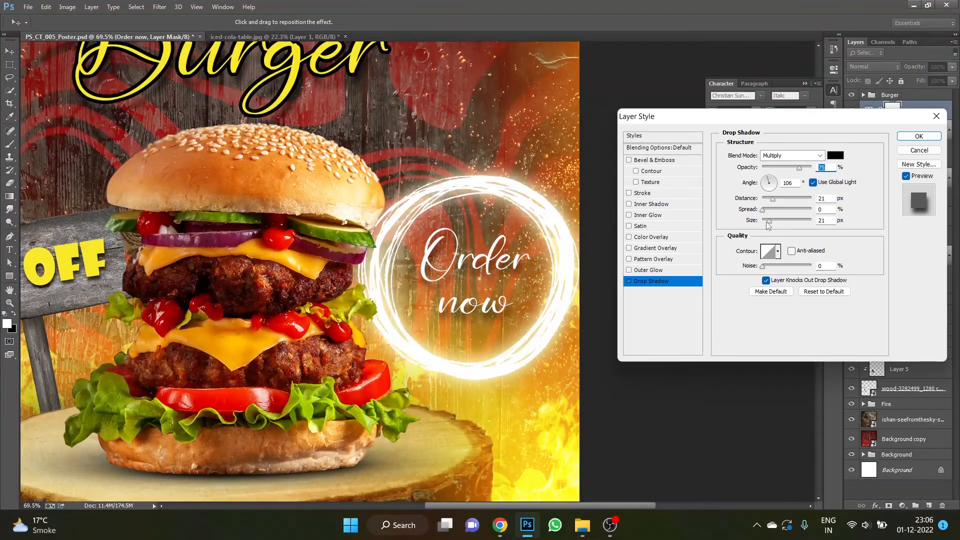
{"action": "left_click_drag", "start_coordinate": [764, 221], "coordinate": [767, 201]}
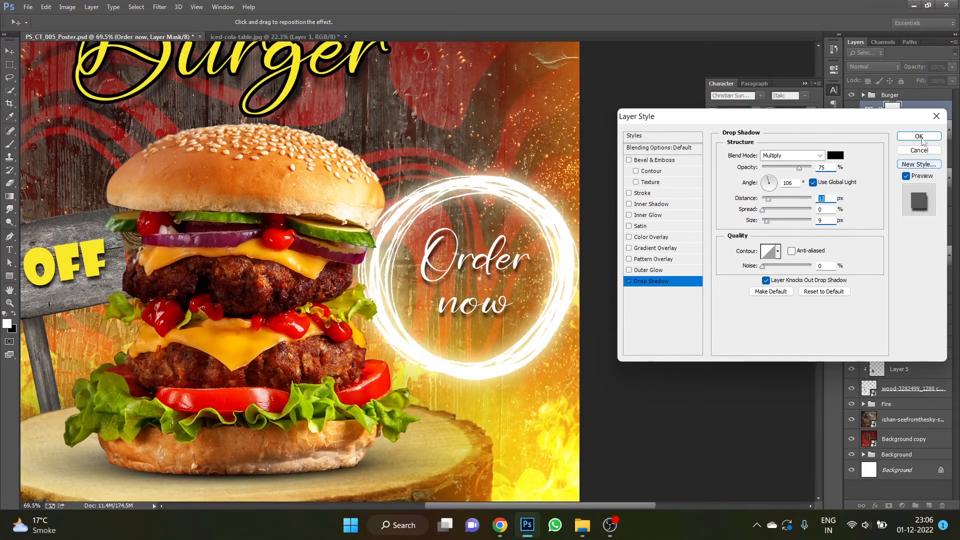
{"action": "left_click", "coordinate": [918, 138]}
{"action": "left_click_drag", "start_coordinate": [452, 236], "coordinate": [423, 233]}
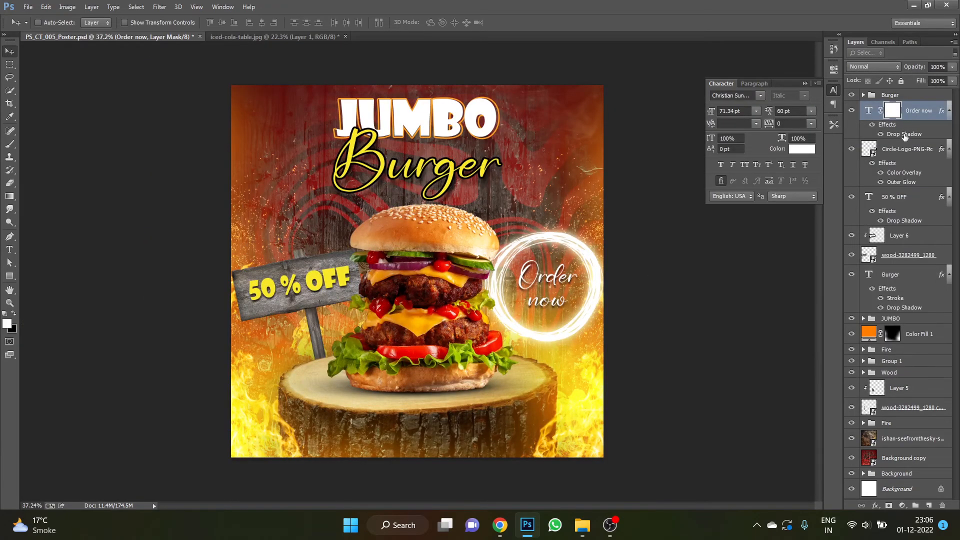
Change the Order now drop shadow to 7 px distance and 10 px size.
{"action": "left_click_drag", "start_coordinate": [416, 278], "coordinate": [445, 280]}
{"action": "left_click_drag", "start_coordinate": [585, 288], "coordinate": [410, 315]}
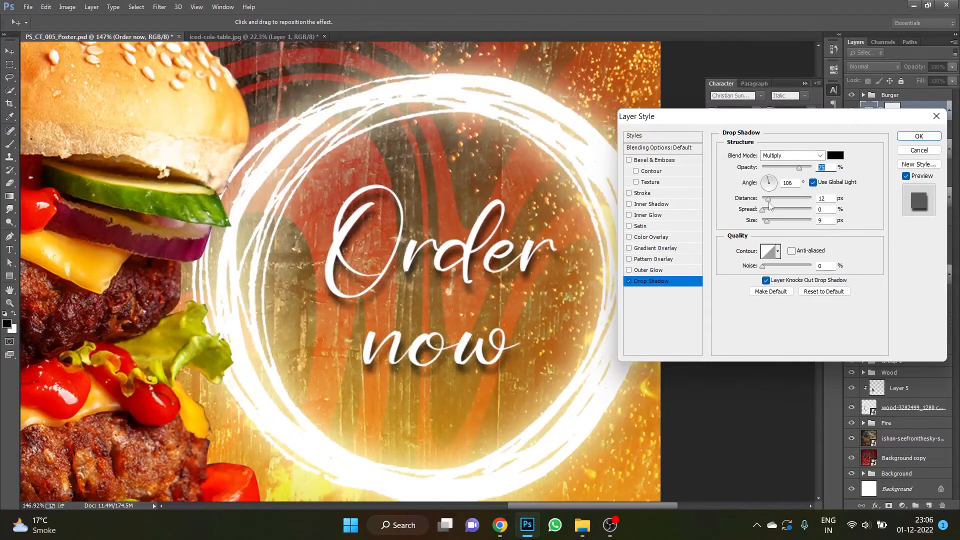
{"action": "left_click_drag", "start_coordinate": [768, 202], "coordinate": [766, 202]}
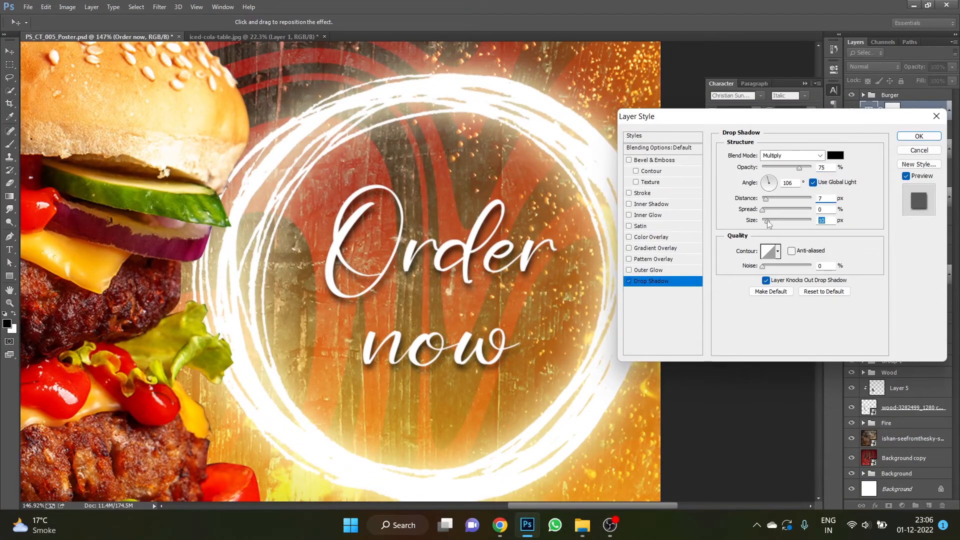
{"action": "left_click", "coordinate": [916, 135]}
{"action": "left_click_drag", "start_coordinate": [612, 305], "coordinate": [504, 329]}
{"action": "key", "text": "ctrl+plus"}
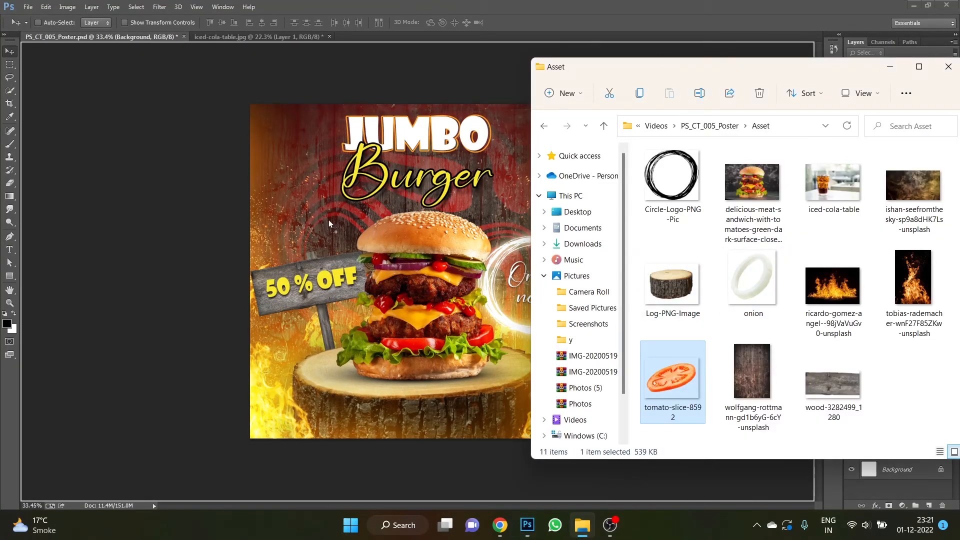
Place the tomato-slice-8592 image, shrink it near the poster's upper right edge, and bring its layer to the front.
{"action": "left_click_drag", "start_coordinate": [329, 221], "coordinate": [330, 222]}
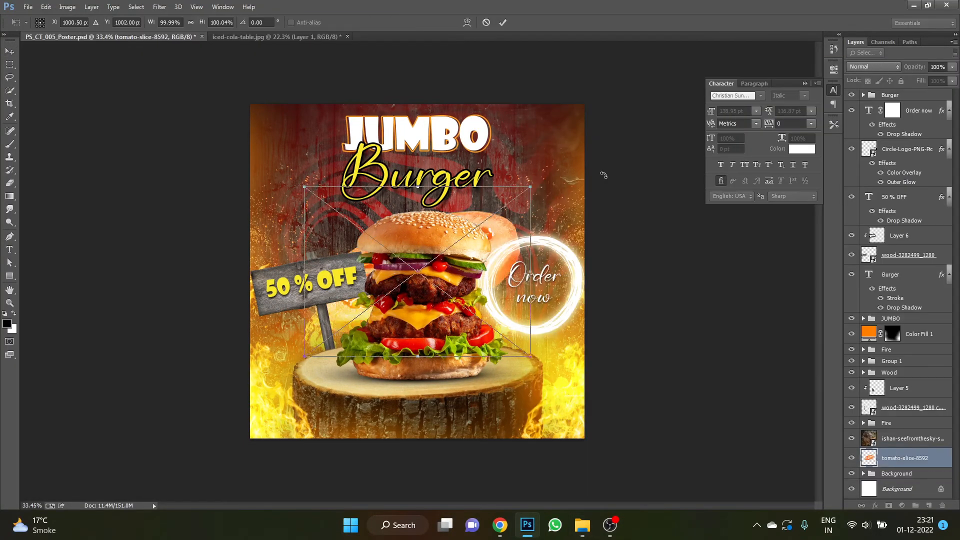
{"action": "mouse_move", "coordinate": [529, 187]}
{"action": "left_mouse_down"}
{"action": "mouse_move", "coordinate": [482, 221]}
{"action": "mouse_move", "coordinate": [569, 176]}
{"action": "mouse_move", "coordinate": [574, 188]}
{"action": "mouse_move", "coordinate": [538, 201]}
{"action": "left_mouse_up"}
{"action": "key", "text": "Return"}
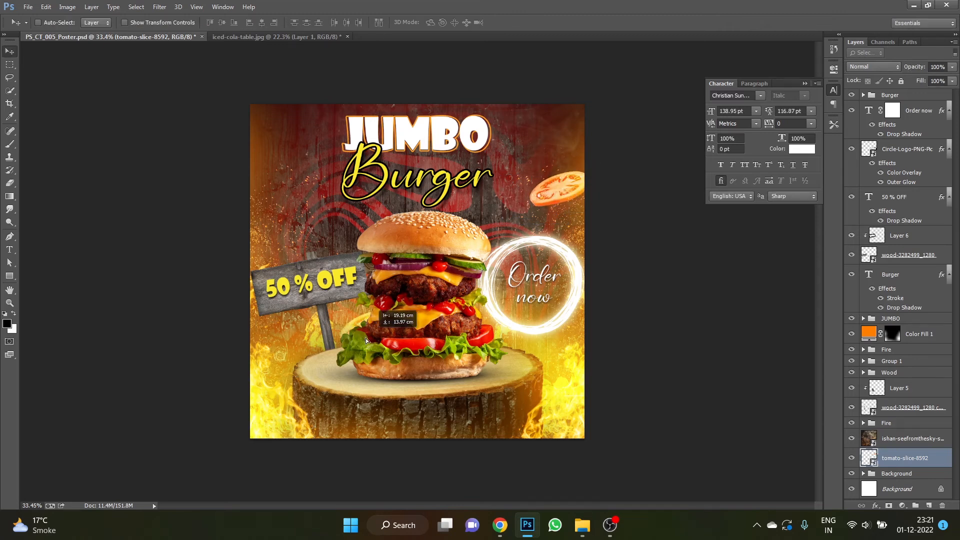
{"action": "key", "text": "ctrl+shift+]"}
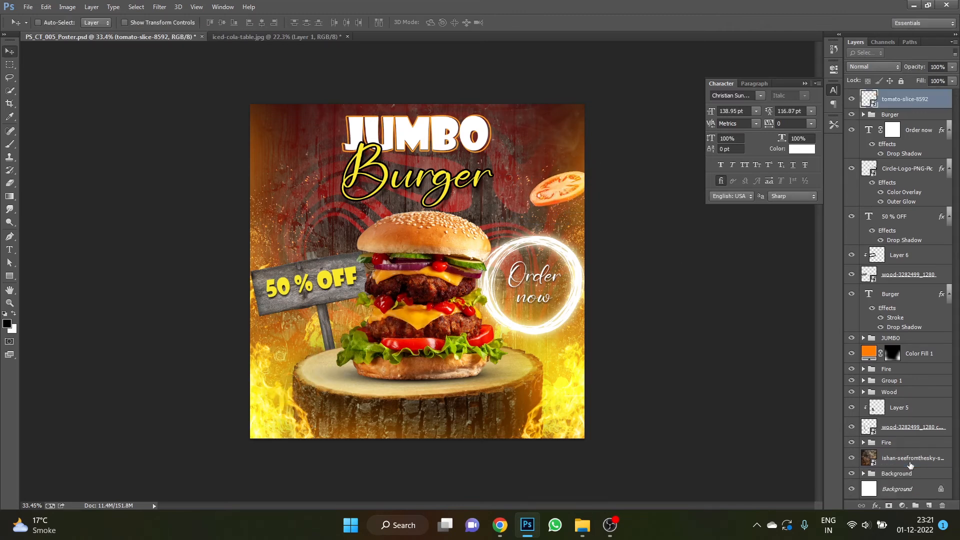
Duplicate the tomato slice, enlarge the copy and position it partly off the poster's lower left edge.
{"action": "left_click_drag", "start_coordinate": [565, 202], "coordinate": [567, 405]}
{"action": "key", "text": "ctrl+t"}
{"action": "left_click_drag", "start_coordinate": [596, 365], "coordinate": [278, 360]}
{"action": "key", "text": "Return"}
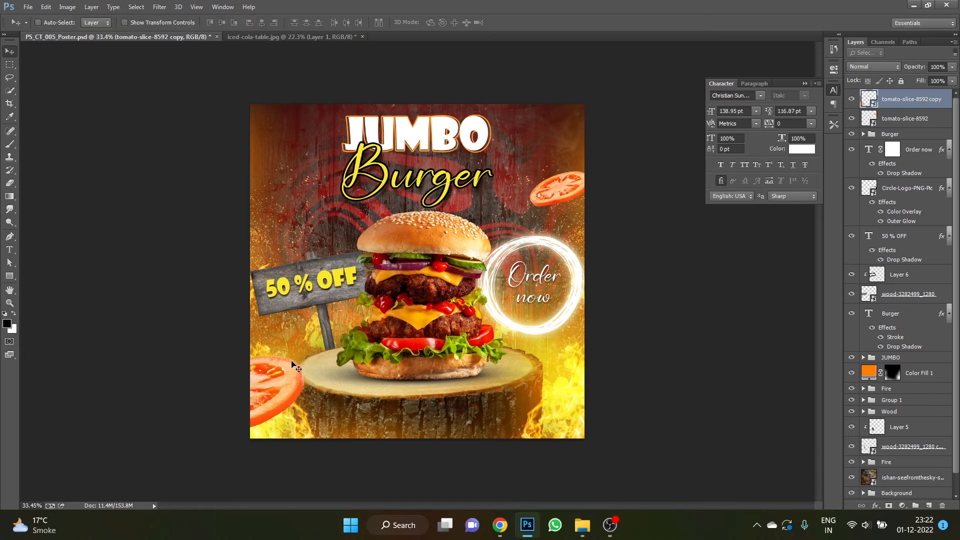
Apply a Gaussian Blur with a 7.4 px radius to the large tomato slice copy.
{"action": "left_click", "coordinate": [159, 7]}
{"action": "mouse_move", "coordinate": [215, 145]}
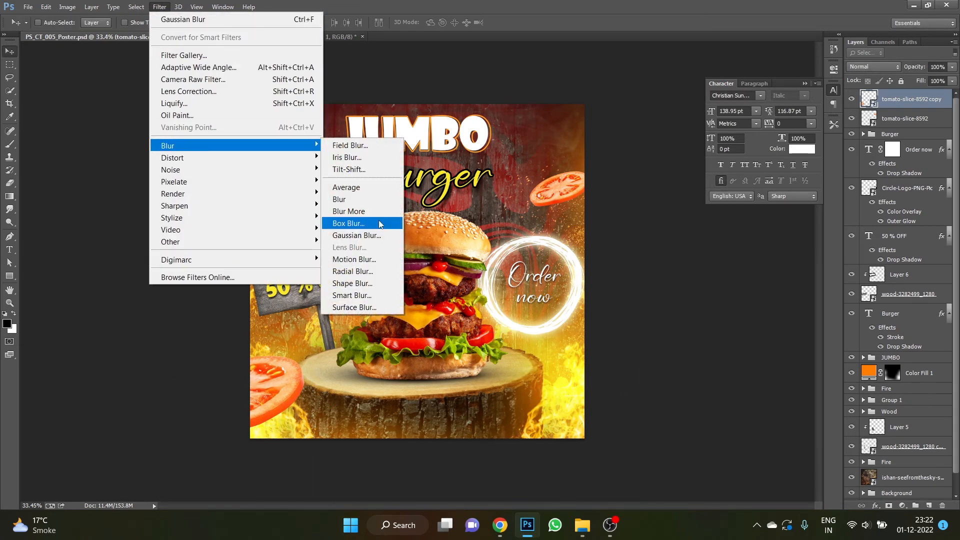
{"action": "left_click", "coordinate": [349, 239]}
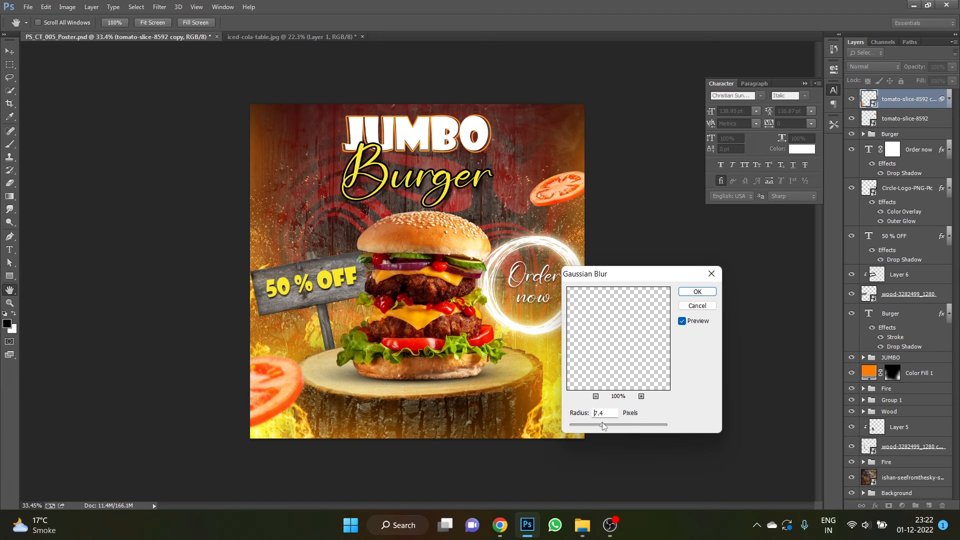
{"action": "key", "text": "Return"}
Place the onion image above the original tomato slice layer, scaled to about 84%, rotated about 44°, at the poster's lower right.
{"action": "left_click", "coordinate": [900, 148]}
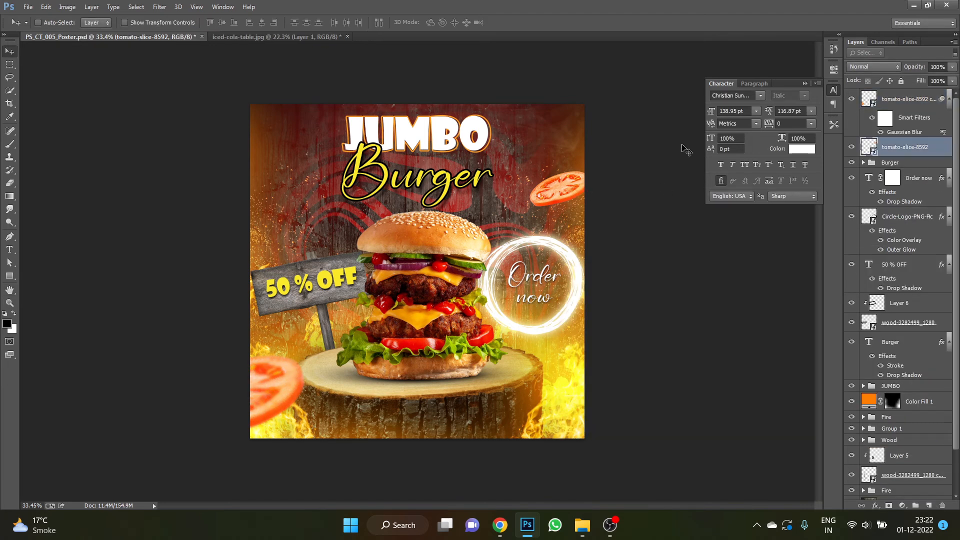
{"action": "left_click", "coordinate": [587, 525]}
{"action": "left_click_drag", "start_coordinate": [754, 284], "coordinate": [399, 224]}
{"action": "left_click_drag", "start_coordinate": [491, 198], "coordinate": [493, 267]}
{"action": "left_click_drag", "start_coordinate": [453, 272], "coordinate": [562, 433]}
{"action": "key", "text": "Return"}
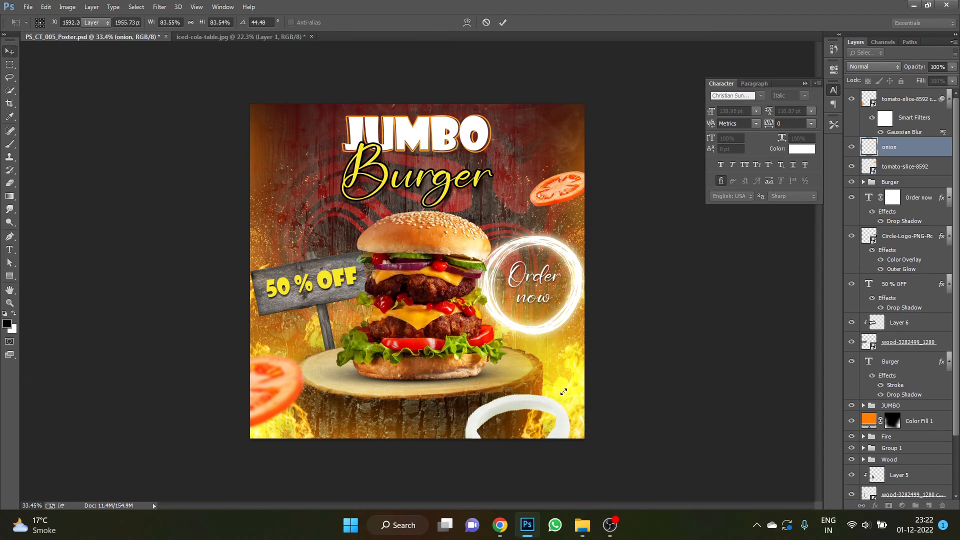
Apply a Gaussian Blur with a 7.4 px radius to the onion ring at the poster's lower right.
{"action": "left_click", "coordinate": [159, 7]}
{"action": "mouse_move", "coordinate": [171, 144]}
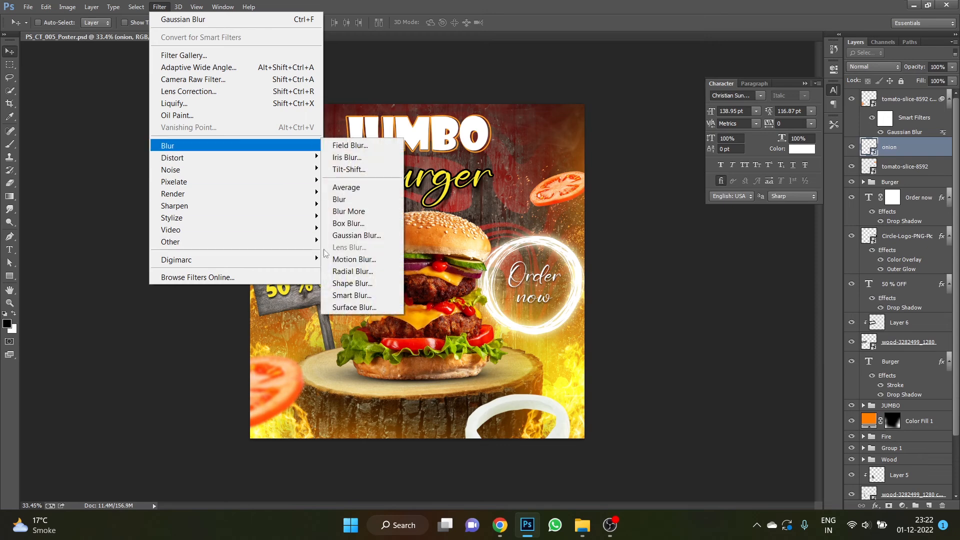
{"action": "left_click", "coordinate": [353, 234]}
{"action": "left_click", "coordinate": [685, 293]}
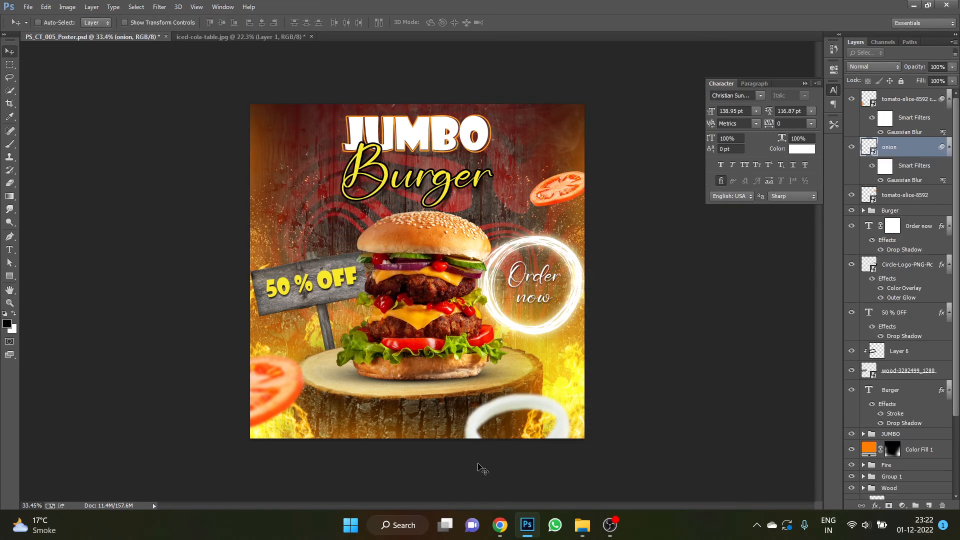
Place a second onion image, shrink it to a small ring and position it above the 50 % OFF sign.
{"action": "left_click", "coordinate": [582, 525]}
{"action": "left_click_drag", "start_coordinate": [739, 279], "coordinate": [322, 214]}
{"action": "left_click_drag", "start_coordinate": [417, 202], "coordinate": [418, 241]}
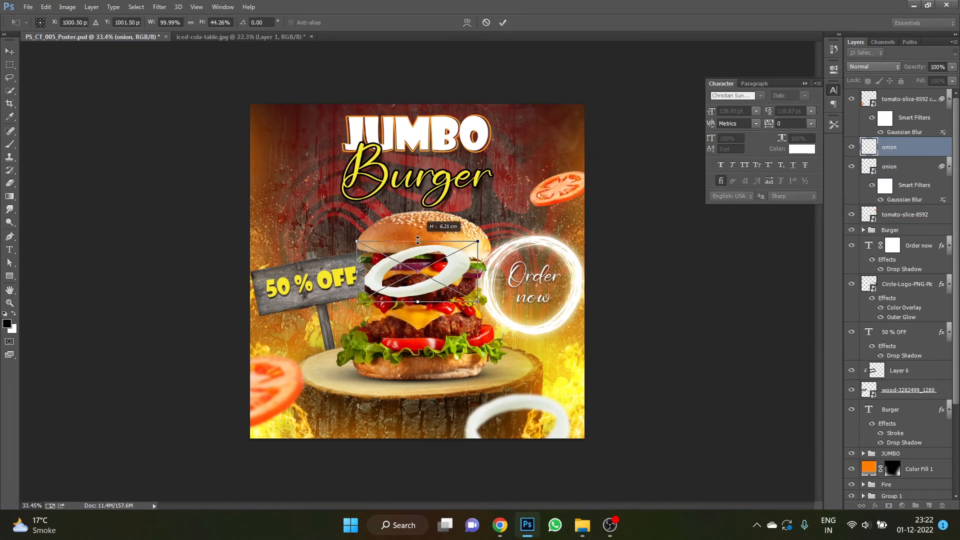
{"action": "key", "text": "ctrl+z"}
{"action": "left_click_drag", "start_coordinate": [484, 199], "coordinate": [436, 272]}
{"action": "left_click_drag", "start_coordinate": [421, 273], "coordinate": [267, 205]}
{"action": "key", "text": "Return"}
{"action": "left_click_drag", "start_coordinate": [425, 273], "coordinate": [283, 221]}
{"action": "left_click", "coordinate": [159, 6]}
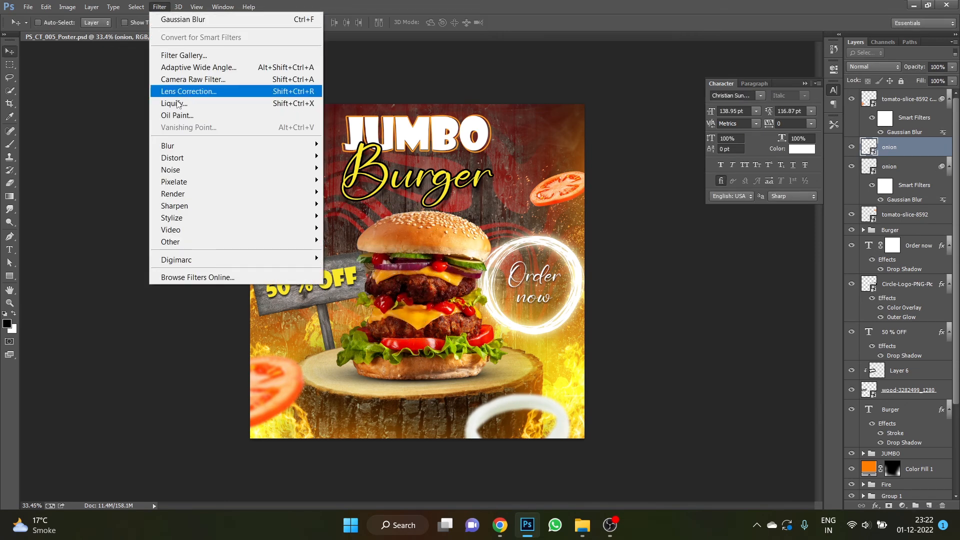
{"action": "mouse_move", "coordinate": [183, 143]}
{"action": "left_click", "coordinate": [353, 242]}
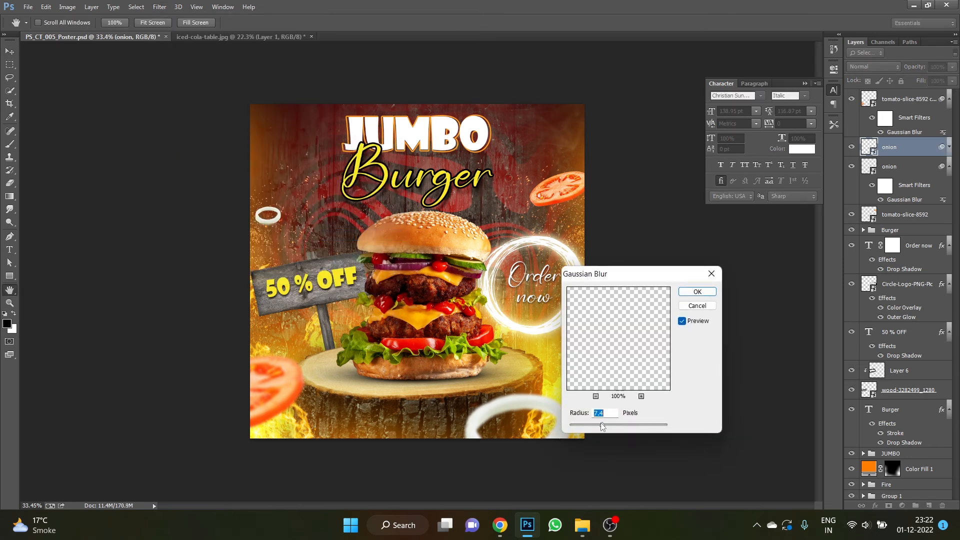
{"action": "left_click_drag", "start_coordinate": [601, 424], "coordinate": [567, 422]}
{"action": "key", "text": "Escape"}
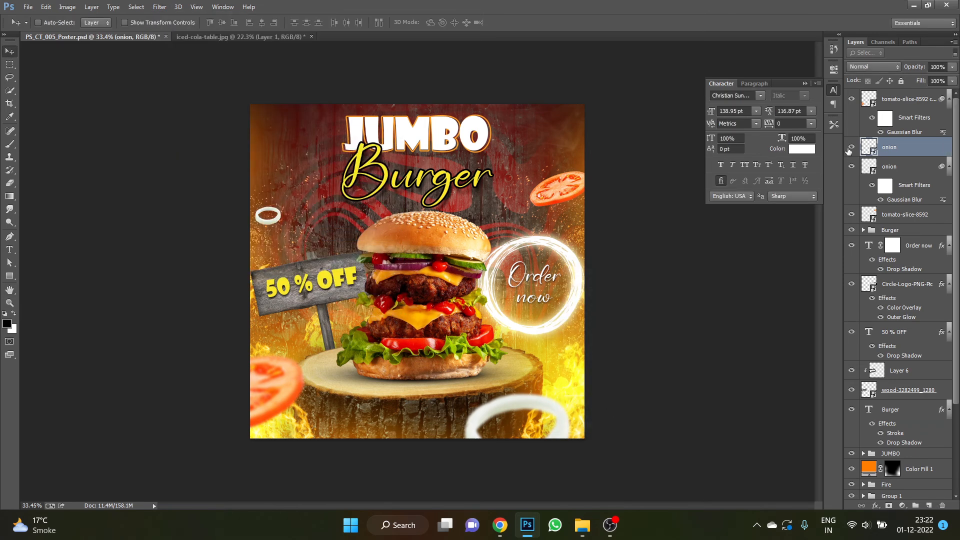
Apply a 1.5 px Gaussian Blur to the small onion ring and move it partly off the poster's left edge.
{"action": "left_click", "coordinate": [160, 6]}
{"action": "mouse_move", "coordinate": [183, 144]}
{"action": "left_click", "coordinate": [353, 242]}
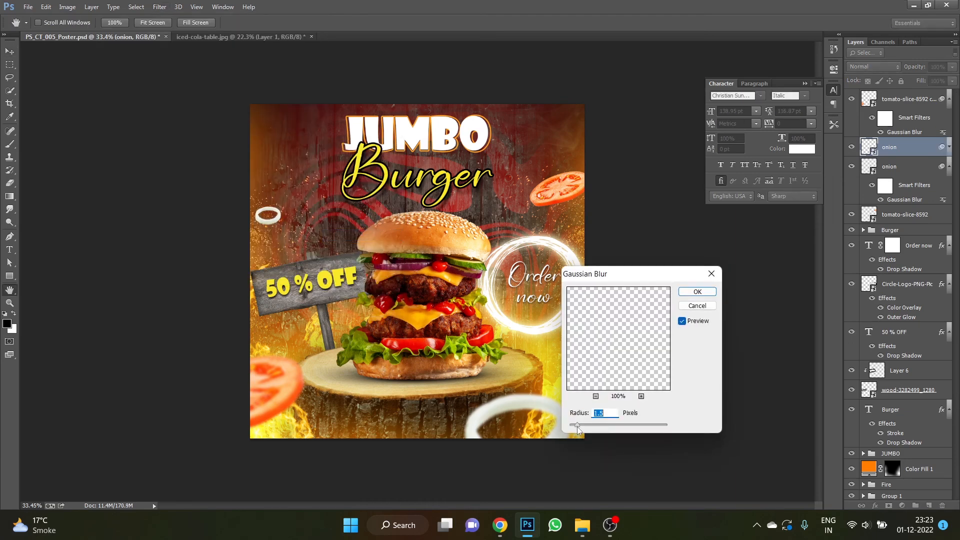
{"action": "key", "text": "Return"}
{"action": "key", "text": "v"}
{"action": "left_click_drag", "start_coordinate": [244, 208], "coordinate": [231, 198]}
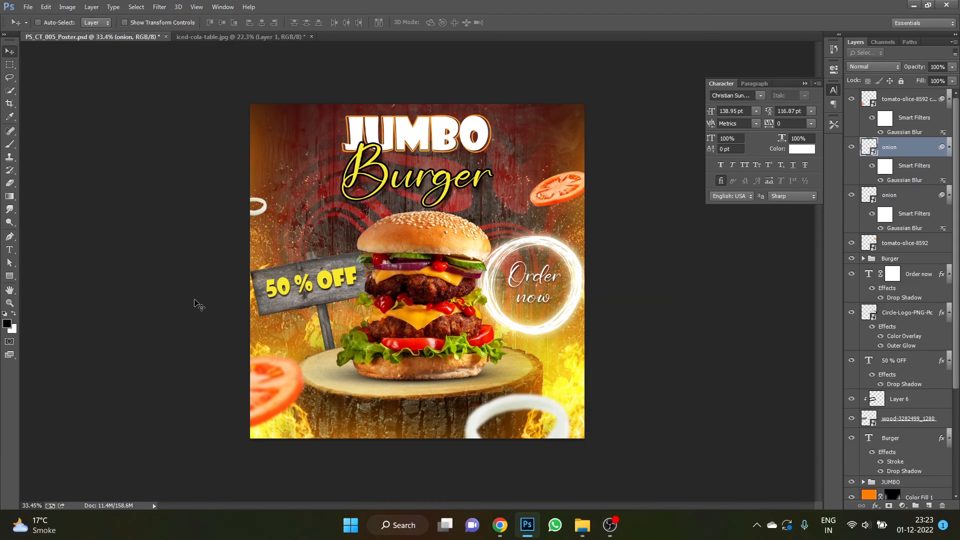
Move the larger onion ring down so that most of it sits below the poster's bottom edge near the right corner.
{"action": "scroll", "coordinate": [489, 307], "scroll_direction": "down", "scroll_amount": 1}
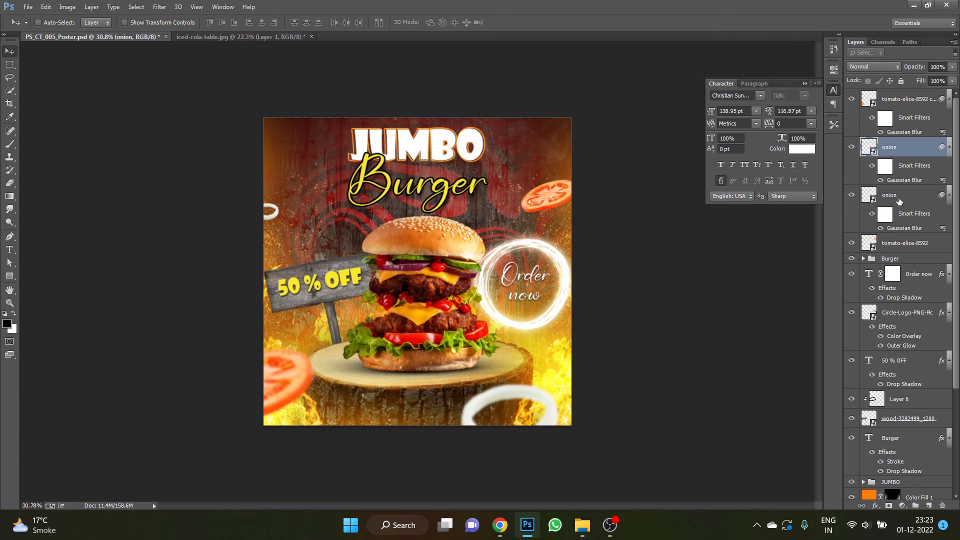
{"action": "left_click", "coordinate": [899, 201]}
{"action": "left_click_drag", "start_coordinate": [535, 400], "coordinate": [548, 418]}
{"action": "key", "text": "ctrl+plus"}
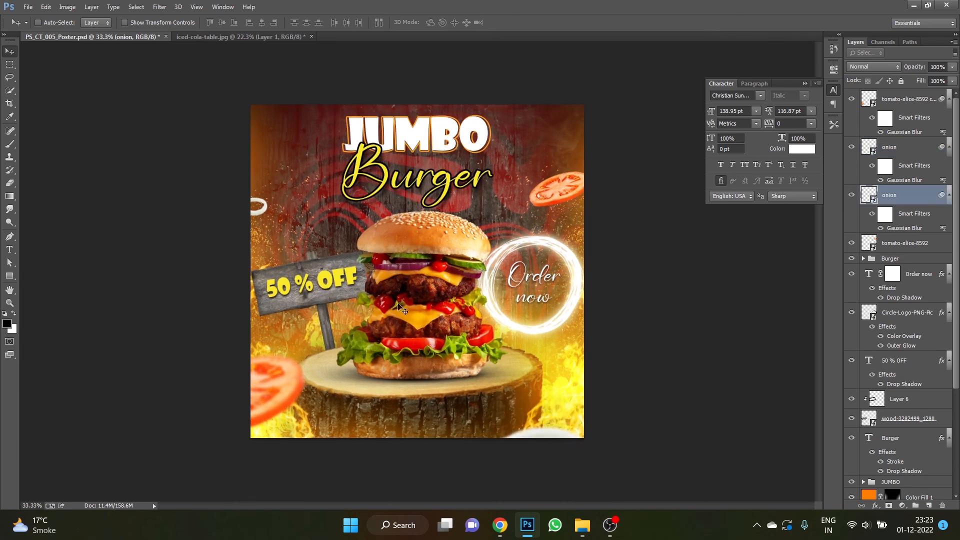
Convert the Background group at the bottom of the layer stack to a smart object.
{"action": "left_click", "coordinate": [877, 134]}
{"action": "scroll", "coordinate": [899, 439], "scroll_direction": "down", "scroll_amount": 3}
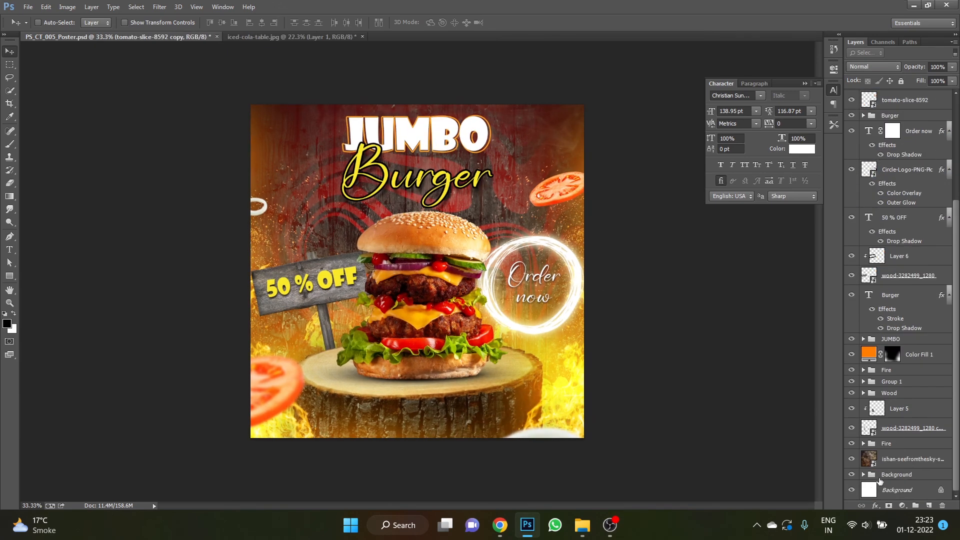
{"action": "right_click", "coordinate": [898, 474]}
{"action": "left_click", "coordinate": [869, 350]}
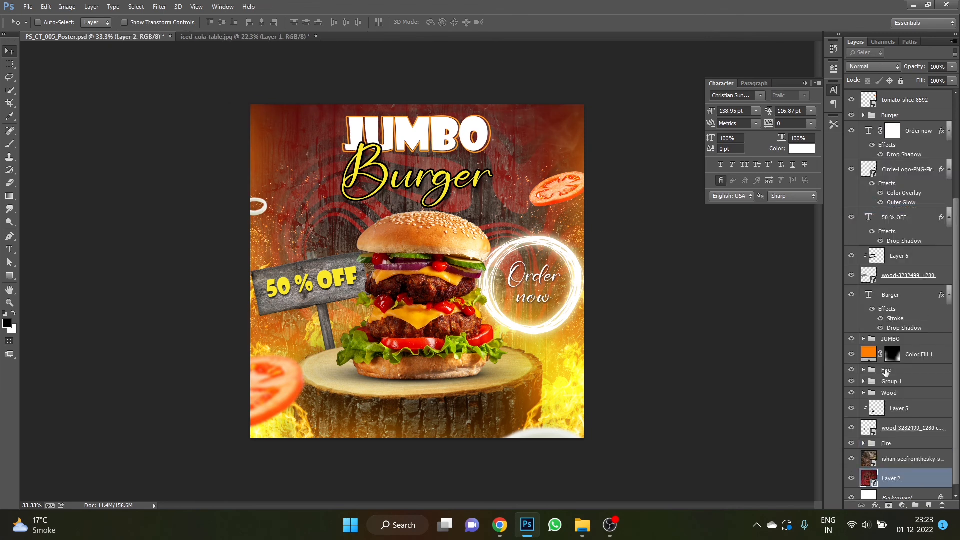
Apply a Gaussian Blur with a 4.0 px radius to the background smart object.
{"action": "left_click", "coordinate": [159, 7]}
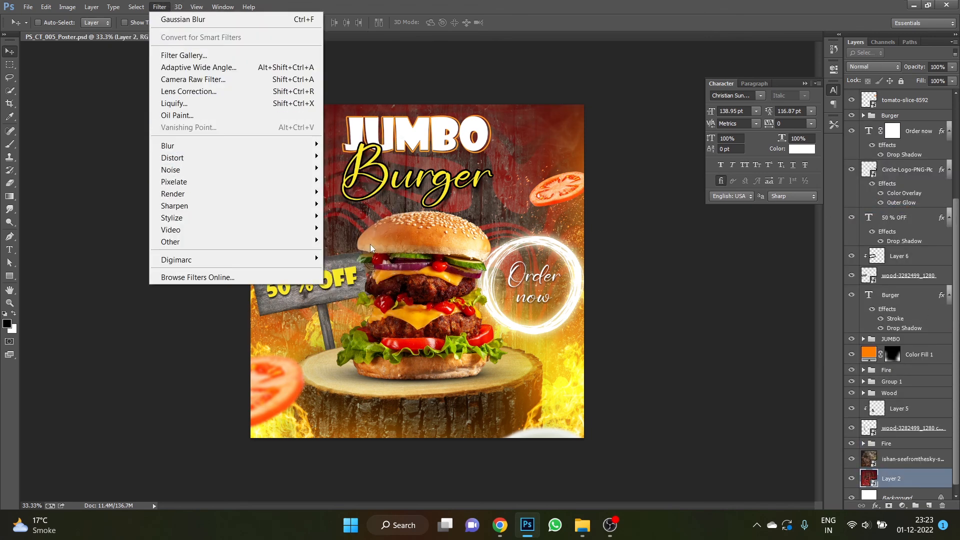
{"action": "mouse_move", "coordinate": [286, 152]}
{"action": "left_click", "coordinate": [350, 242]}
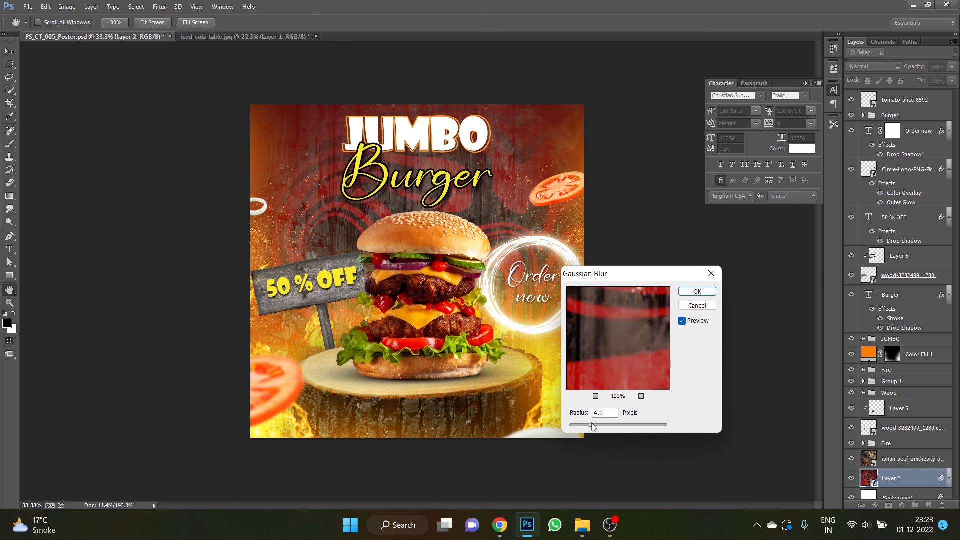
{"action": "left_click", "coordinate": [697, 292]}
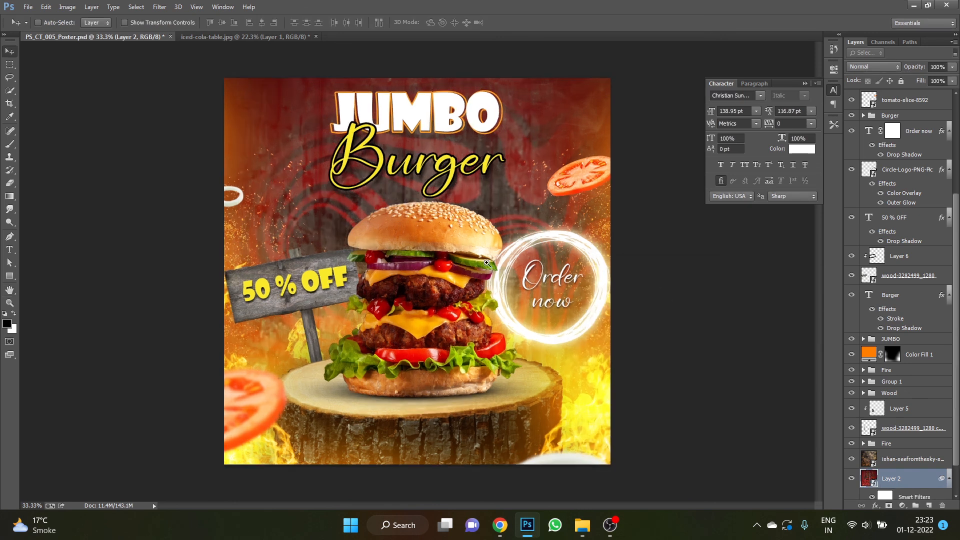